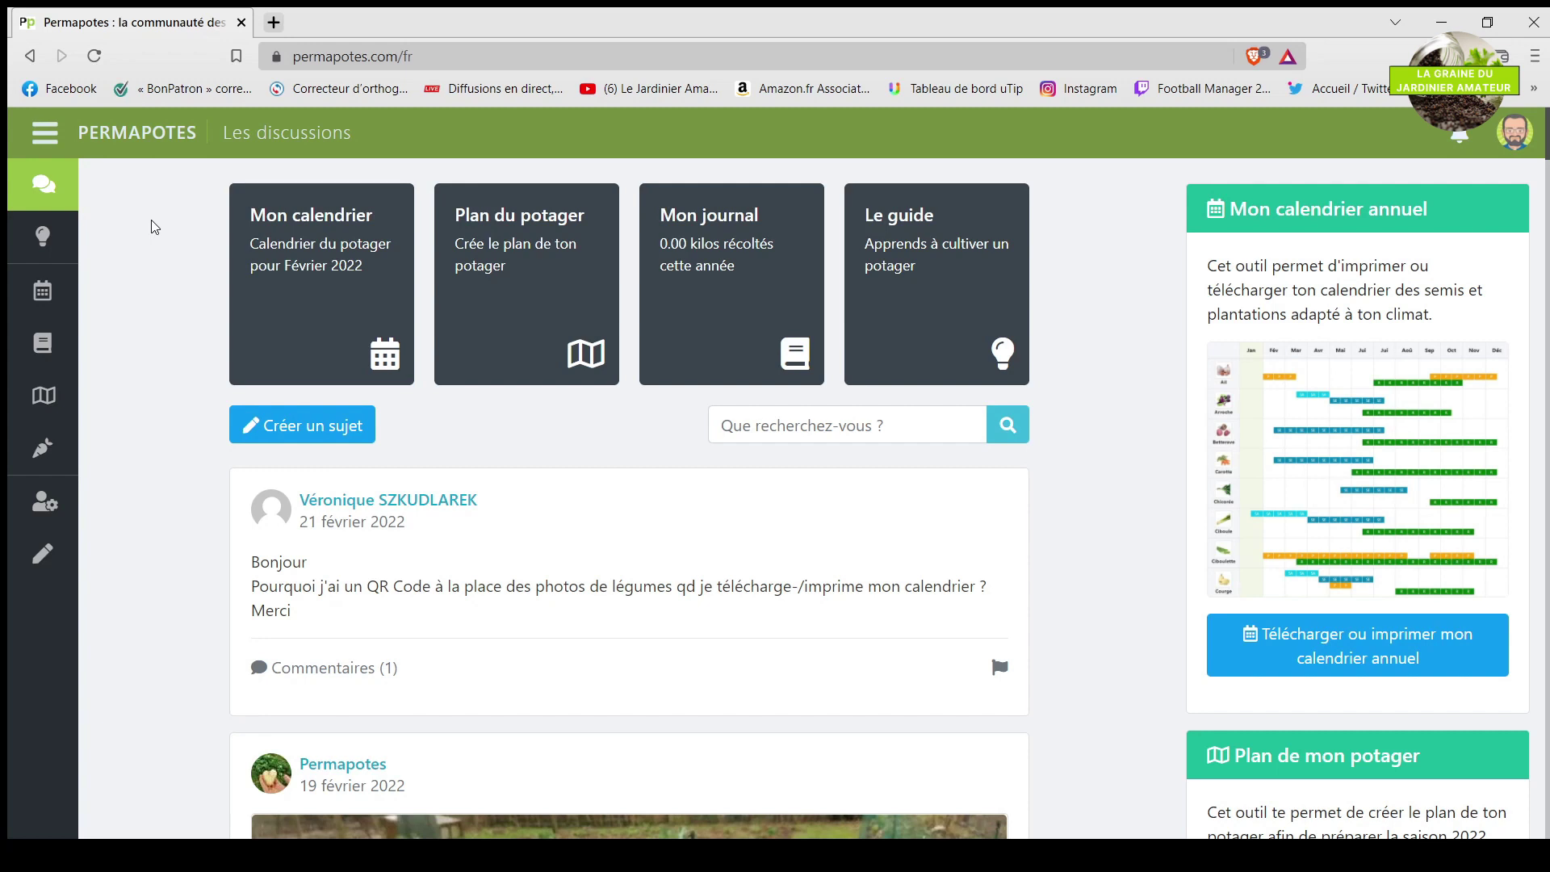
Look over the discussions home page, including its recent posts and the annual calendar and garden plan tools.
{"action": "scroll", "coordinate": [155, 227], "scroll_direction": "down", "scroll_amount": 1}
{"action": "scroll", "coordinate": [155, 227], "scroll_direction": "up", "scroll_amount": 1}
{"action": "scroll", "coordinate": [155, 227], "scroll_direction": "down", "scroll_amount": 3}
{"action": "scroll", "coordinate": [155, 226], "scroll_direction": "down", "scroll_amount": 2}
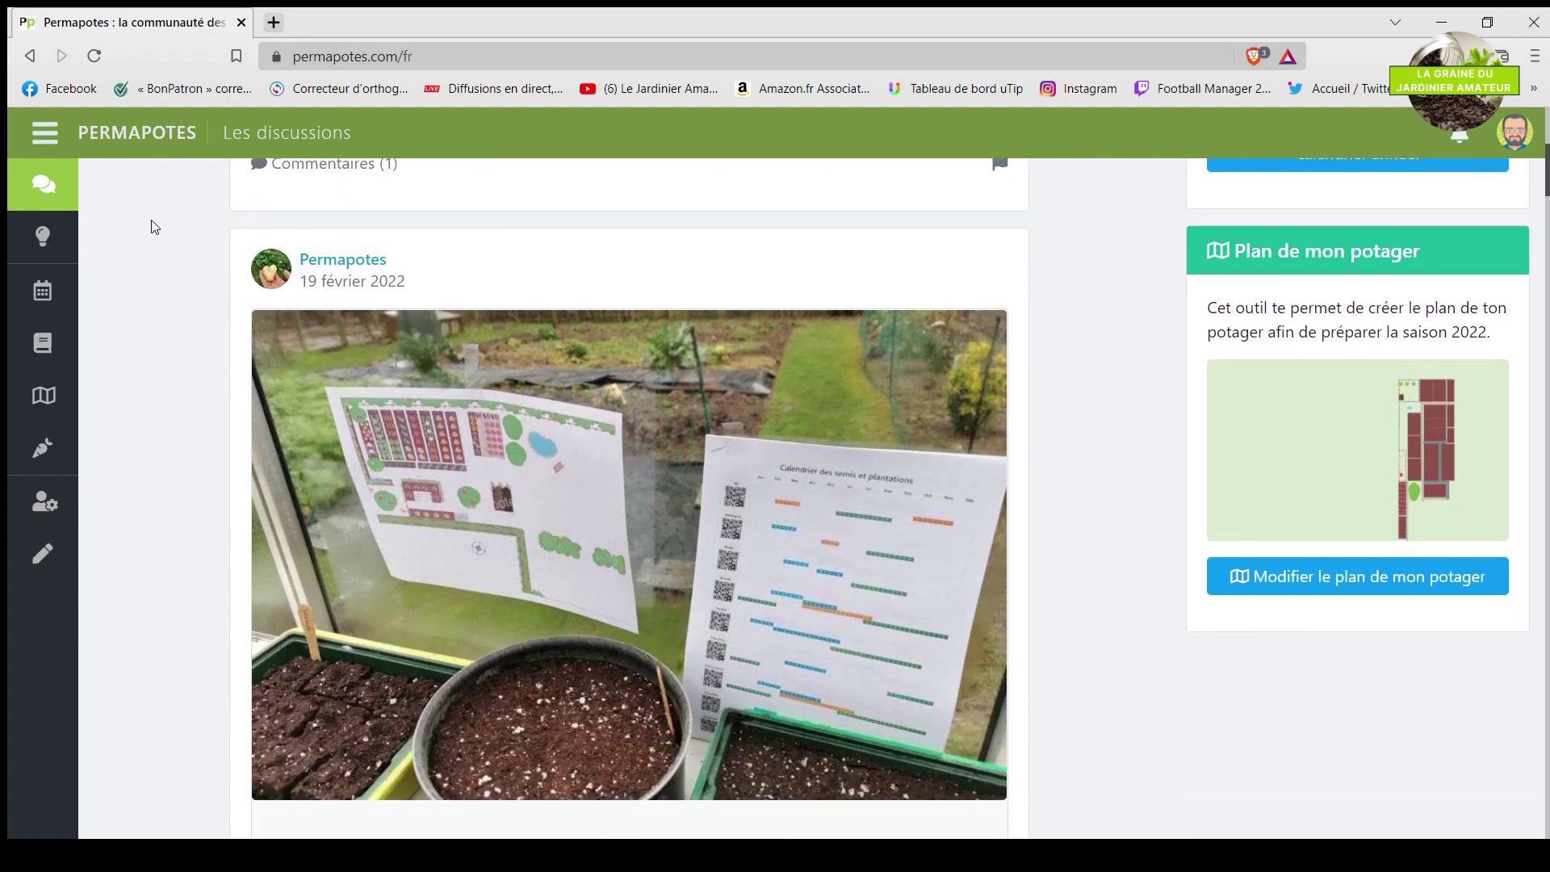
{"action": "scroll", "coordinate": [151, 226], "scroll_direction": "down", "scroll_amount": 1}
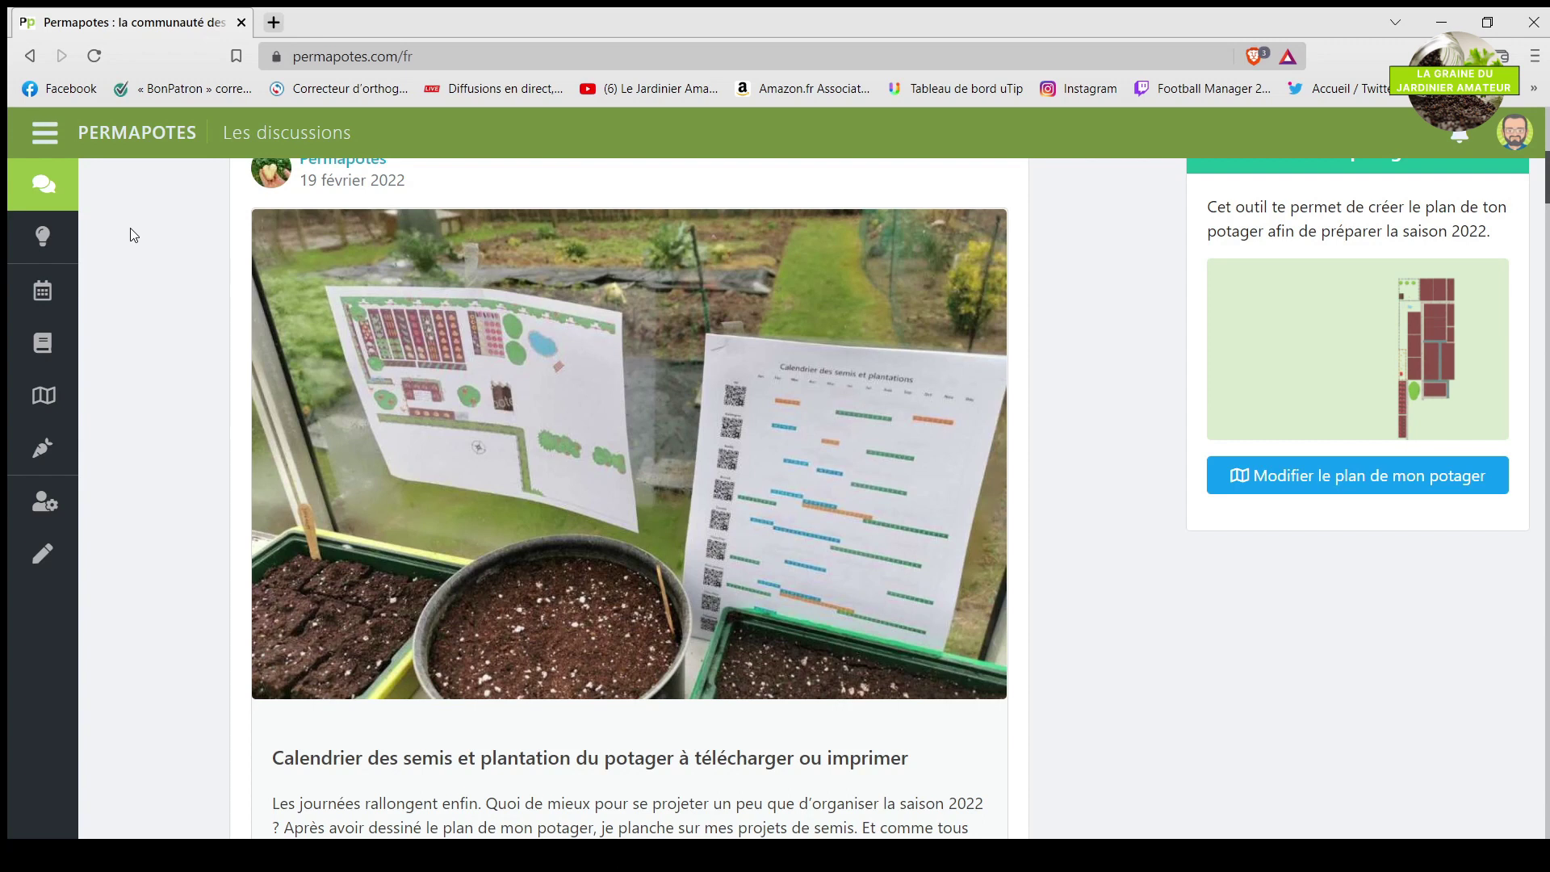
{"action": "scroll", "coordinate": [203, 410], "scroll_direction": "up", "scroll_amount": 4}
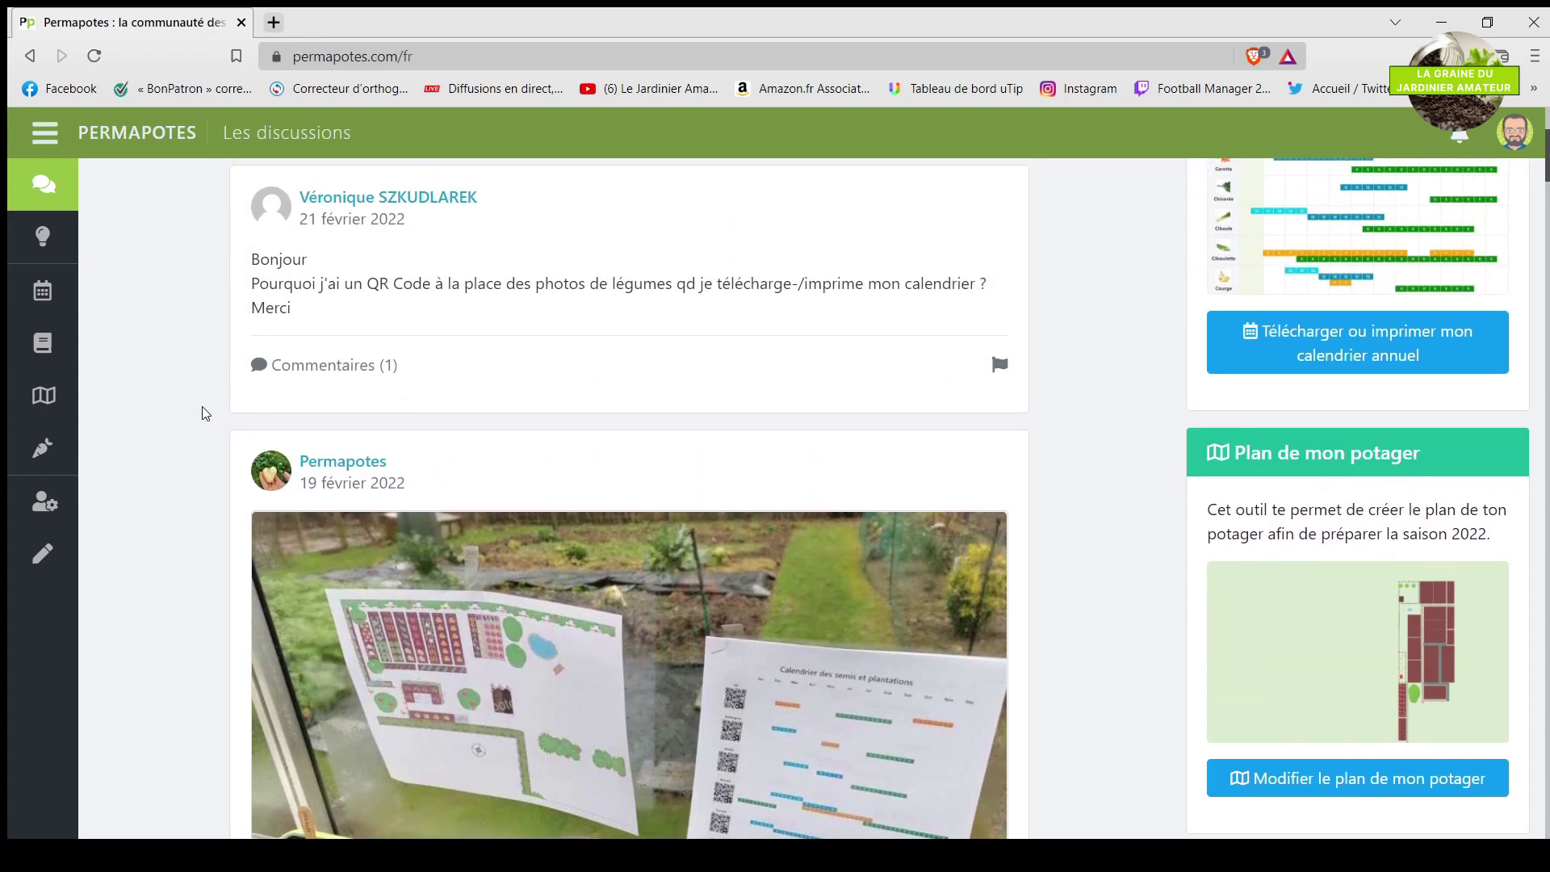
{"action": "scroll", "coordinate": [199, 404], "scroll_direction": "up", "scroll_amount": 1}
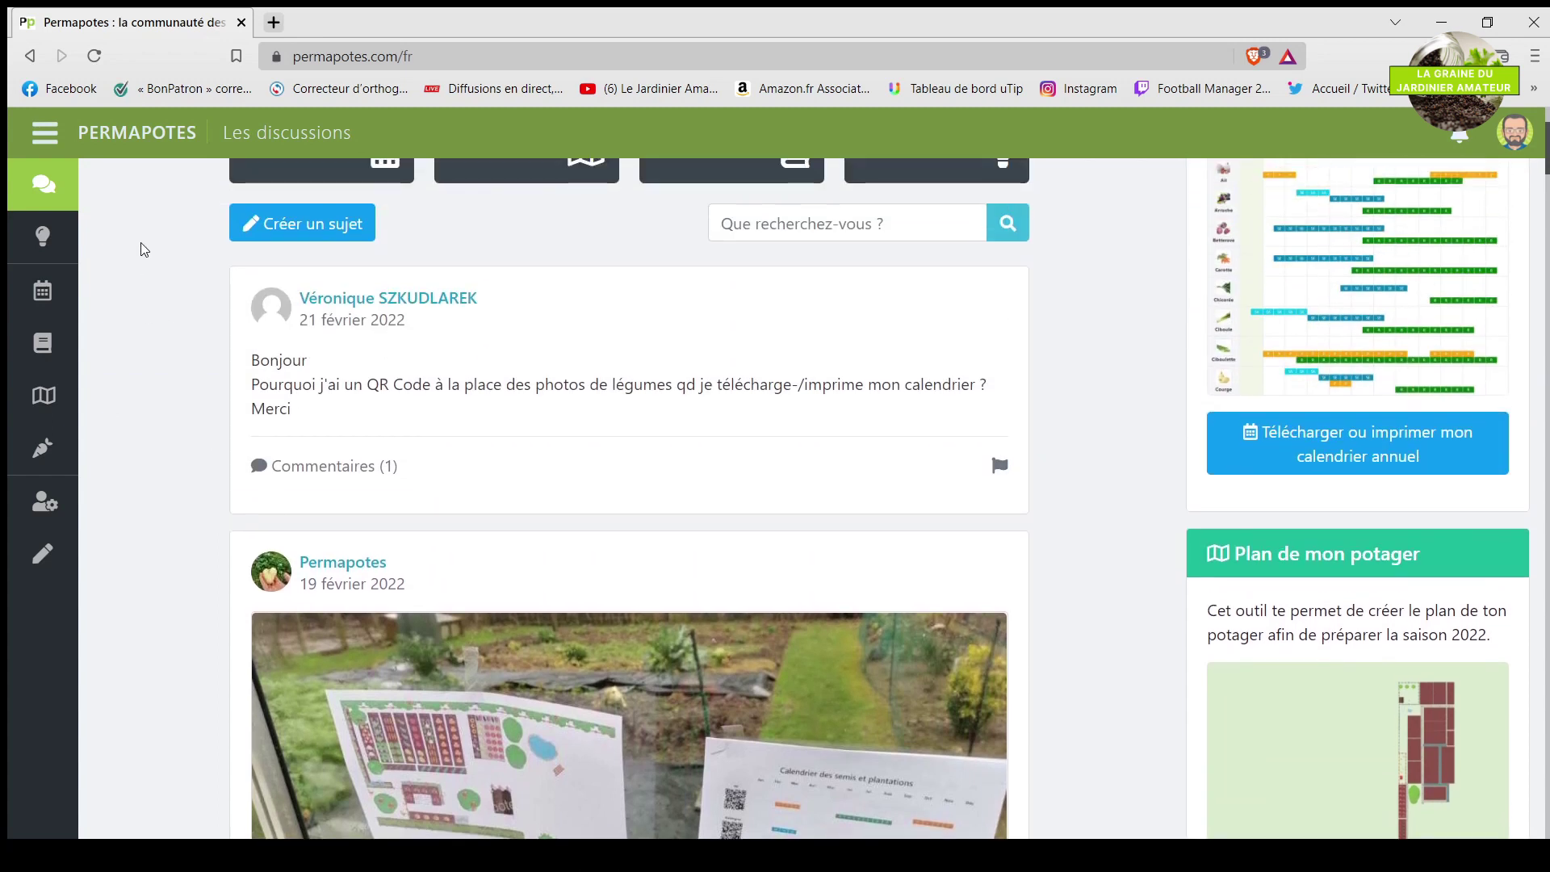
{"action": "scroll", "coordinate": [129, 248], "scroll_direction": "up", "scroll_amount": 1}
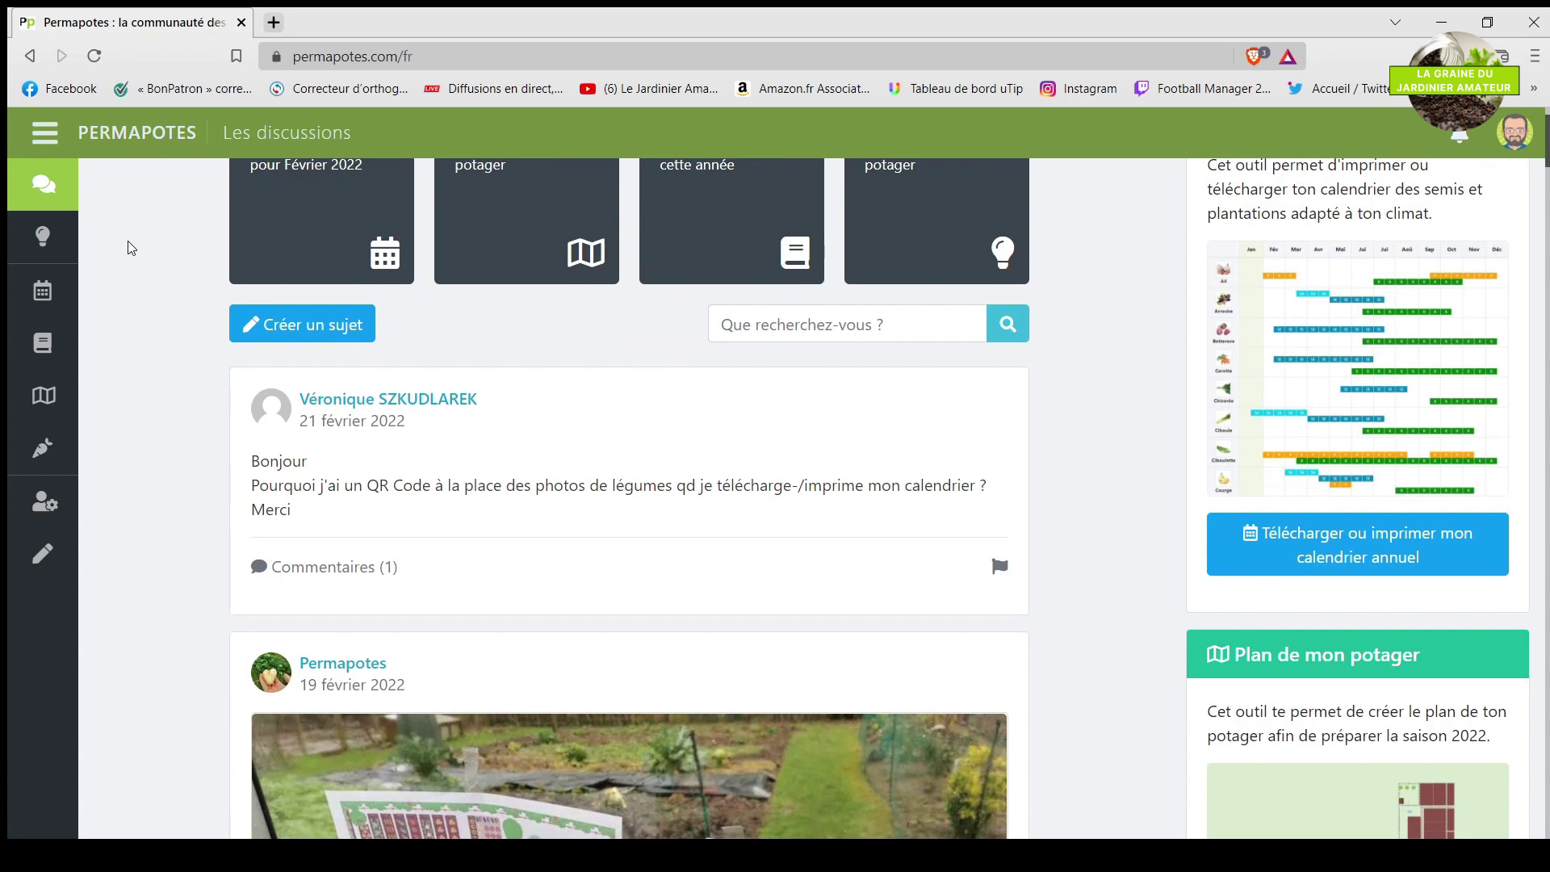
{"action": "scroll", "coordinate": [132, 234], "scroll_direction": "up", "scroll_amount": 1}
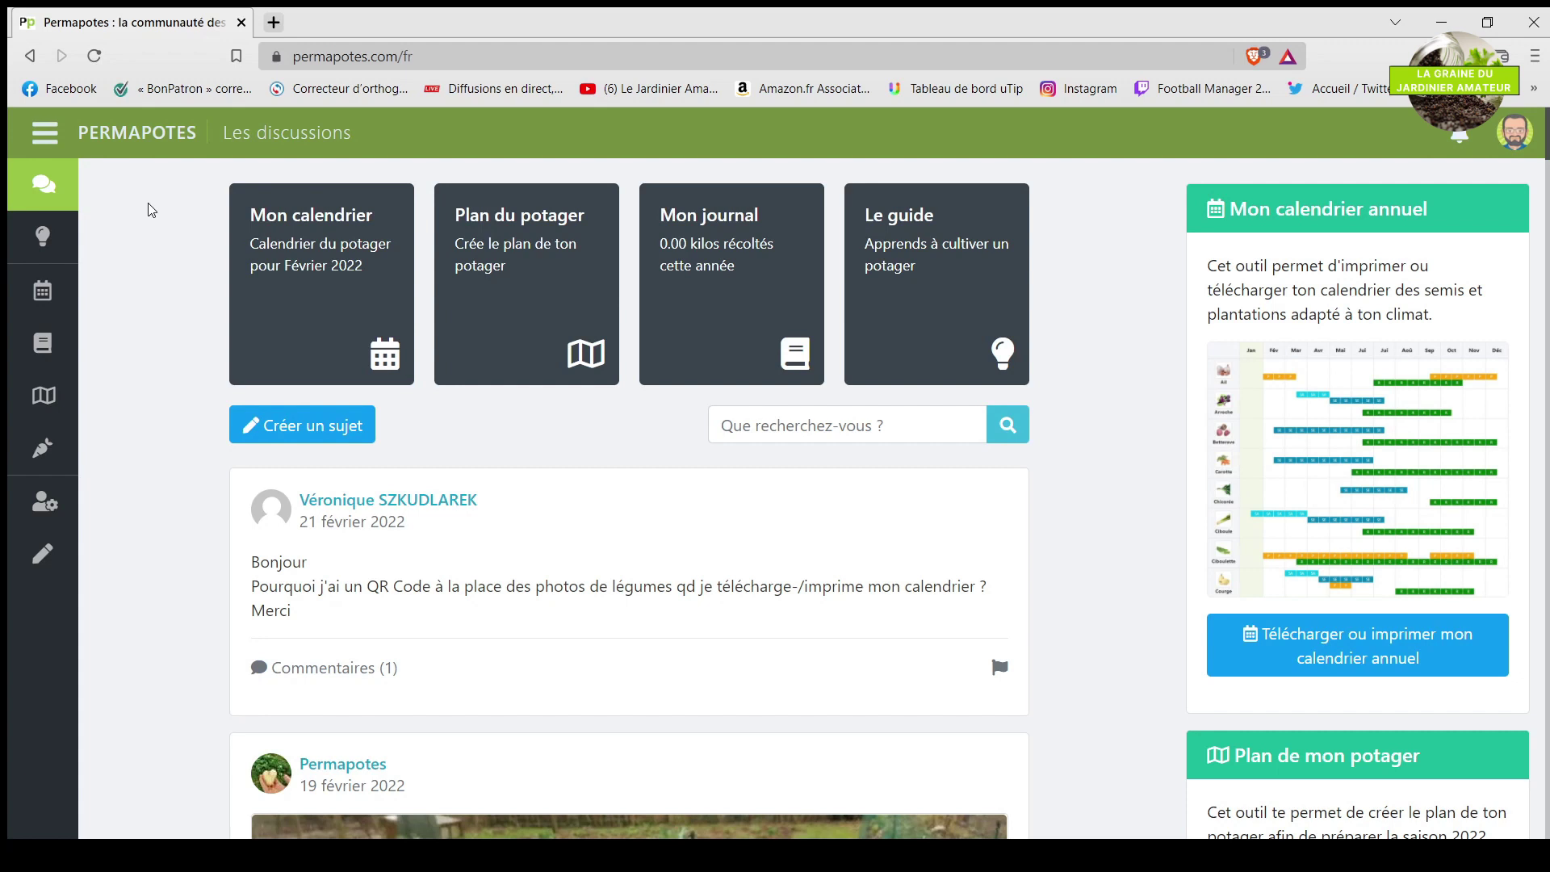
Open the monthly vegetable garden calendar and set the country to France.
{"action": "left_click", "coordinate": [44, 297]}
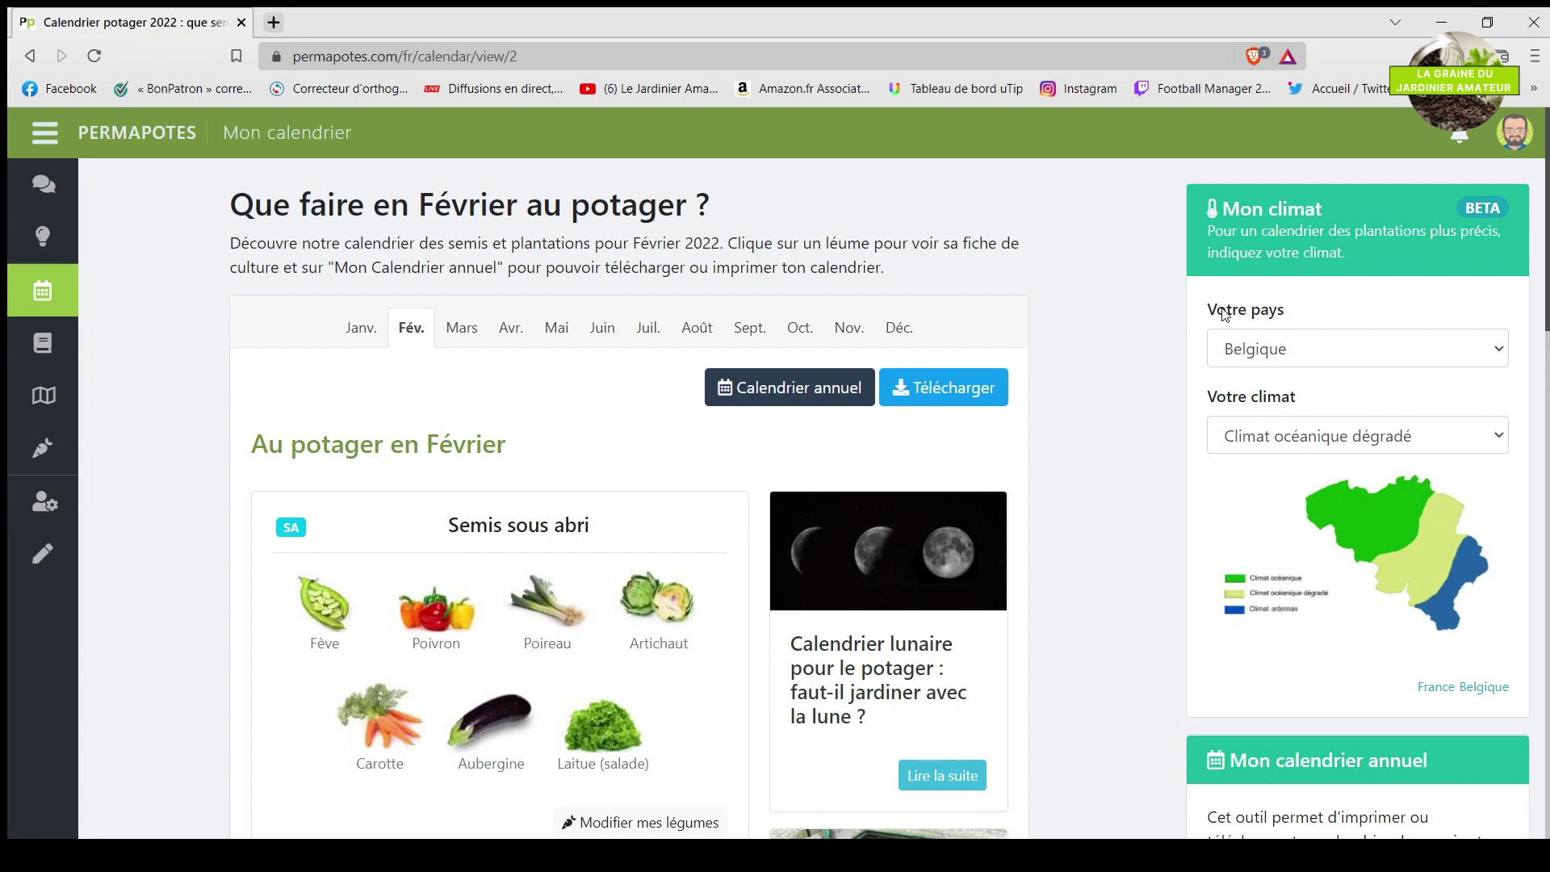
{"action": "left_click", "coordinate": [1474, 356]}
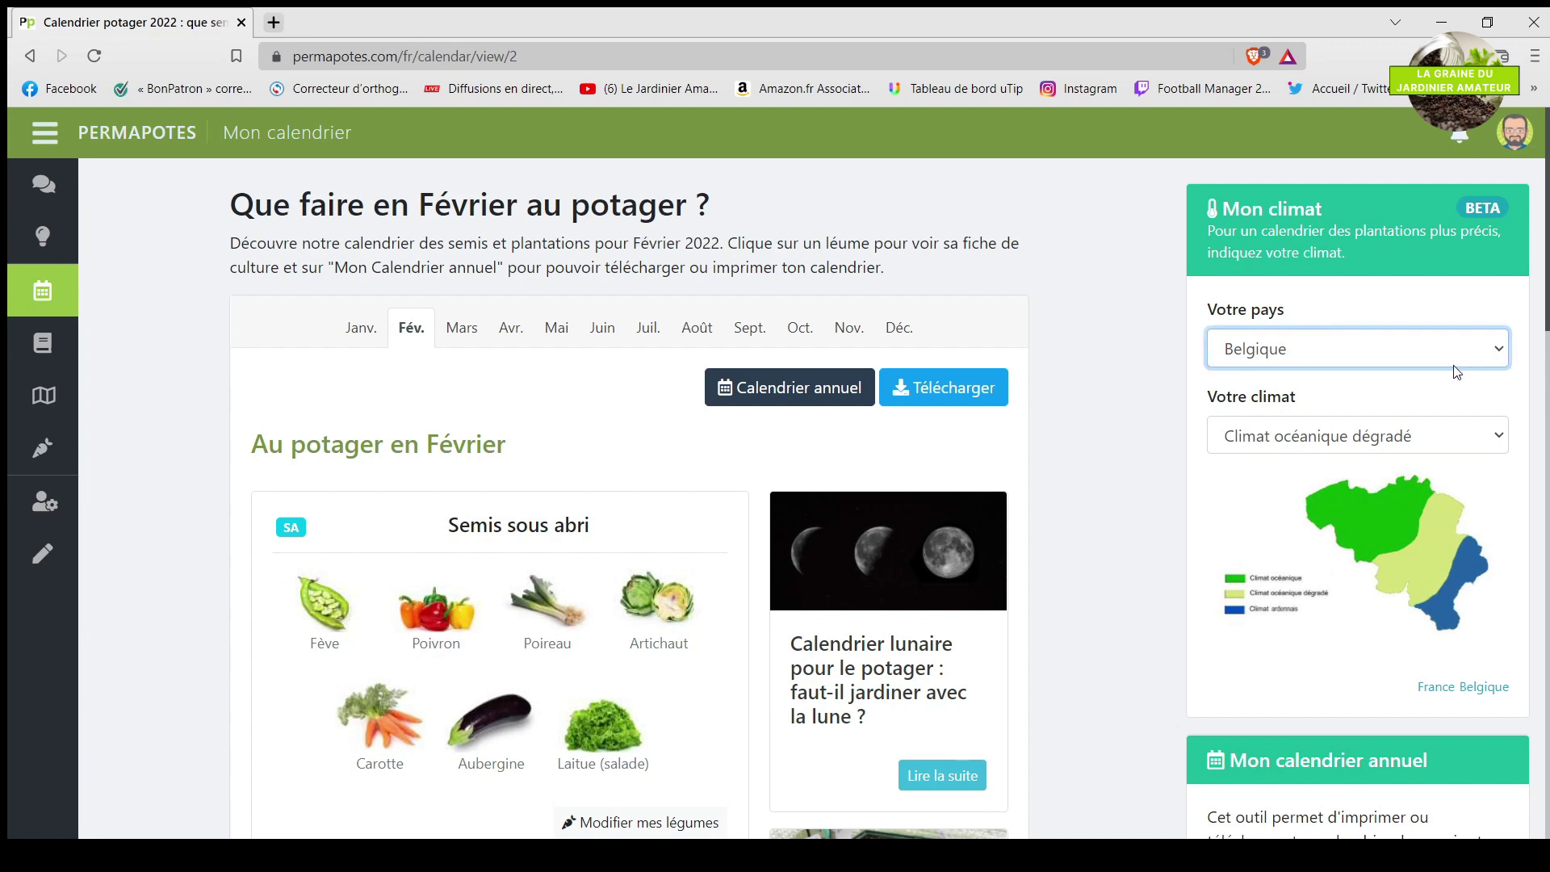
{"action": "left_click", "coordinate": [1380, 402]}
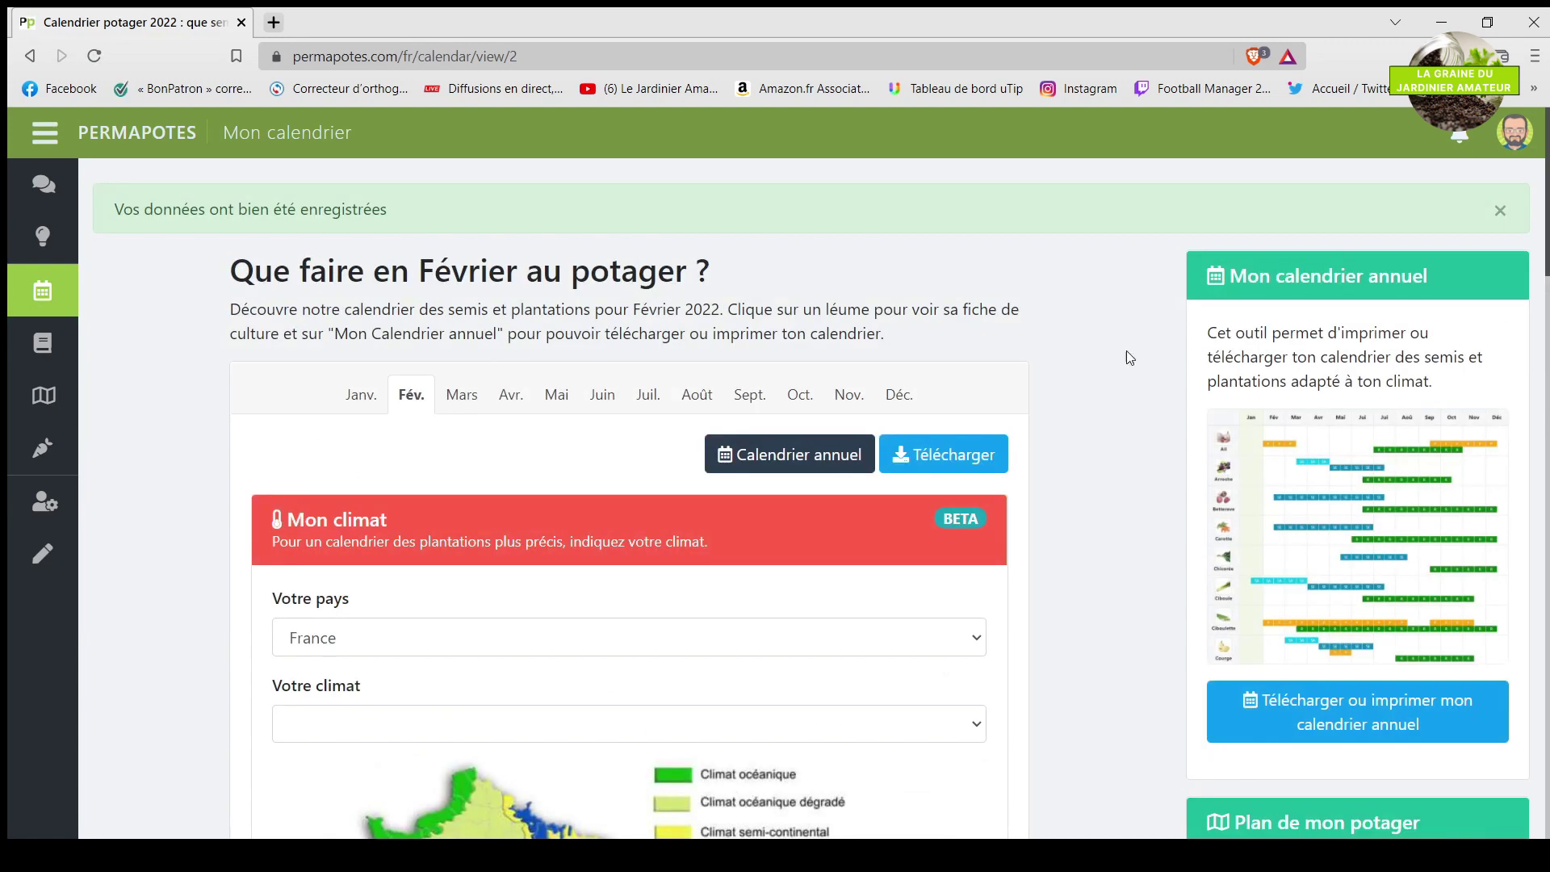
Set the calendar's climate to Climat méditerranéen, using the map of France as reference.
{"action": "scroll", "coordinate": [1123, 351], "scroll_direction": "down", "scroll_amount": 4}
{"action": "scroll", "coordinate": [902, 348], "scroll_direction": "down", "scroll_amount": 2}
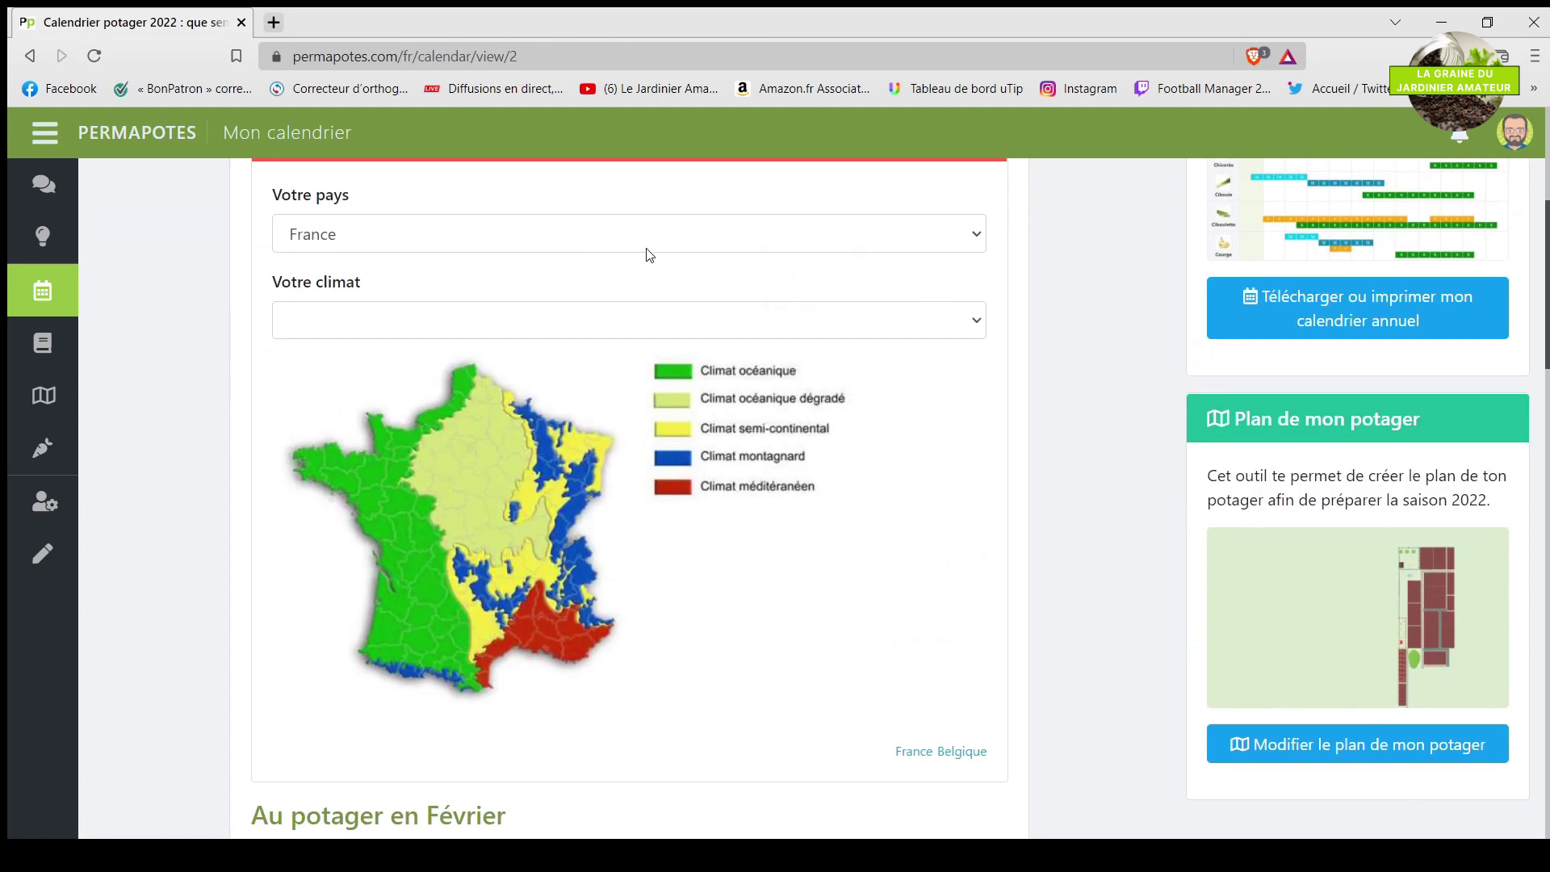
{"action": "scroll", "coordinate": [644, 252], "scroll_direction": "down", "scroll_amount": 2}
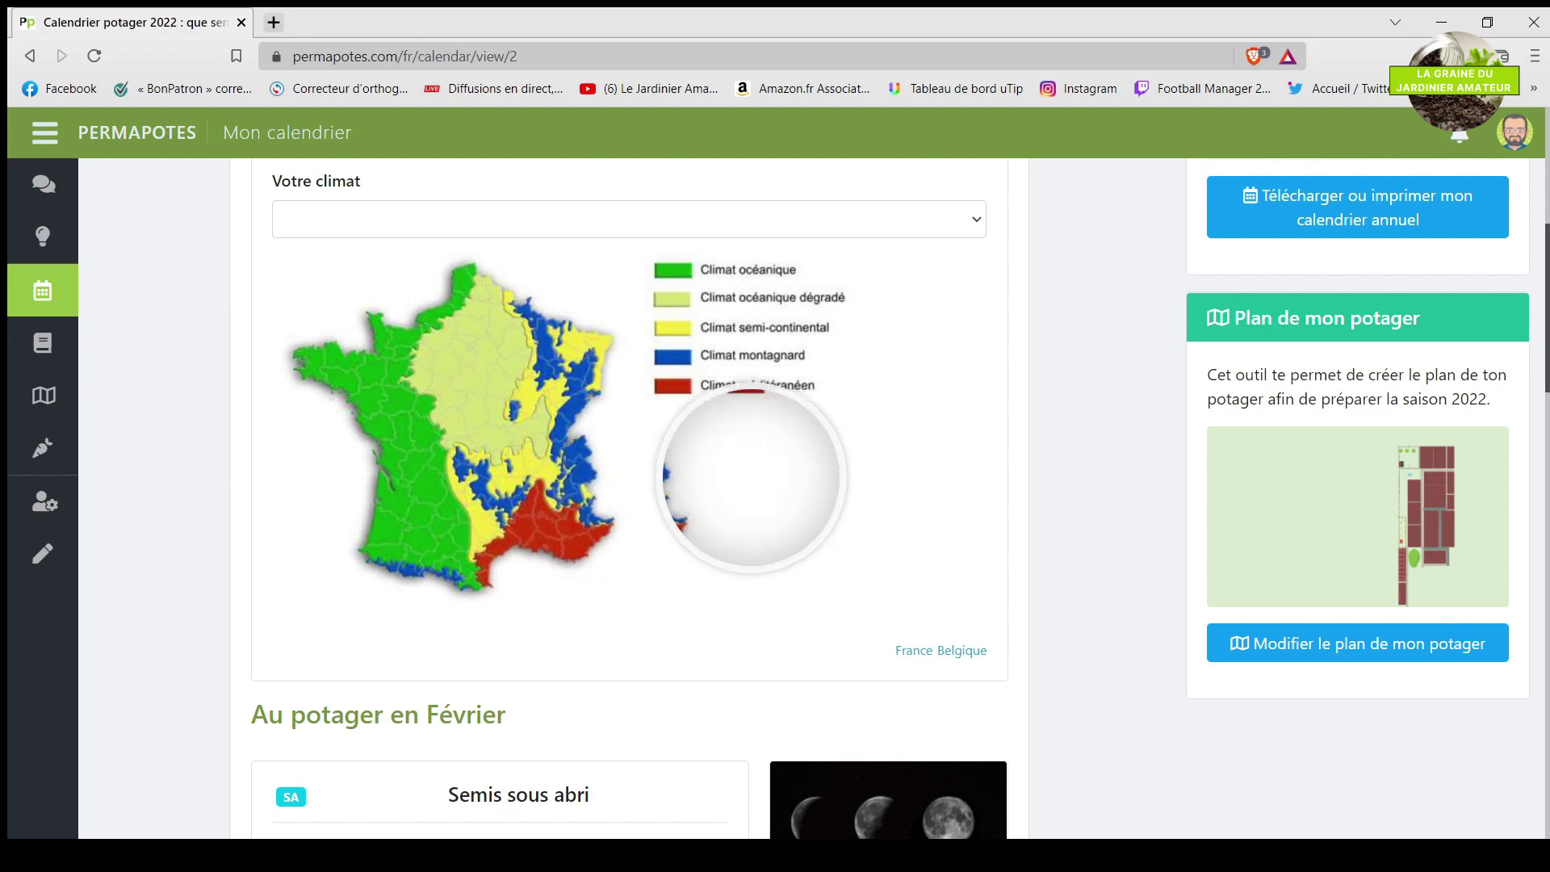
{"action": "scroll", "coordinate": [977, 330], "scroll_direction": "up", "scroll_amount": 1}
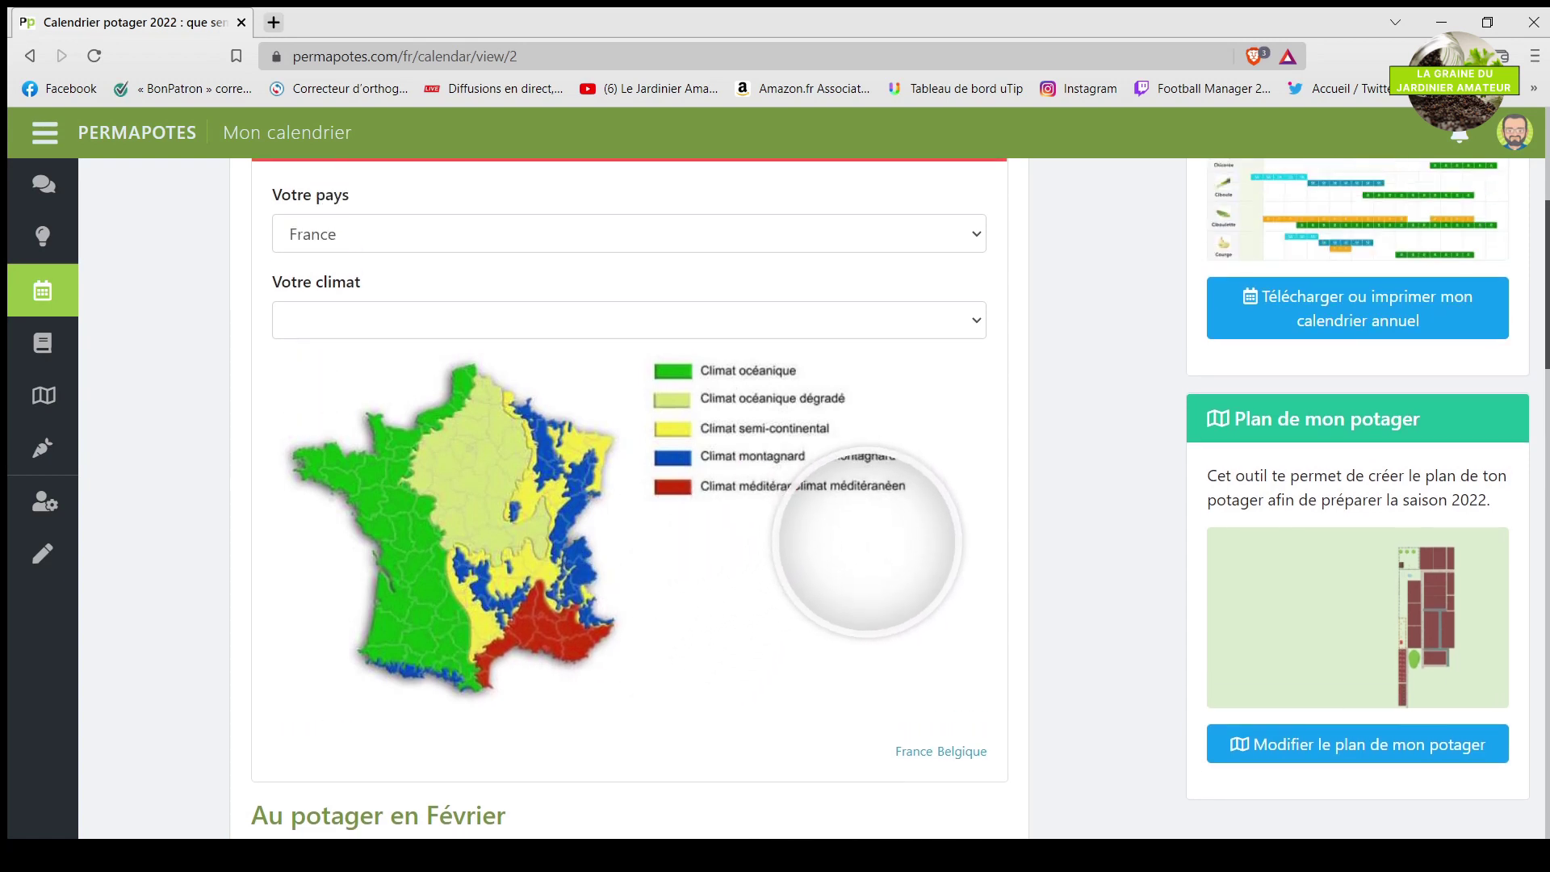
{"action": "left_click", "coordinate": [976, 322]}
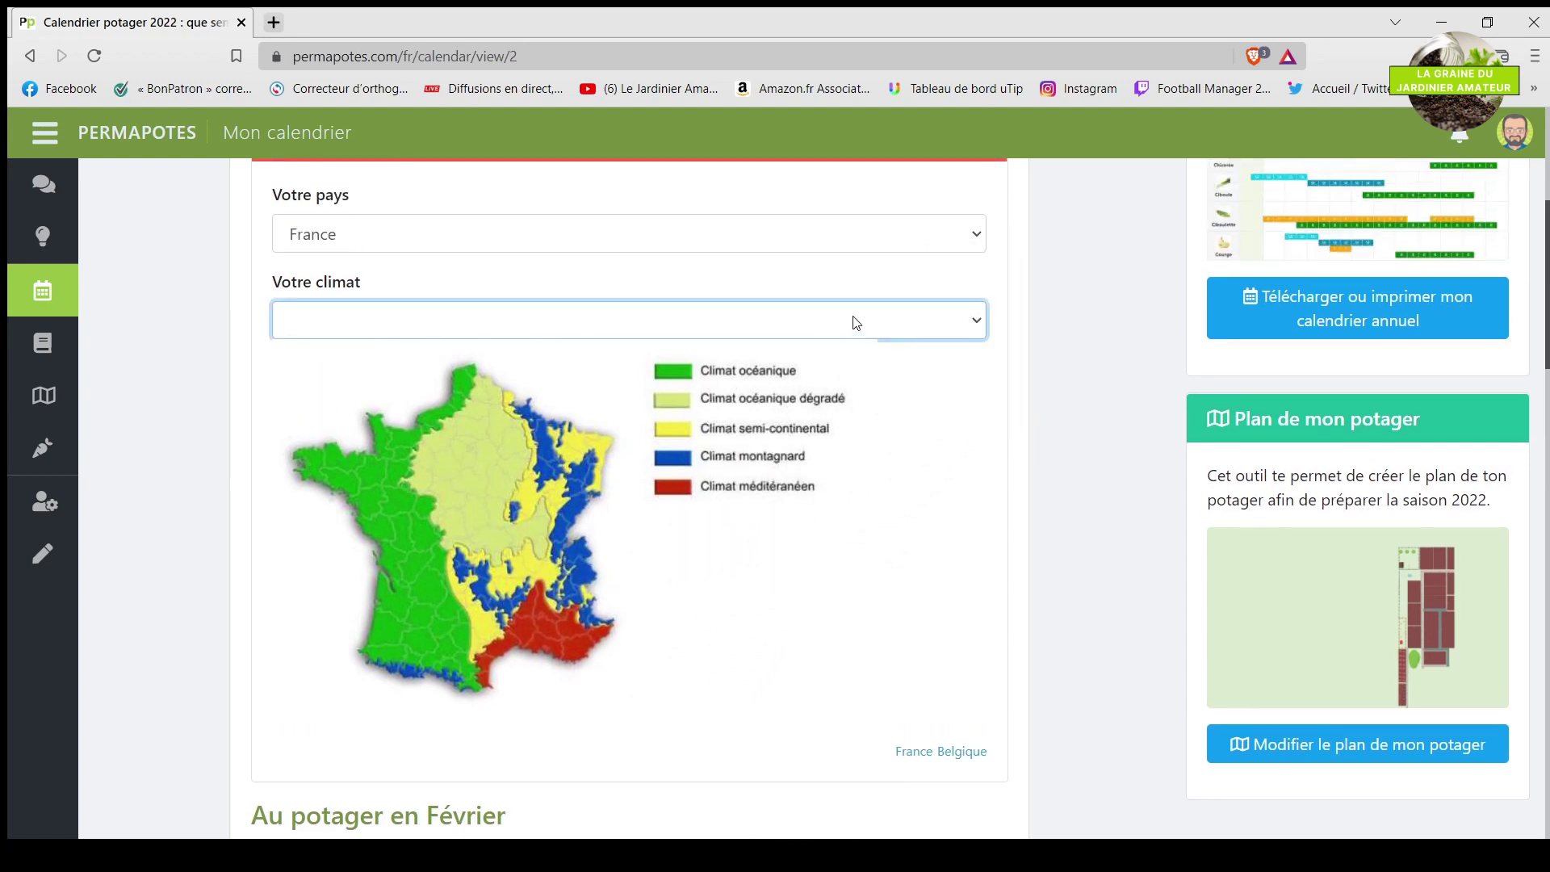
{"action": "left_click", "coordinate": [367, 460]}
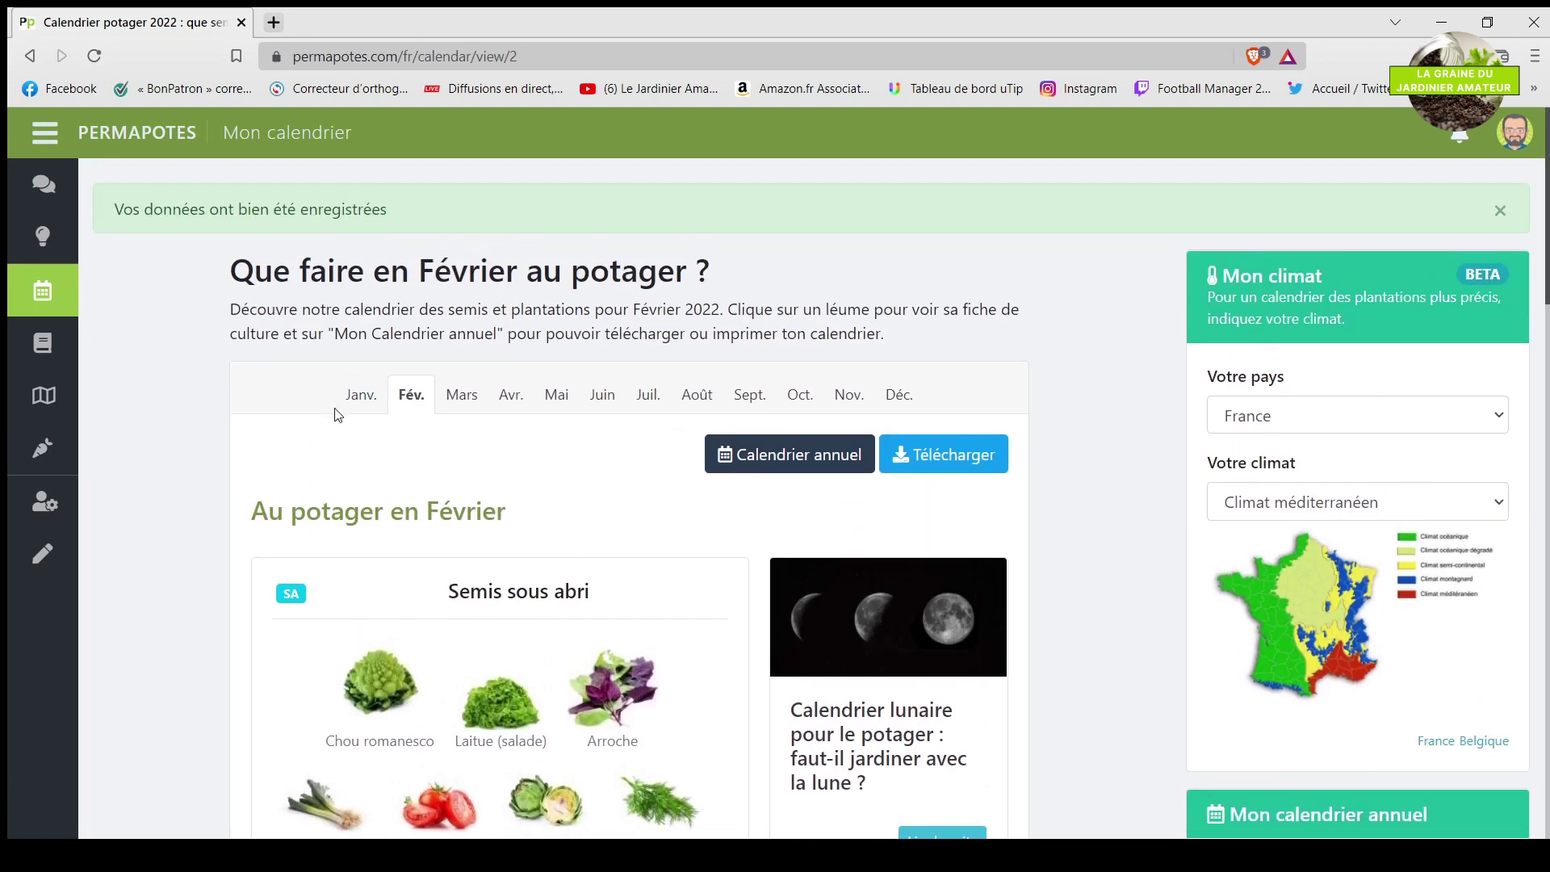
Skim the whole February calendar and examine the vegetables listed under Semis sous abri.
{"action": "scroll", "coordinate": [383, 412], "scroll_direction": "down", "scroll_amount": 4}
{"action": "scroll", "coordinate": [383, 412], "scroll_direction": "down", "scroll_amount": 11}
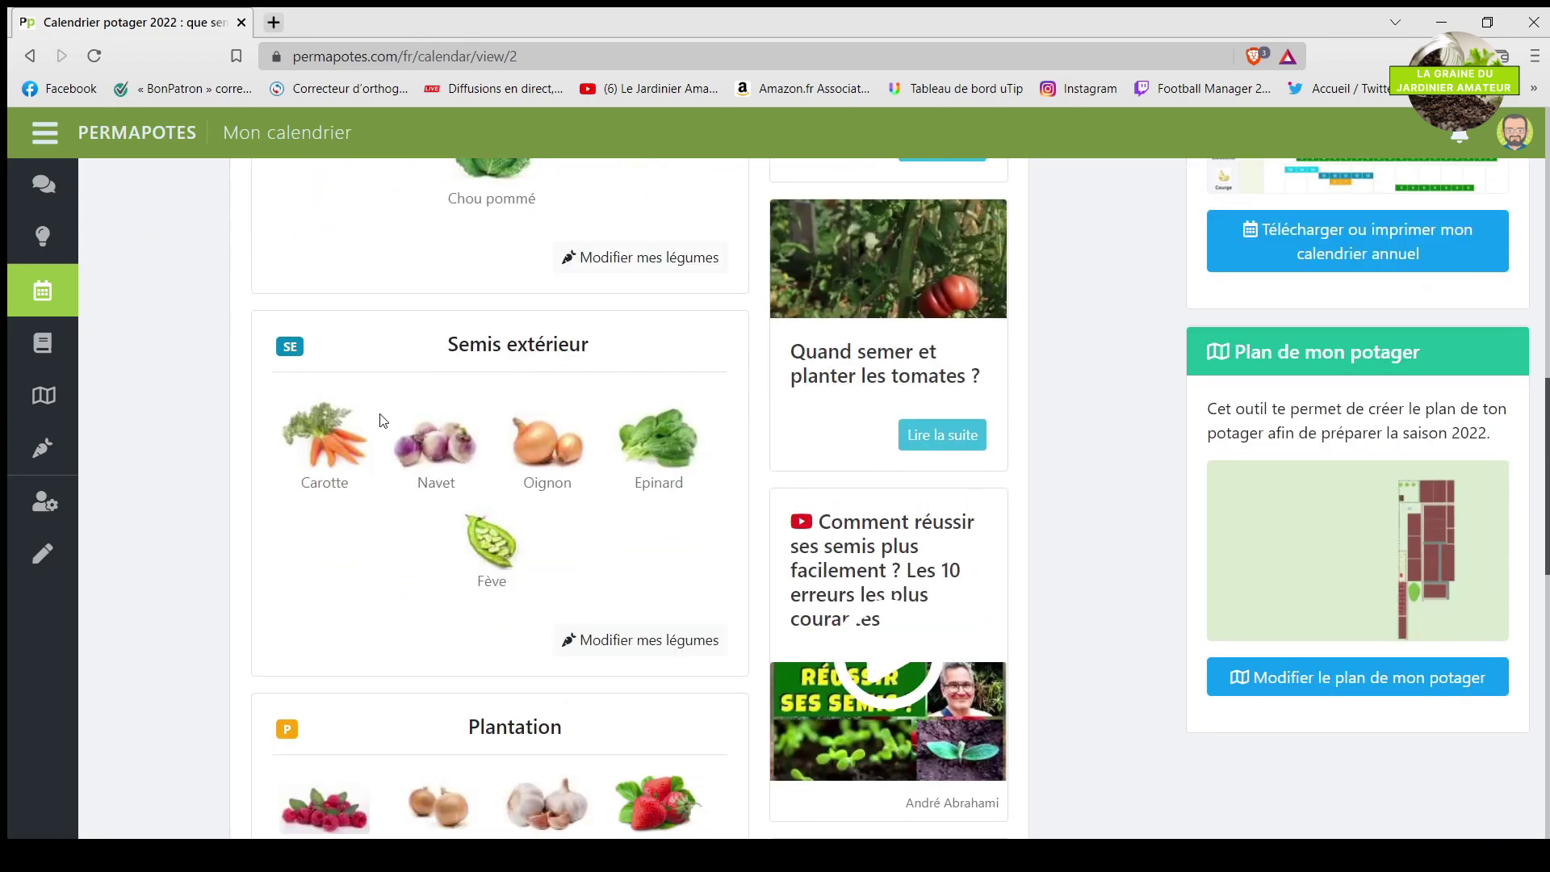
{"action": "scroll", "coordinate": [383, 420], "scroll_direction": "down", "scroll_amount": 5}
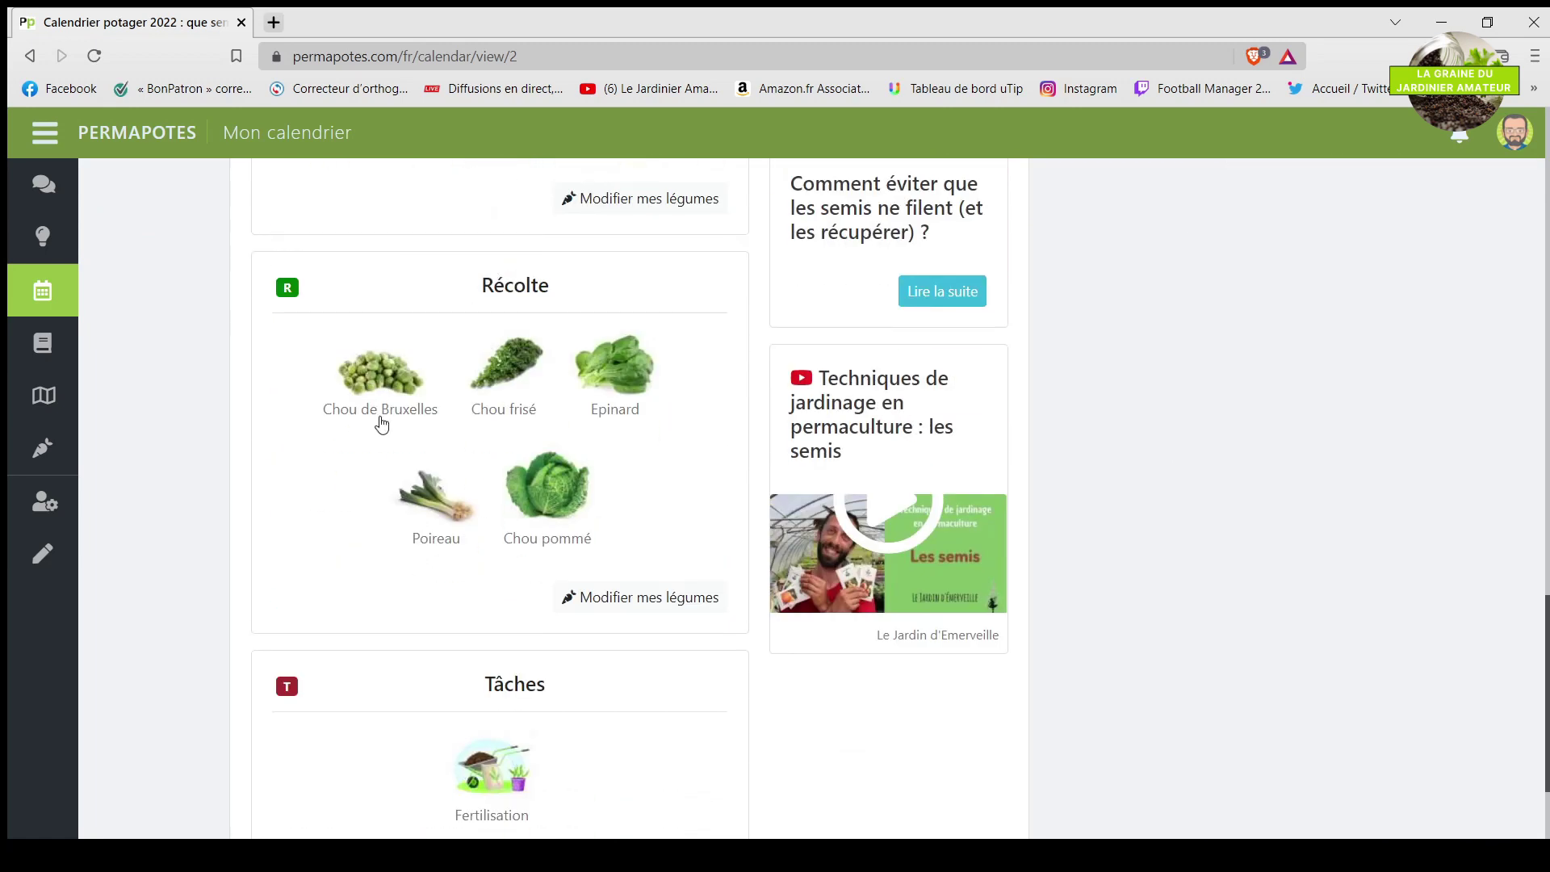
{"action": "scroll", "coordinate": [382, 424], "scroll_direction": "down", "scroll_amount": 3}
{"action": "scroll", "coordinate": [508, 451], "scroll_direction": "up", "scroll_amount": 20}
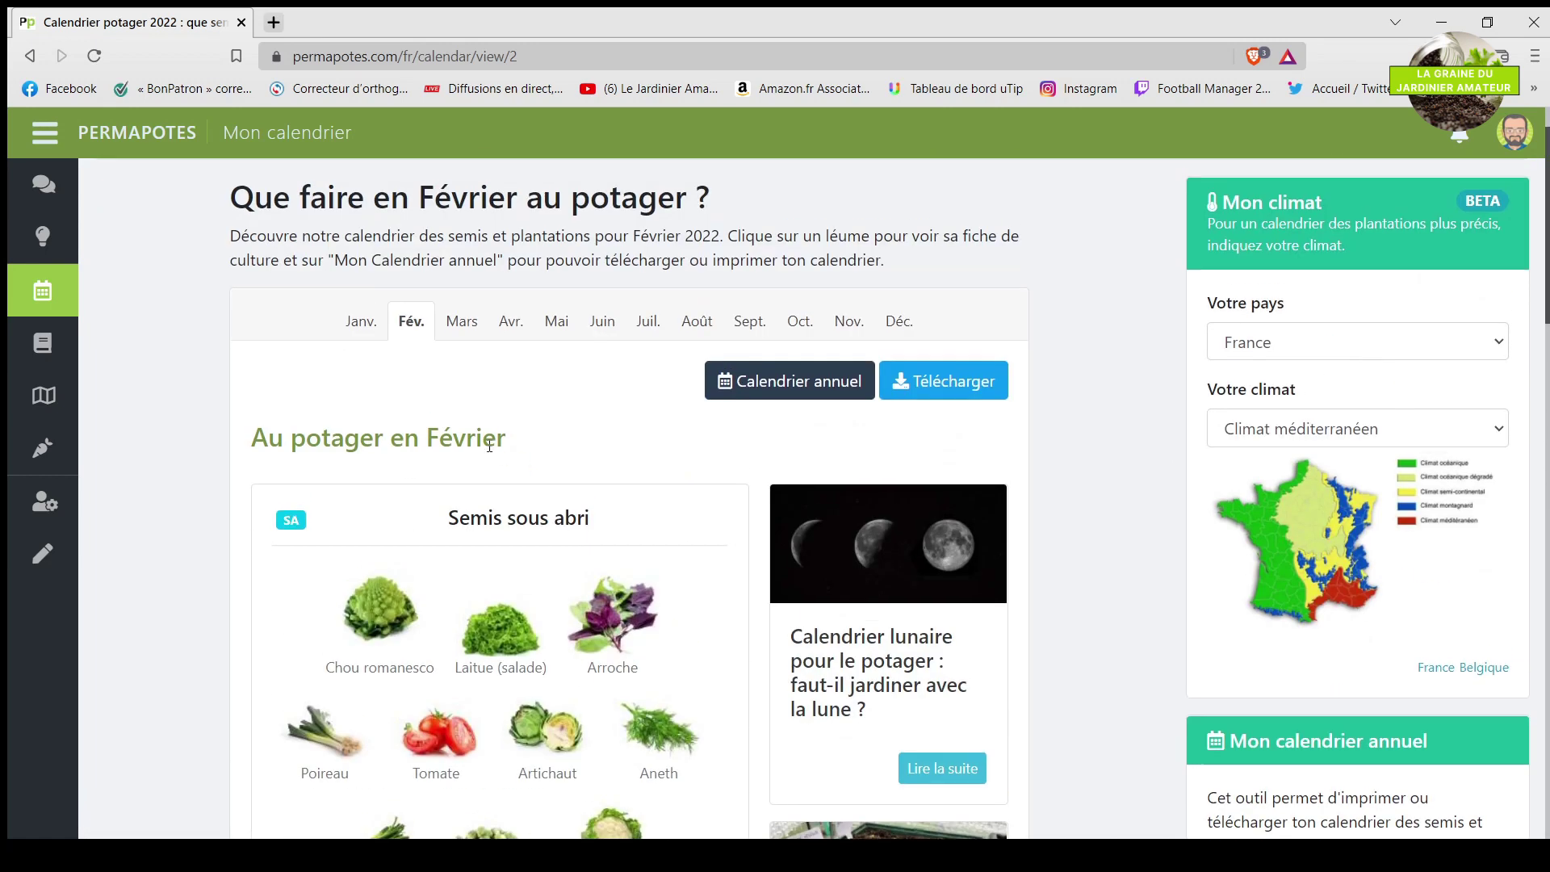
{"action": "scroll", "coordinate": [562, 444], "scroll_direction": "down", "scroll_amount": 3}
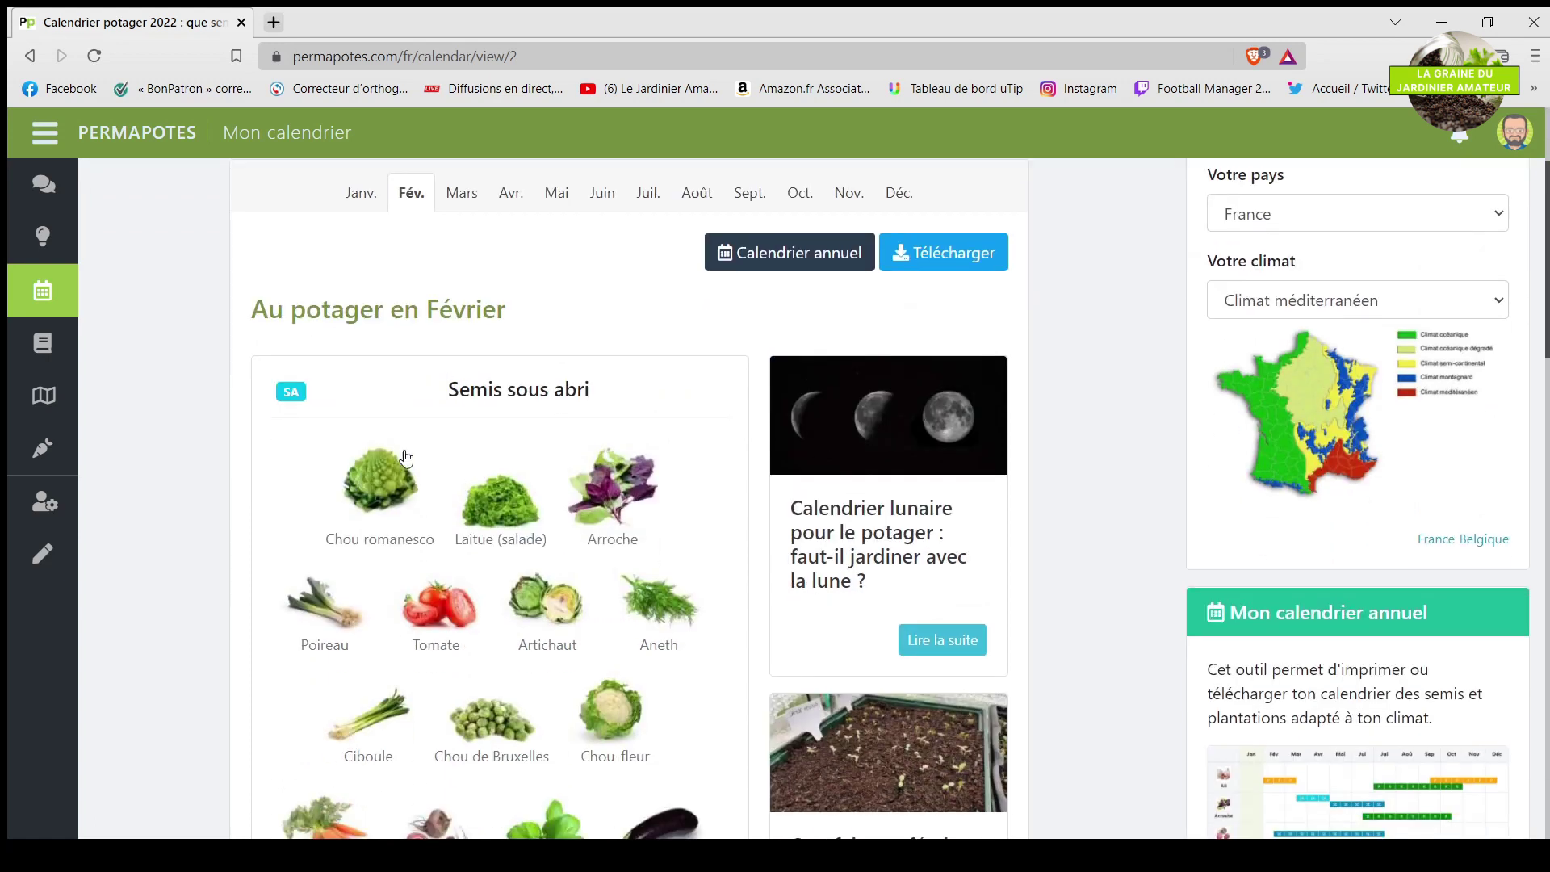
{"action": "scroll", "coordinate": [365, 442], "scroll_direction": "down", "scroll_amount": 1}
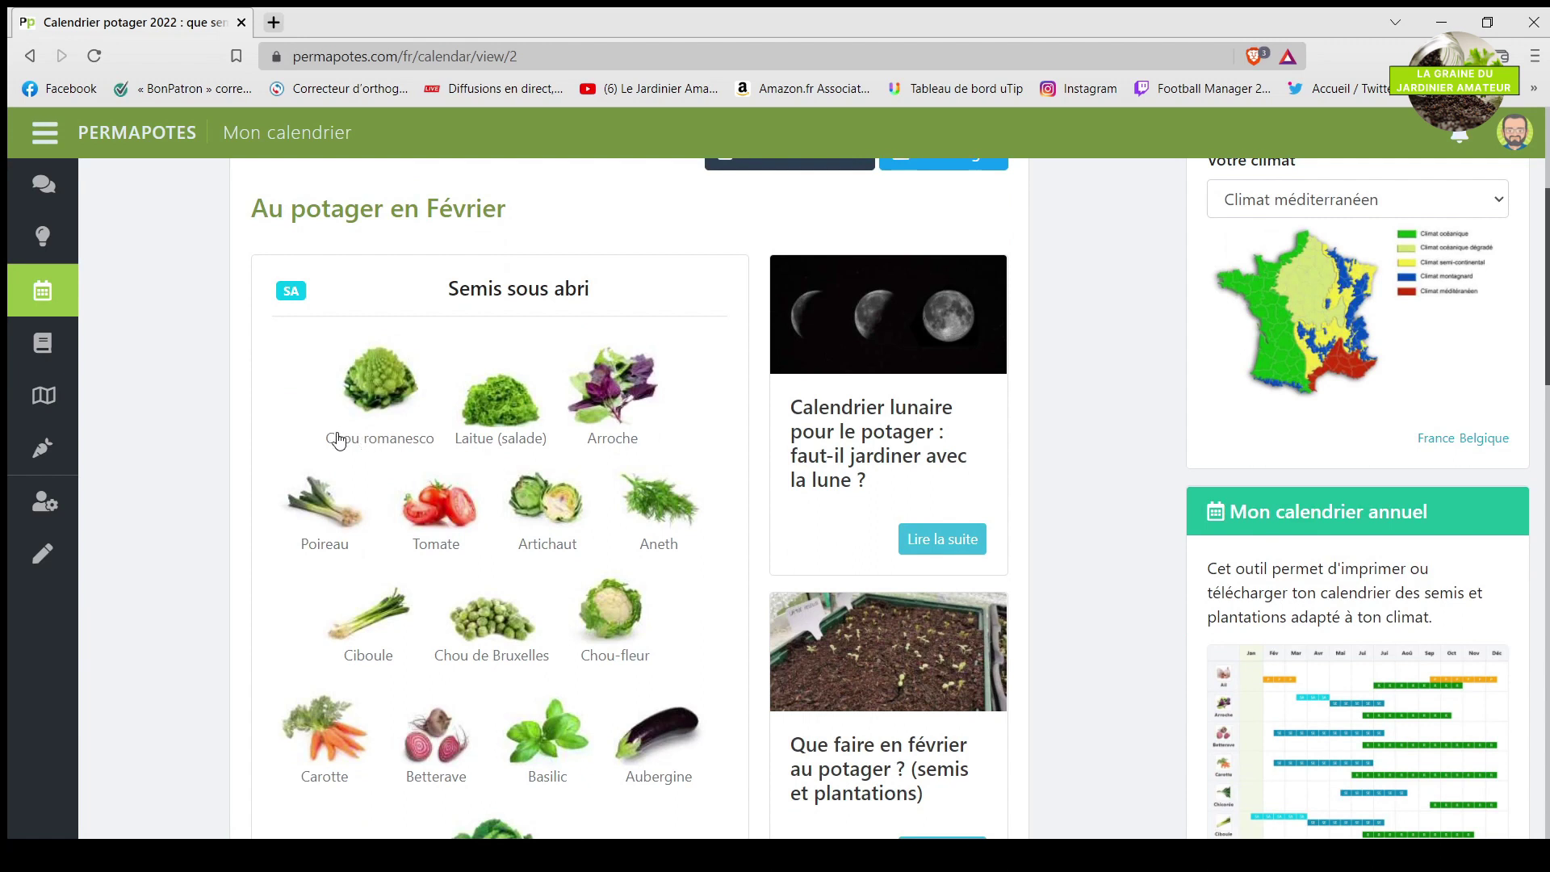
{"action": "scroll", "coordinate": [337, 442], "scroll_direction": "down", "scroll_amount": 1}
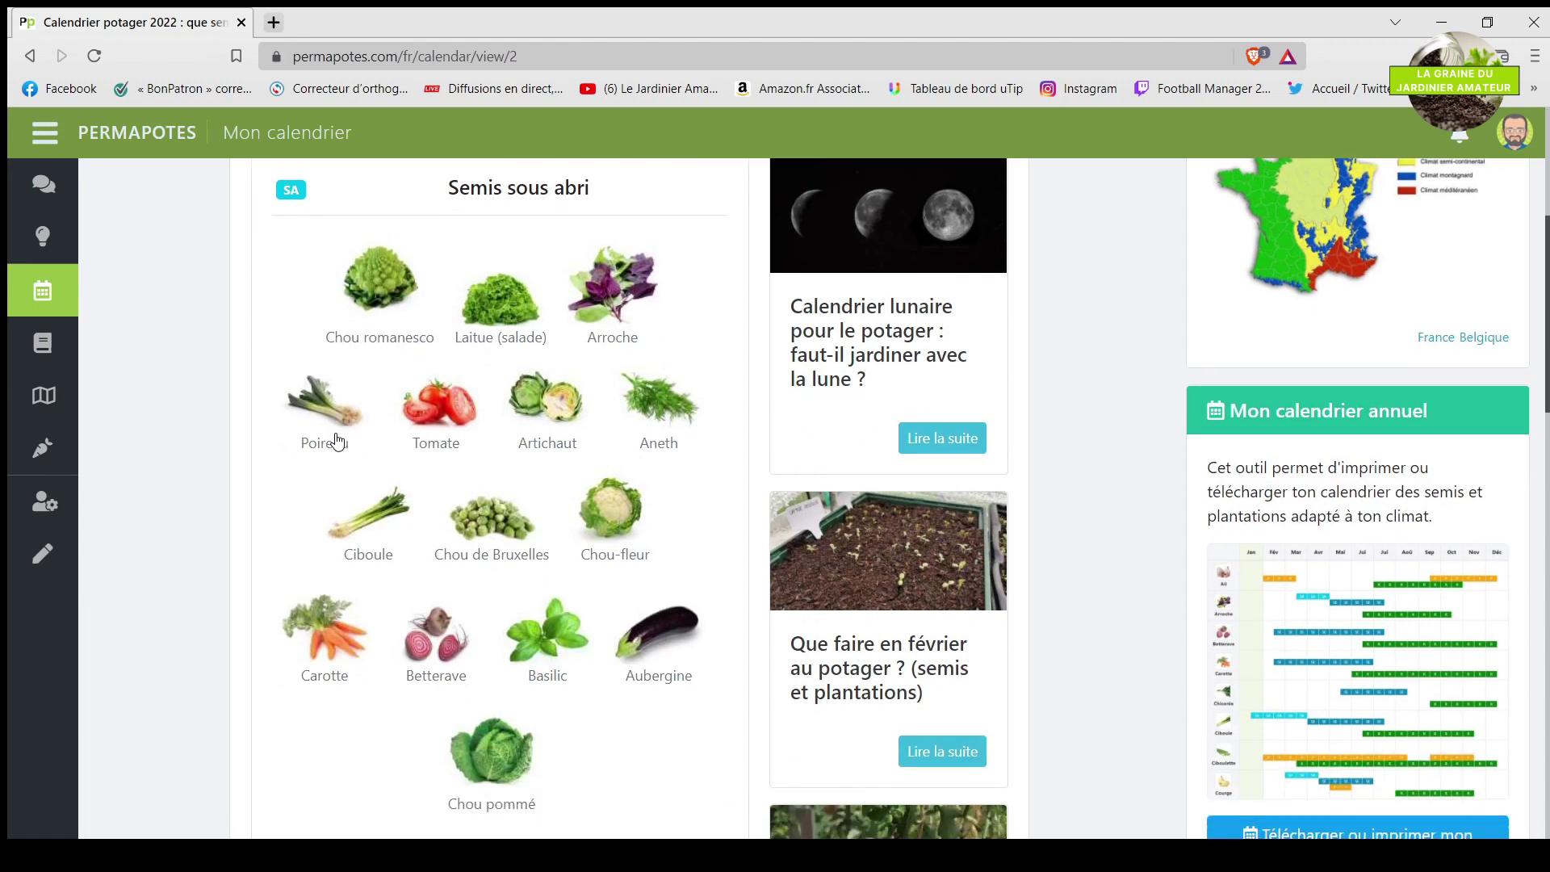
{"action": "scroll", "coordinate": [340, 440], "scroll_direction": "up", "scroll_amount": 2}
{"action": "scroll", "coordinate": [333, 541], "scroll_direction": "down", "scroll_amount": 1}
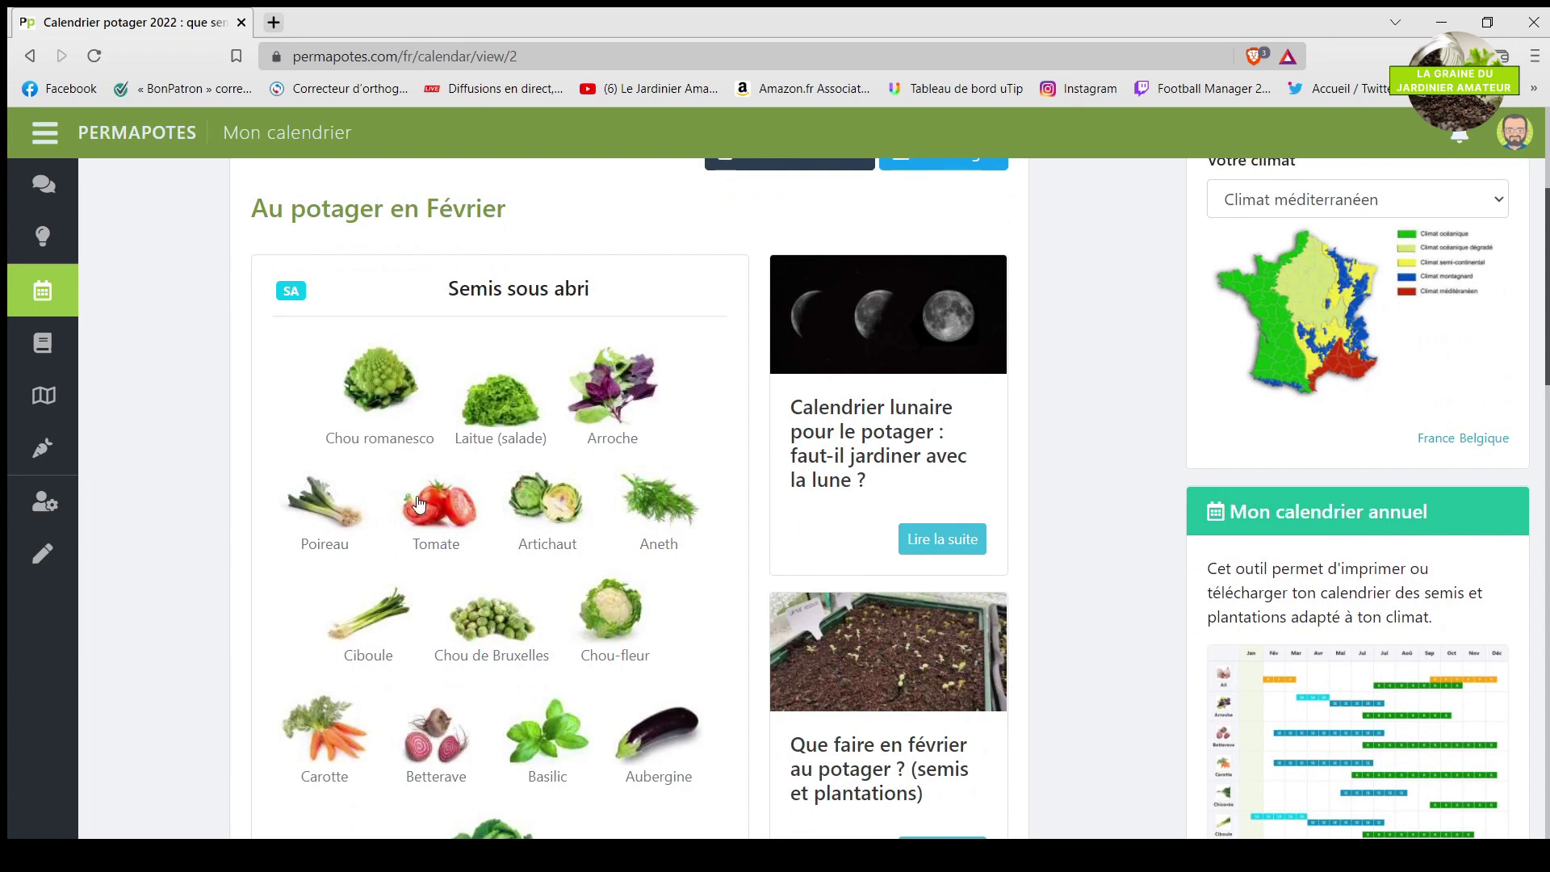
{"action": "scroll", "coordinate": [436, 523], "scroll_direction": "up", "scroll_amount": 1}
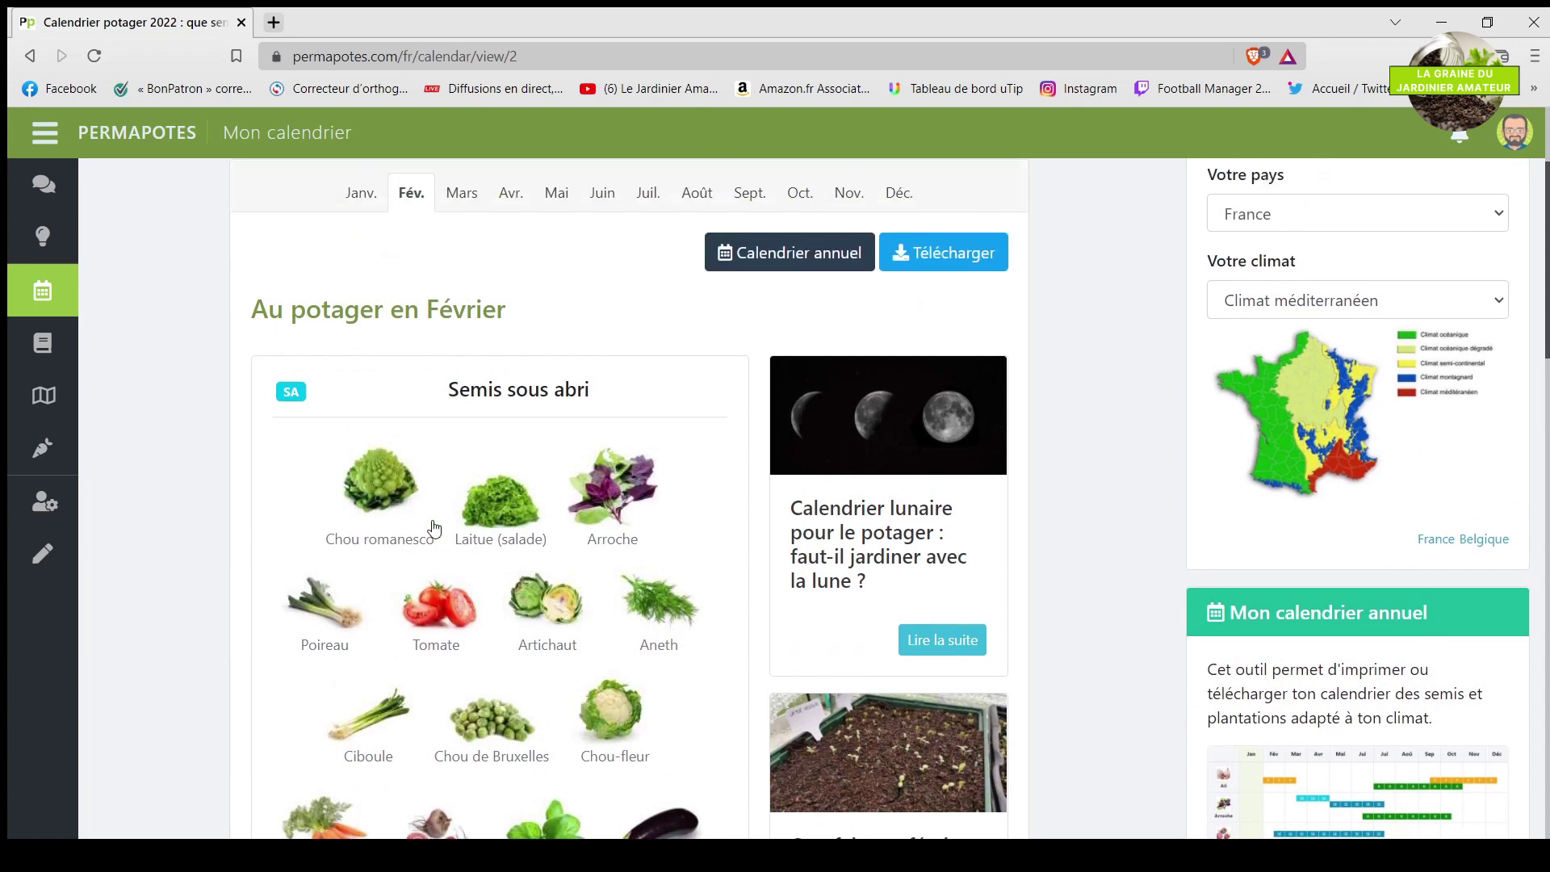
{"action": "scroll", "coordinate": [436, 524], "scroll_direction": "down", "scroll_amount": 1}
{"action": "scroll", "coordinate": [435, 527], "scroll_direction": "down", "scroll_amount": 1}
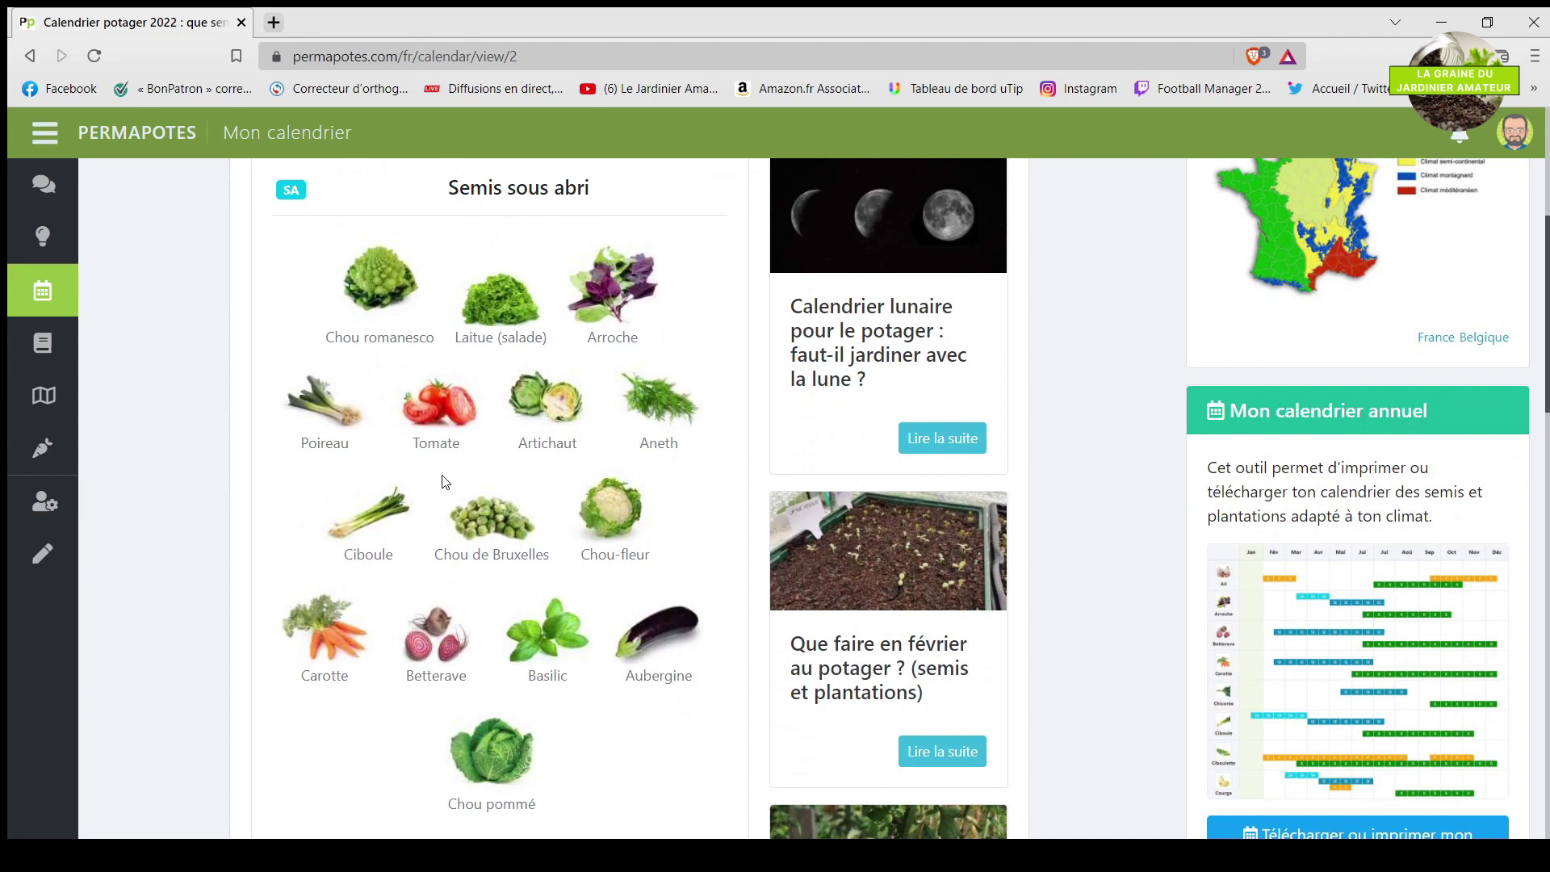
{"action": "scroll", "coordinate": [454, 436], "scroll_direction": "down", "scroll_amount": 1}
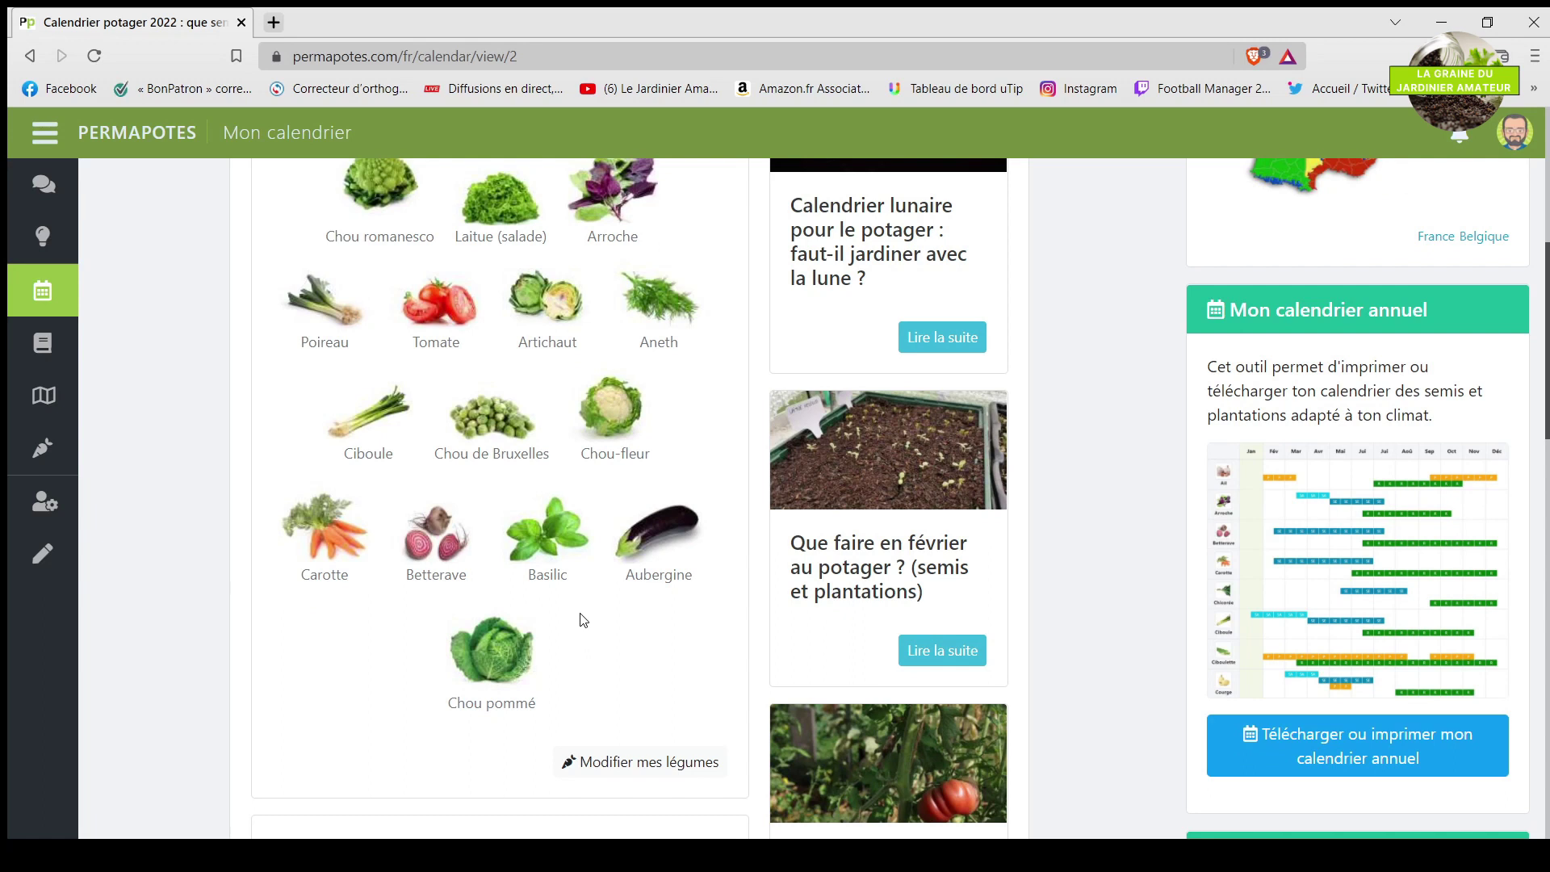
{"action": "scroll", "coordinate": [560, 570], "scroll_direction": "up", "scroll_amount": 1}
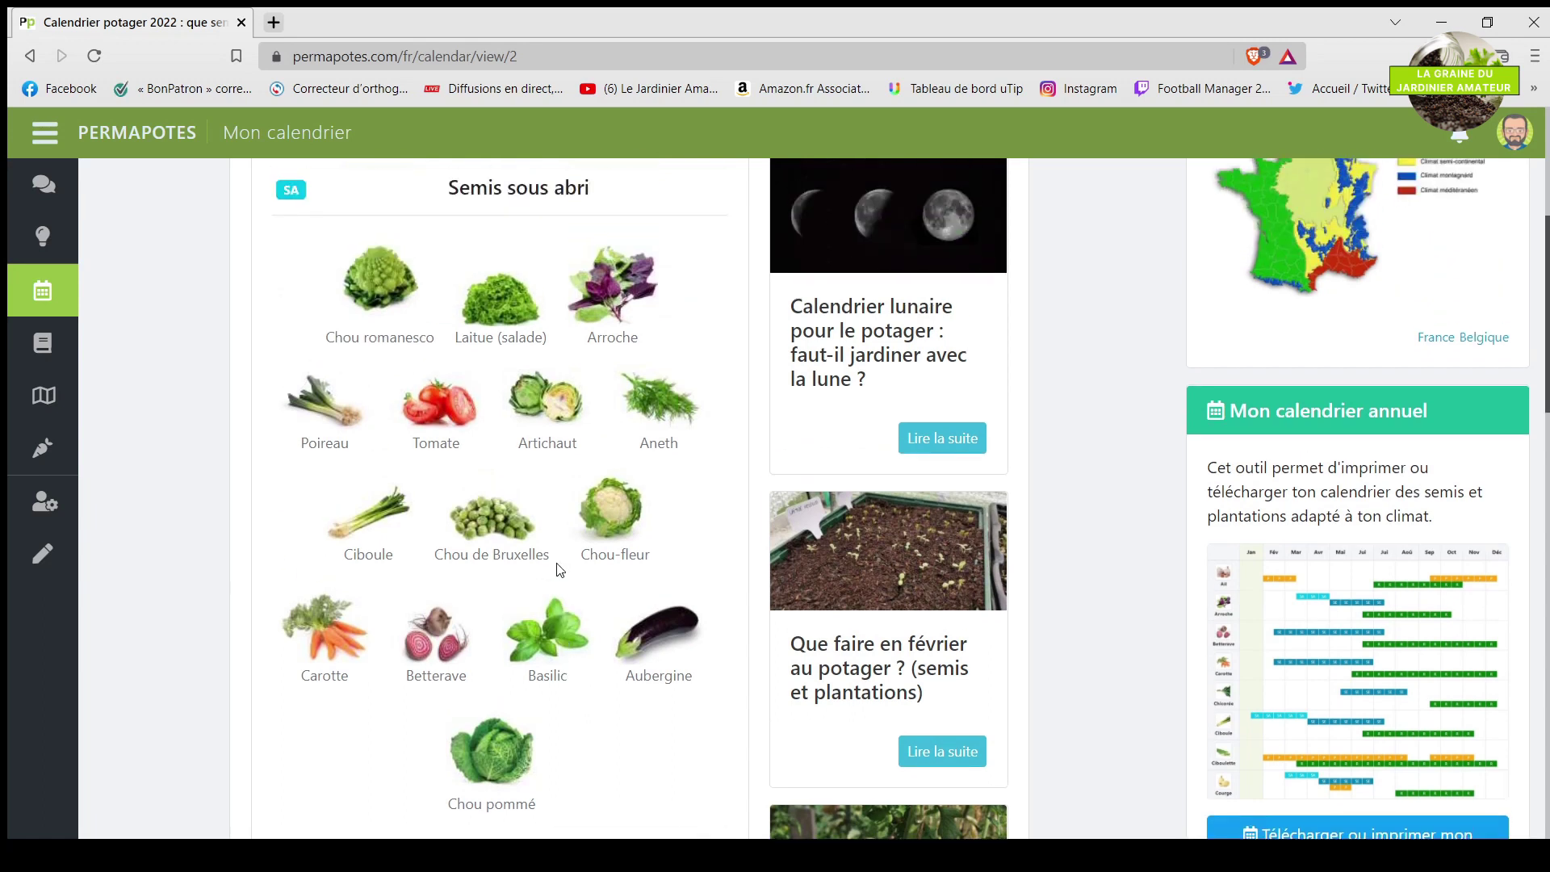
{"action": "scroll", "coordinate": [533, 541], "scroll_direction": "up", "scroll_amount": 1}
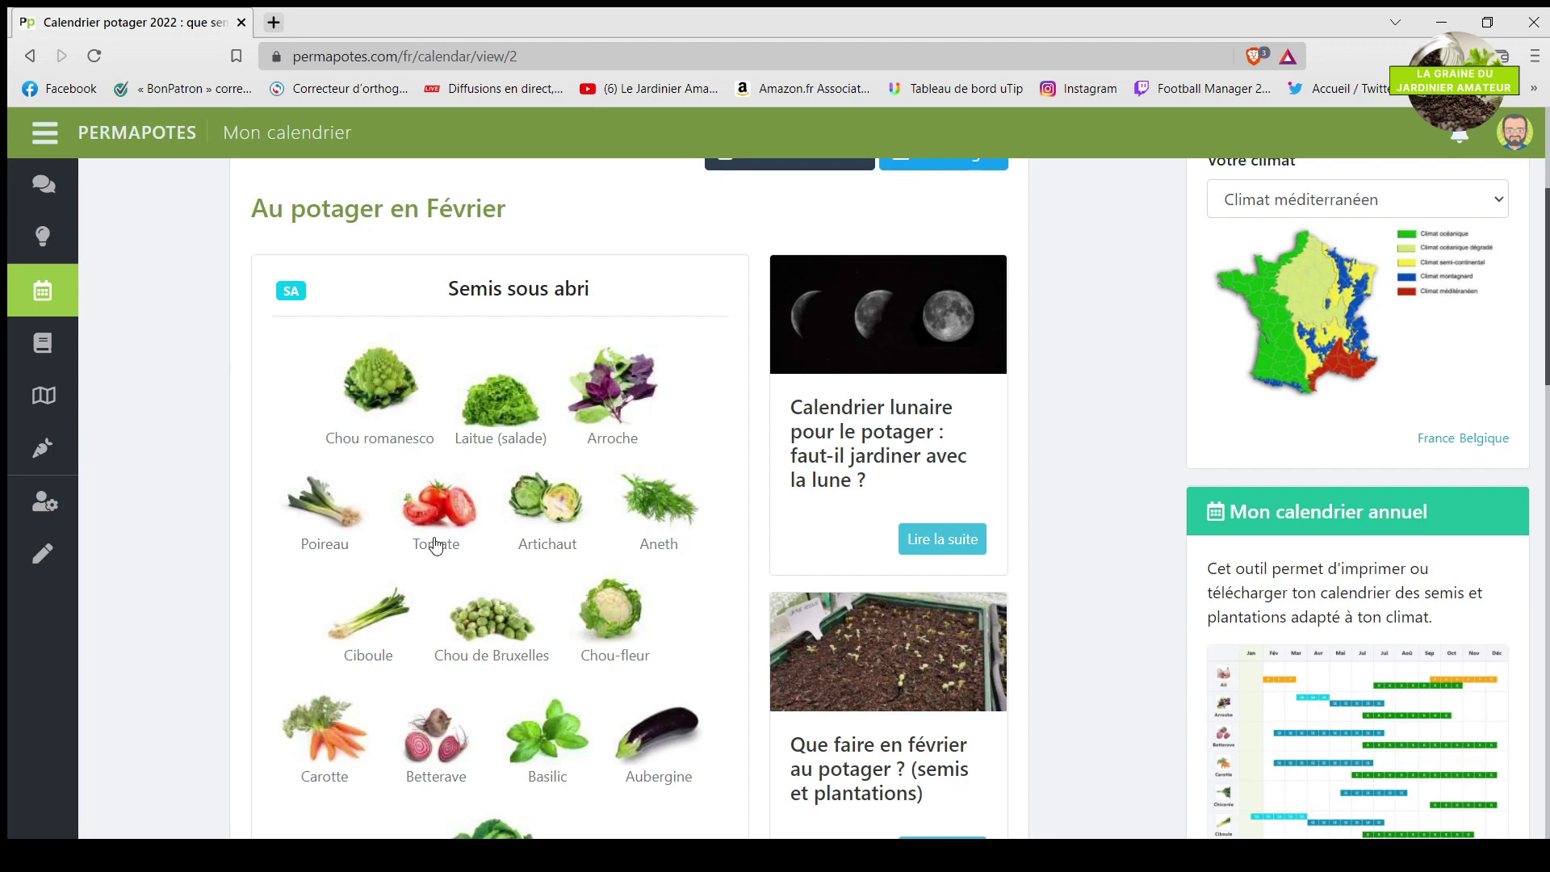
{"action": "scroll", "coordinate": [436, 545], "scroll_direction": "down", "scroll_amount": 1}
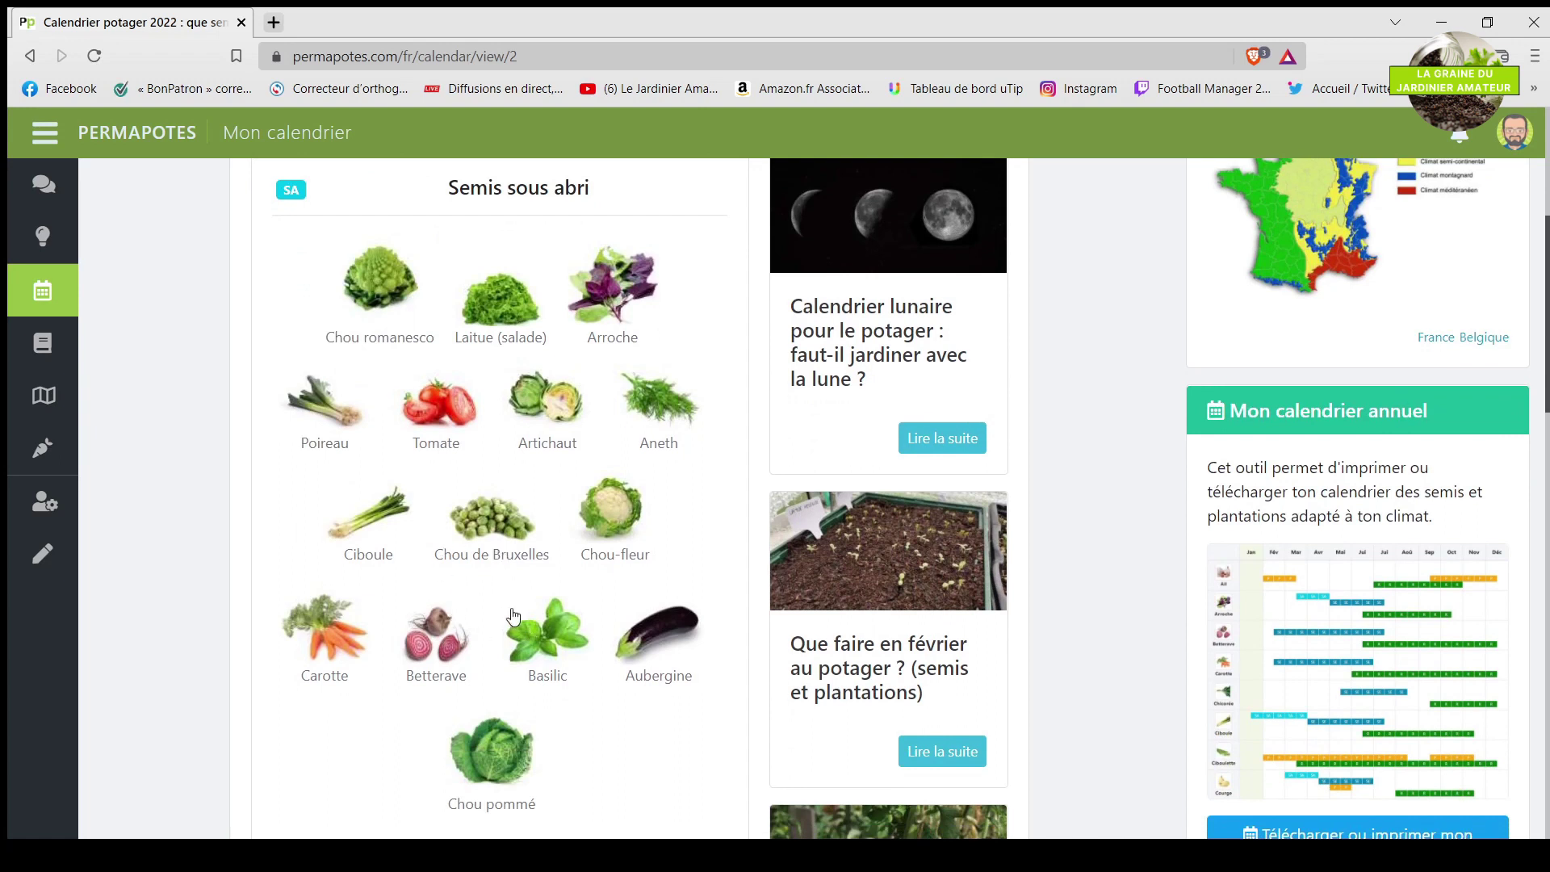
{"action": "scroll", "coordinate": [638, 610], "scroll_direction": "down", "scroll_amount": 1}
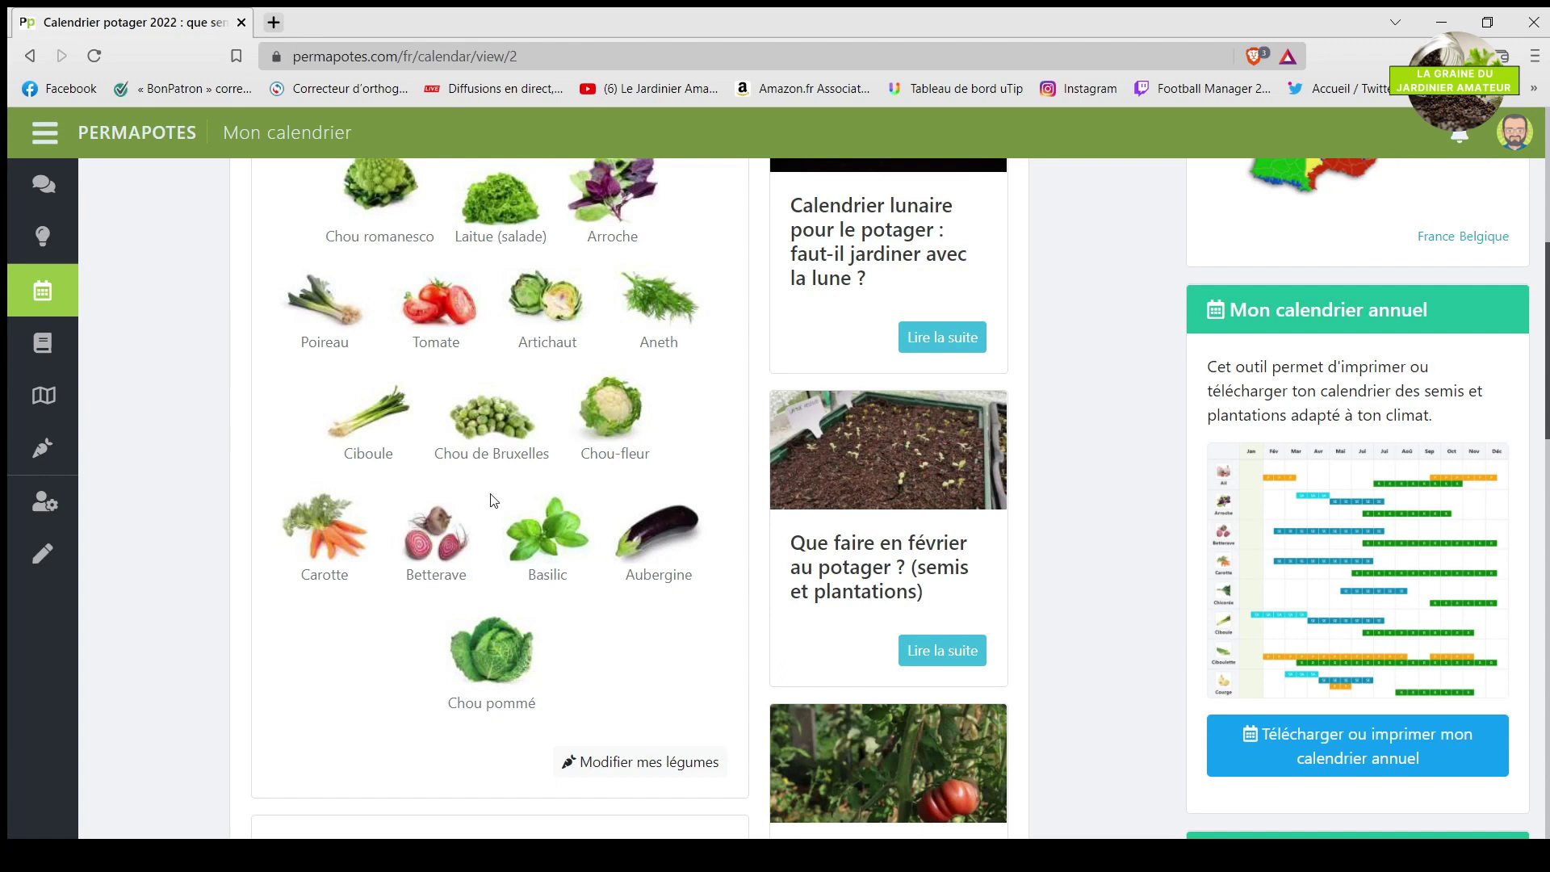
Examine the February calendar's Semis extérieur, Plantation, Récolte and Tâches sections.
{"action": "scroll", "coordinate": [494, 501], "scroll_direction": "up", "scroll_amount": 4}
{"action": "scroll", "coordinate": [405, 394], "scroll_direction": "up", "scroll_amount": 3}
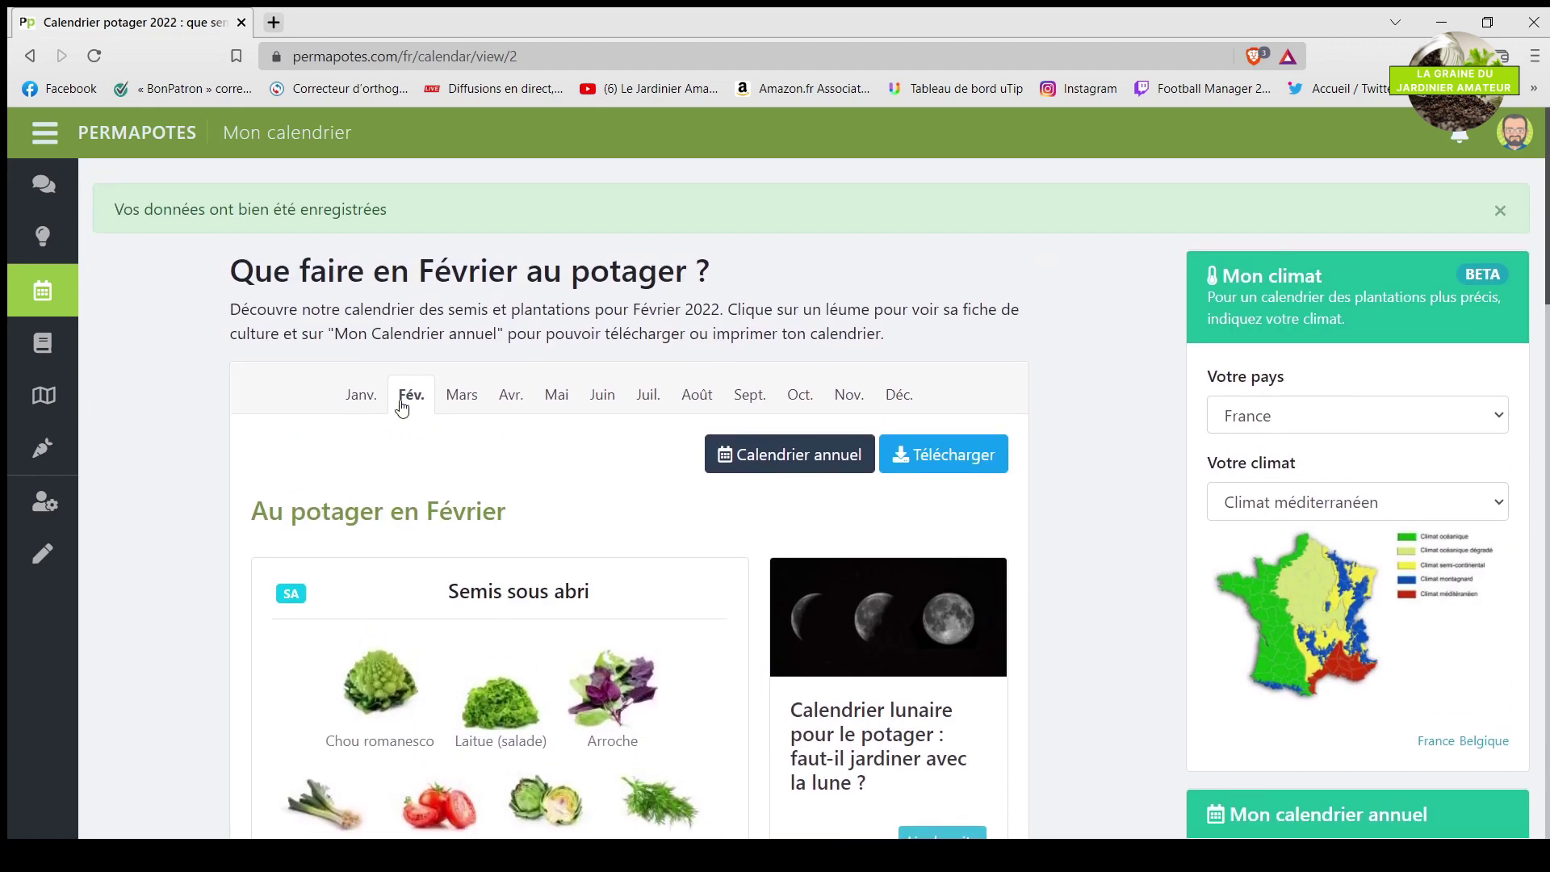
{"action": "scroll", "coordinate": [517, 460], "scroll_direction": "down", "scroll_amount": 5}
{"action": "scroll", "coordinate": [595, 487], "scroll_direction": "down", "scroll_amount": 3}
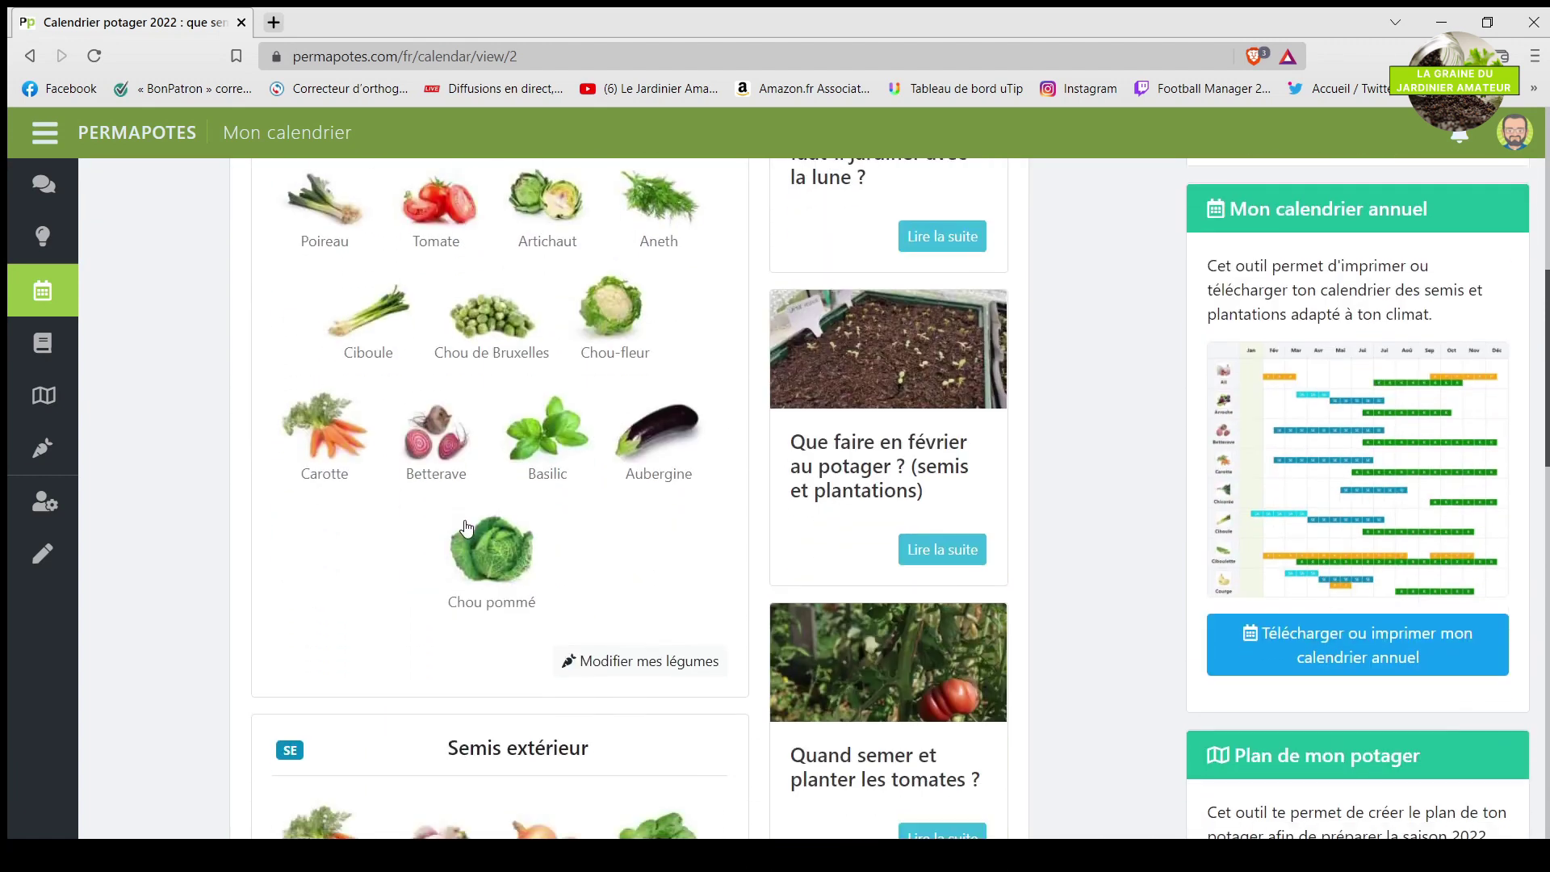
{"action": "scroll", "coordinate": [436, 512], "scroll_direction": "down", "scroll_amount": 3}
{"action": "scroll", "coordinate": [425, 529], "scroll_direction": "down", "scroll_amount": 3}
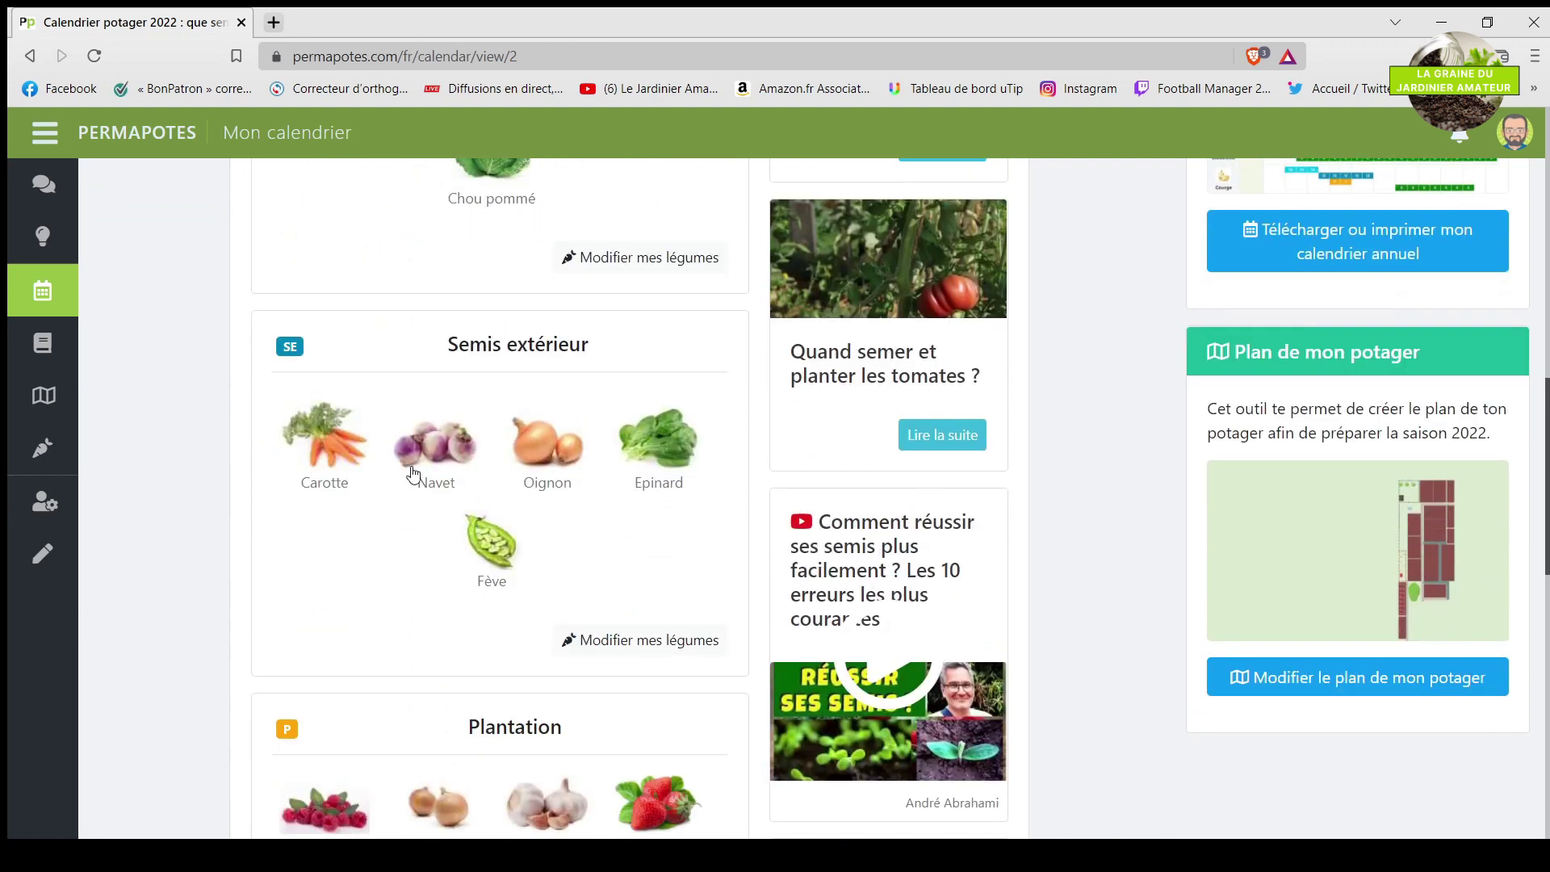
{"action": "scroll", "coordinate": [369, 495], "scroll_direction": "down", "scroll_amount": 3}
{"action": "scroll", "coordinate": [556, 520], "scroll_direction": "down", "scroll_amount": 4}
{"action": "scroll", "coordinate": [388, 565], "scroll_direction": "down", "scroll_amount": 6}
{"action": "scroll", "coordinate": [523, 583], "scroll_direction": "up", "scroll_amount": 6}
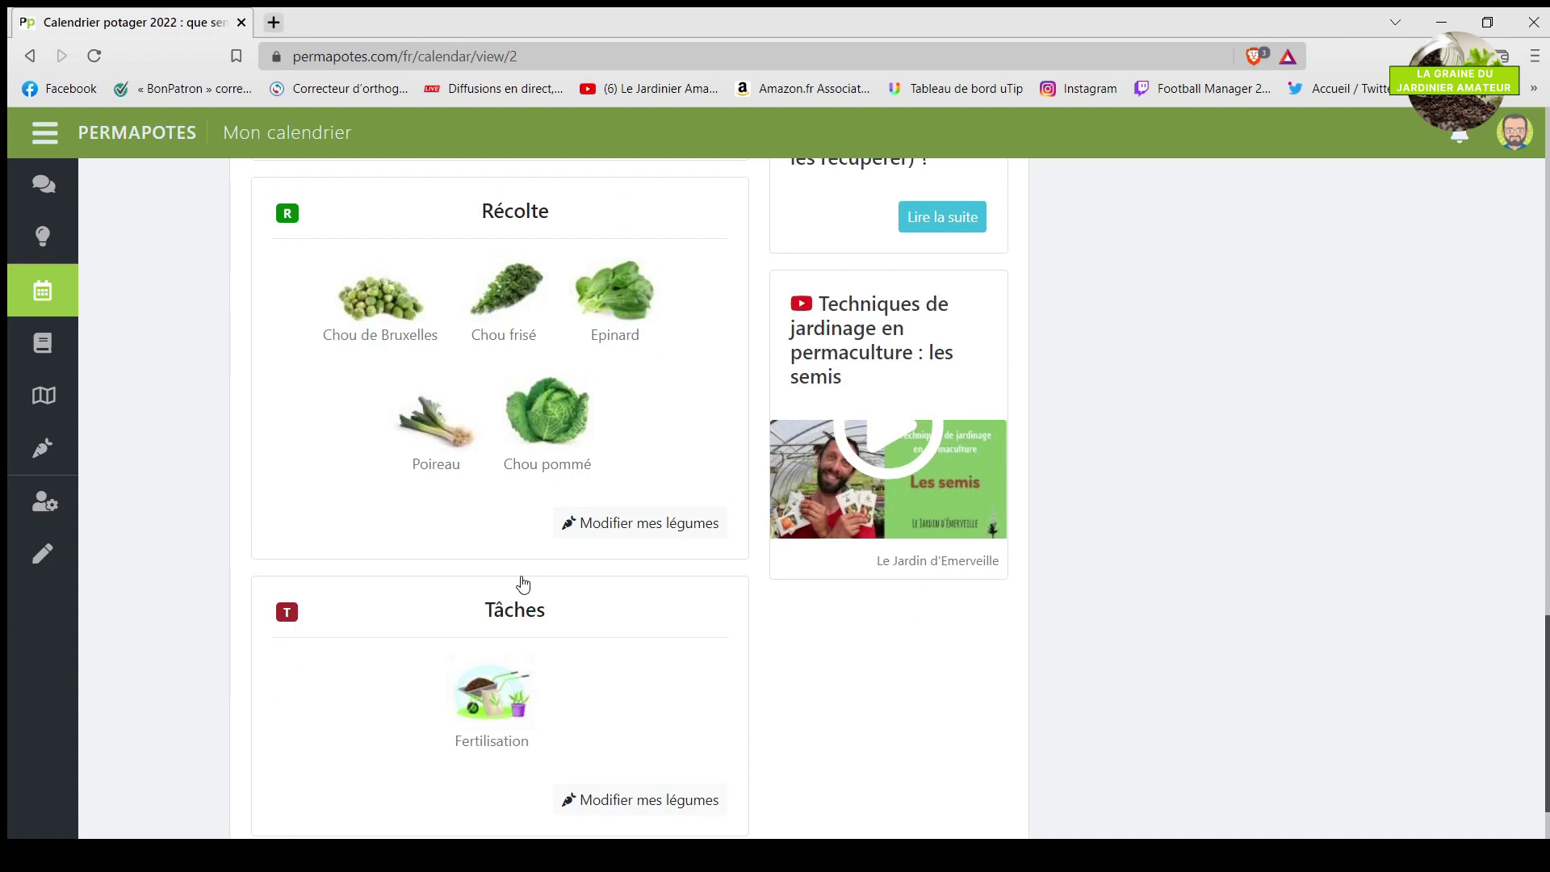
{"action": "scroll", "coordinate": [570, 594], "scroll_direction": "down", "scroll_amount": 1}
{"action": "scroll", "coordinate": [570, 594], "scroll_direction": "down", "scroll_amount": 2}
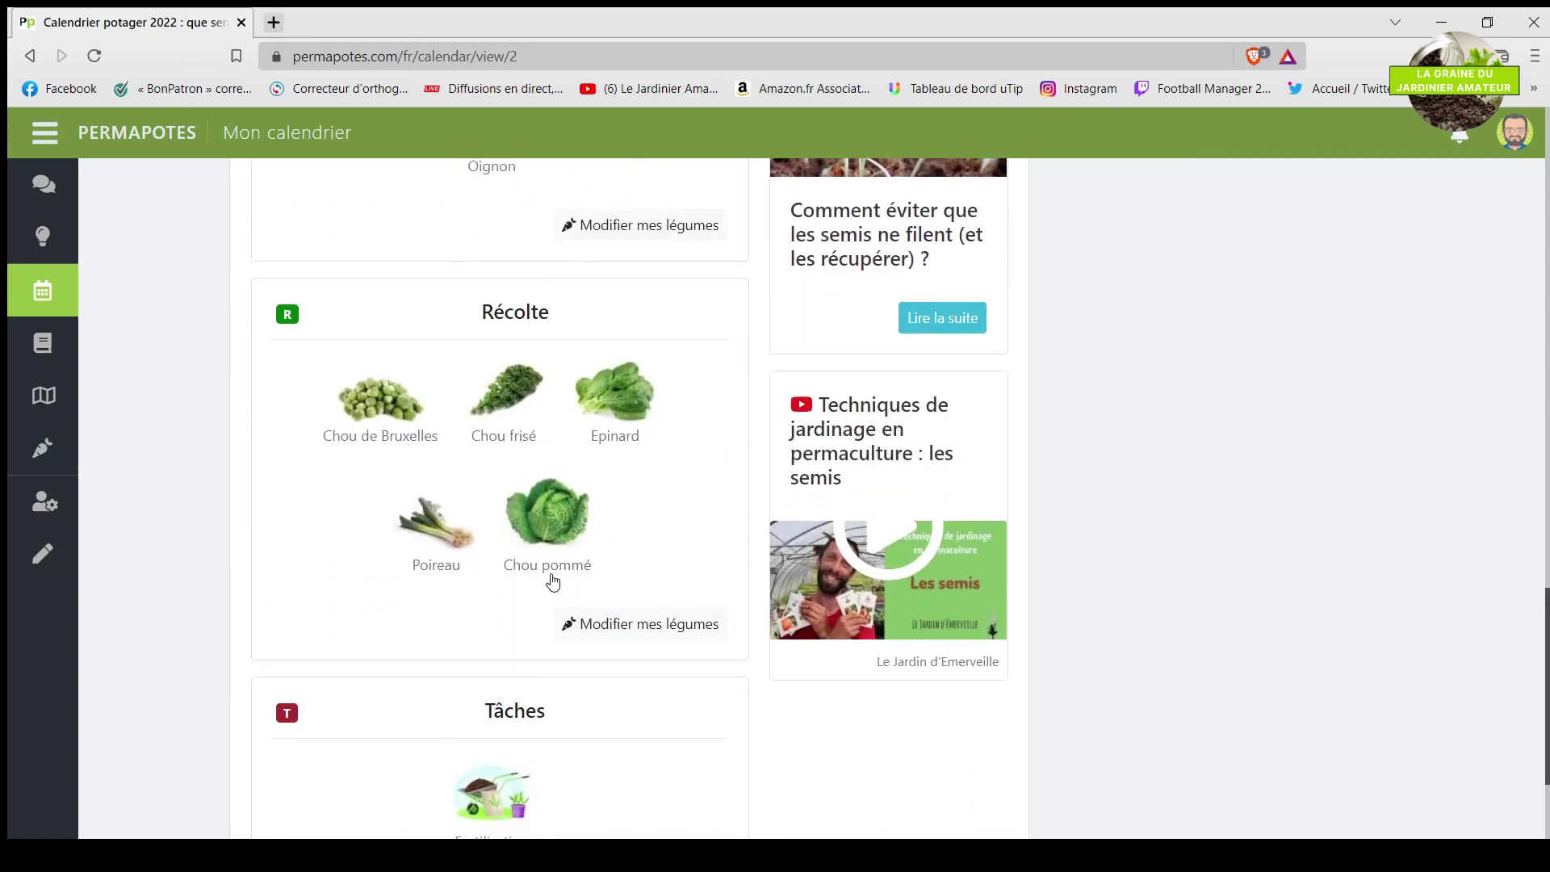
{"action": "scroll", "coordinate": [553, 581], "scroll_direction": "up", "scroll_amount": 6}
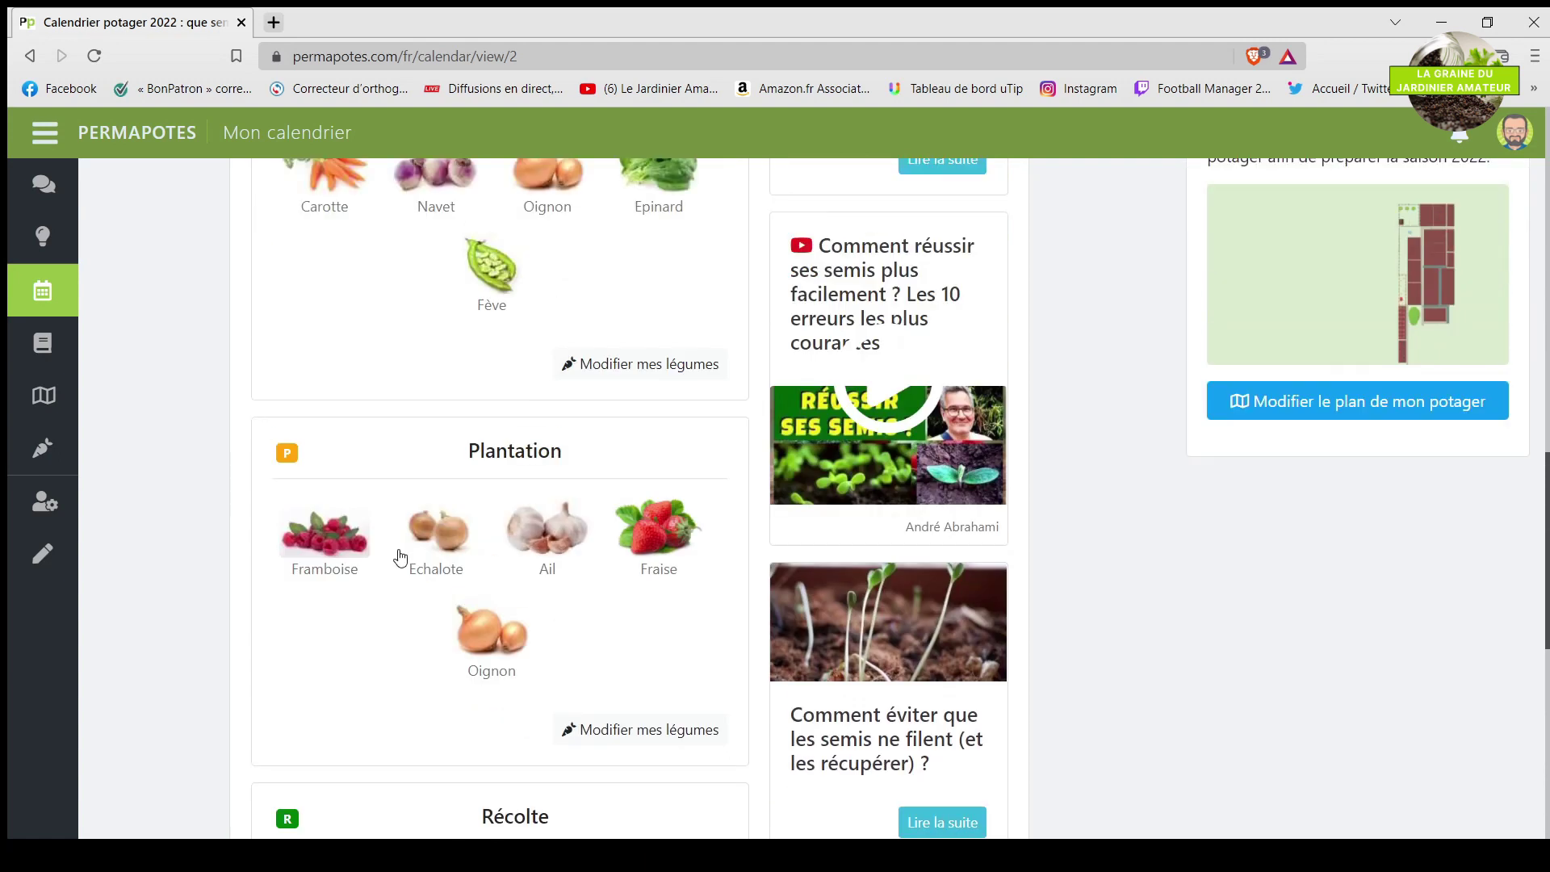
{"action": "scroll", "coordinate": [434, 581], "scroll_direction": "up", "scroll_amount": 1}
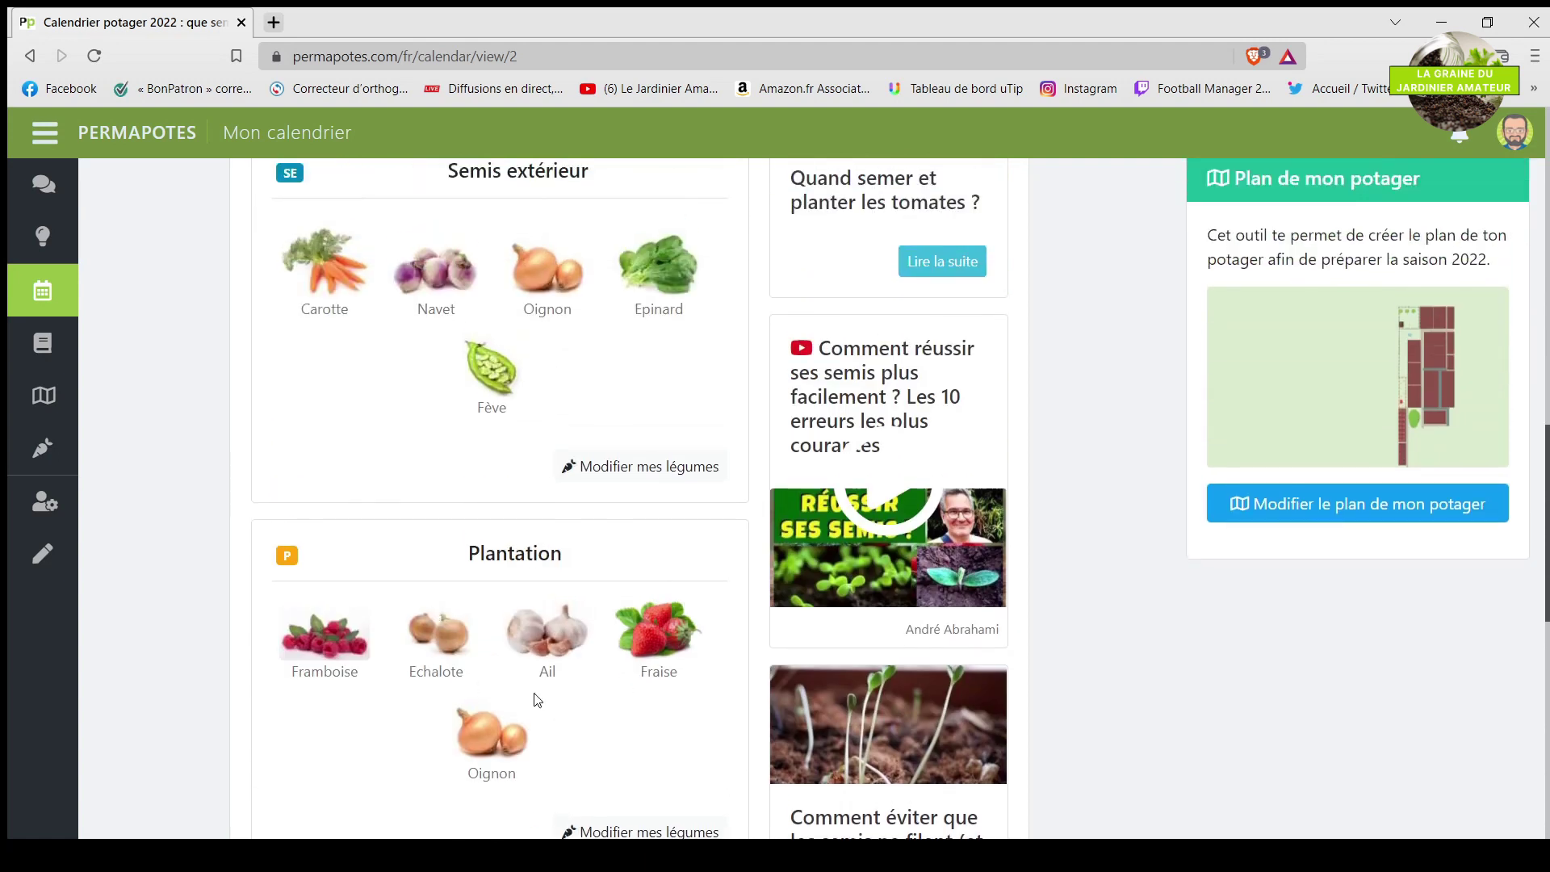
Go back over the February calendar and examine the vegetables listed under Semis sous abri again.
{"action": "scroll", "coordinate": [484, 662], "scroll_direction": "up", "scroll_amount": 2}
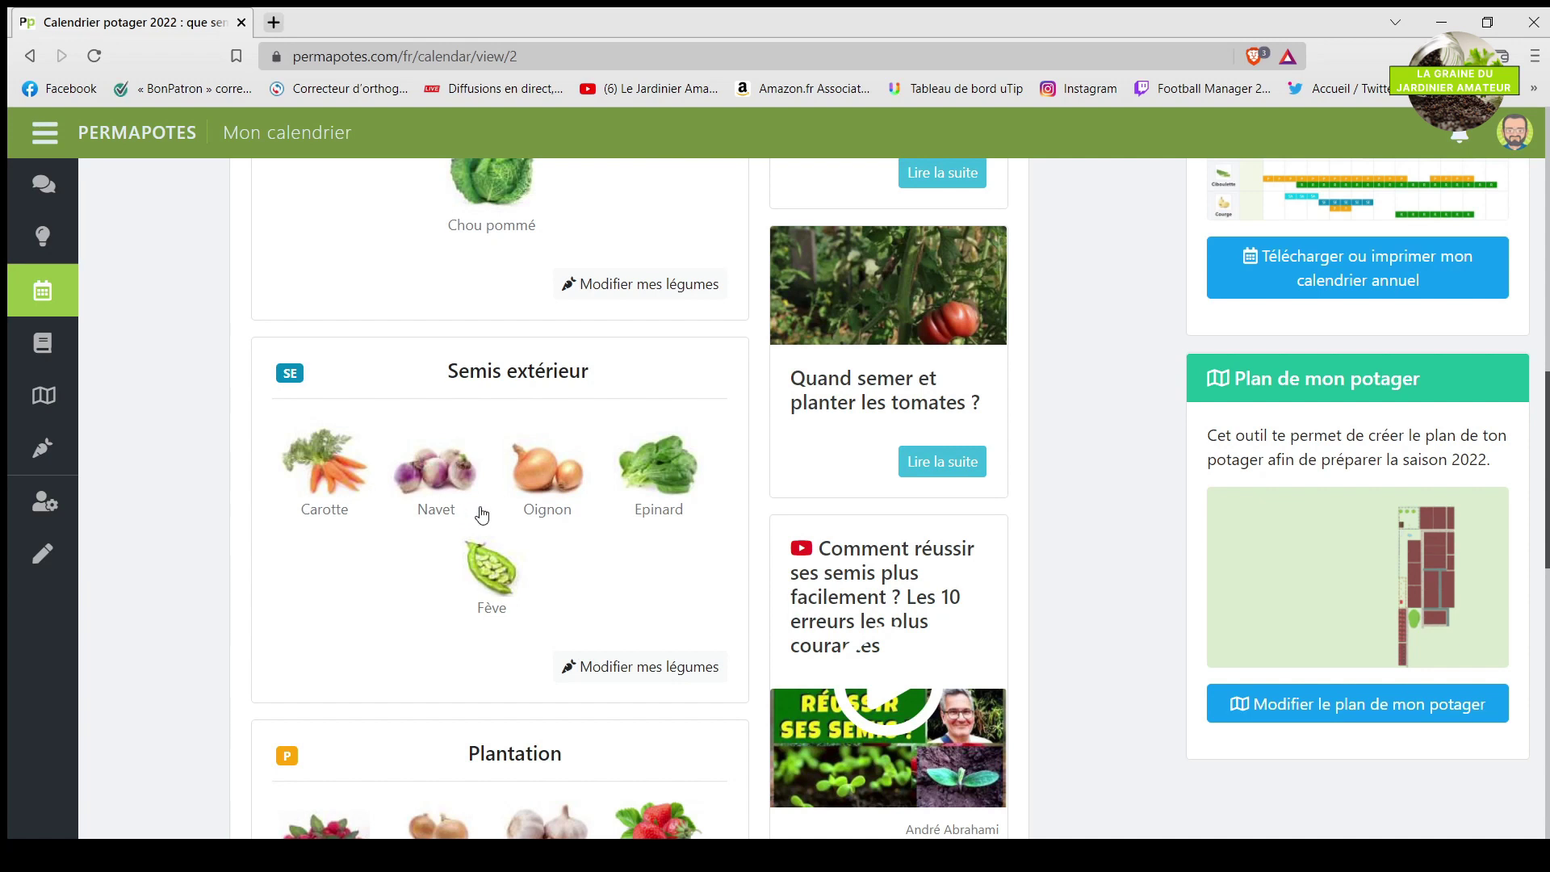
{"action": "scroll", "coordinate": [492, 549], "scroll_direction": "up", "scroll_amount": 5}
{"action": "scroll", "coordinate": [493, 557], "scroll_direction": "up", "scroll_amount": 3}
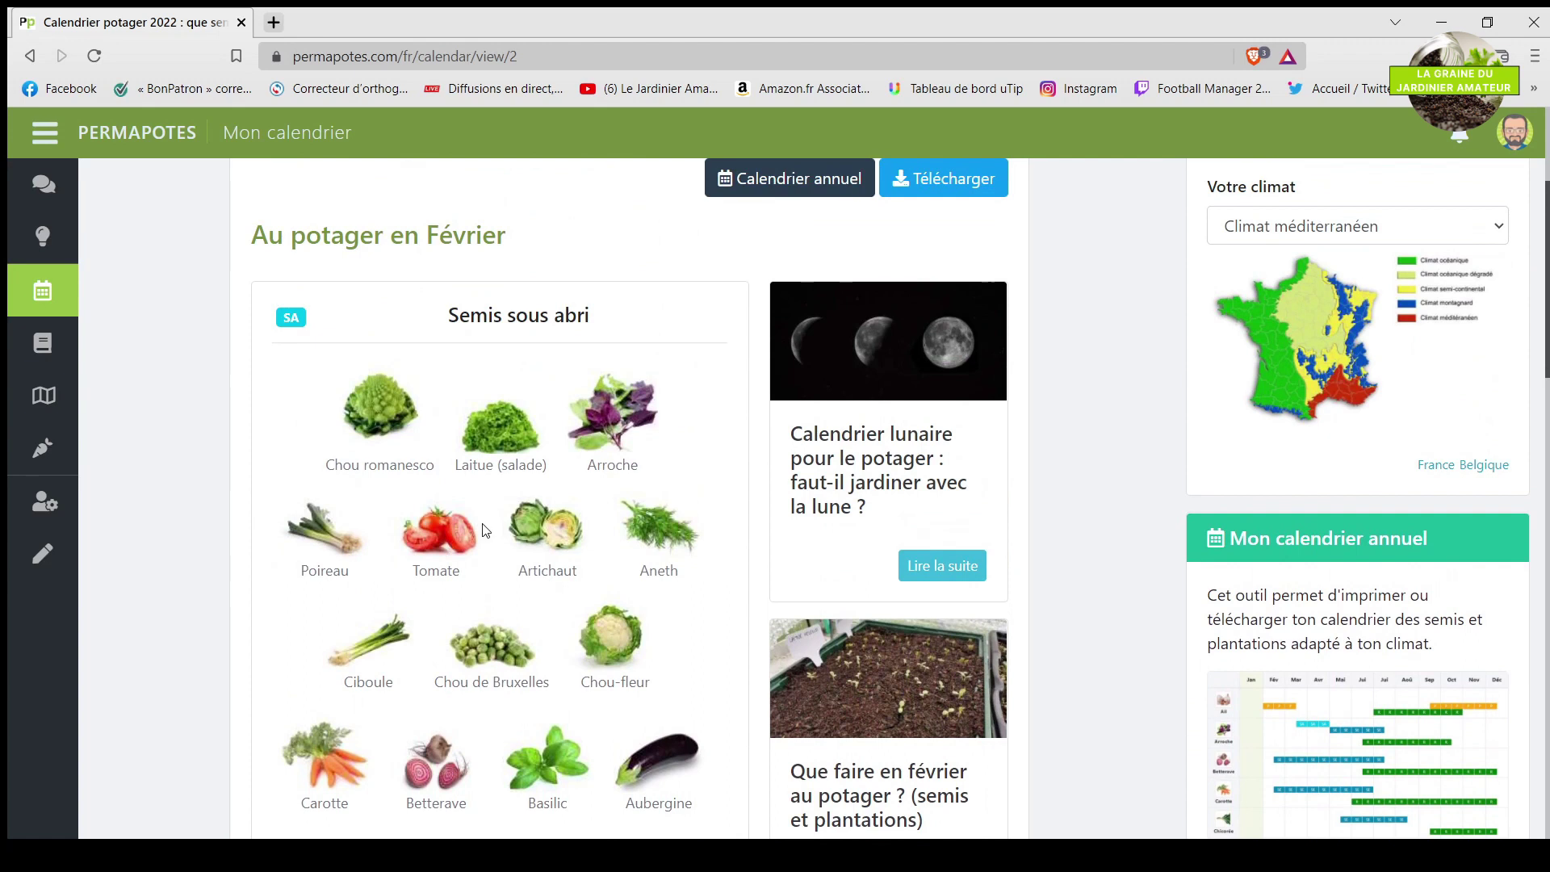
{"action": "scroll", "coordinate": [485, 530], "scroll_direction": "up", "scroll_amount": 1}
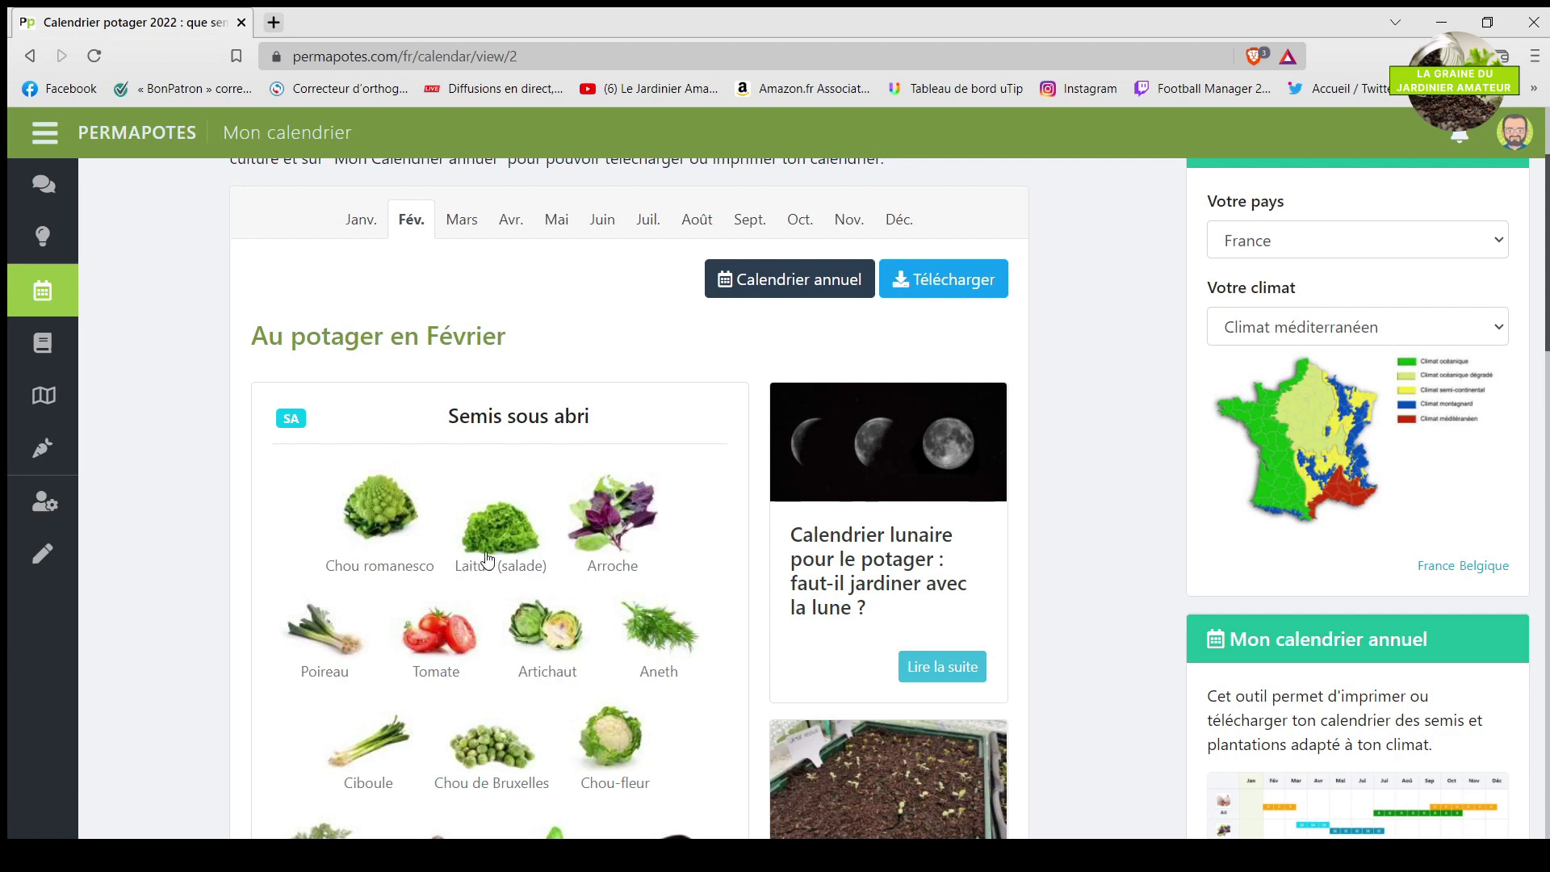
{"action": "scroll", "coordinate": [541, 563], "scroll_direction": "down", "scroll_amount": 2}
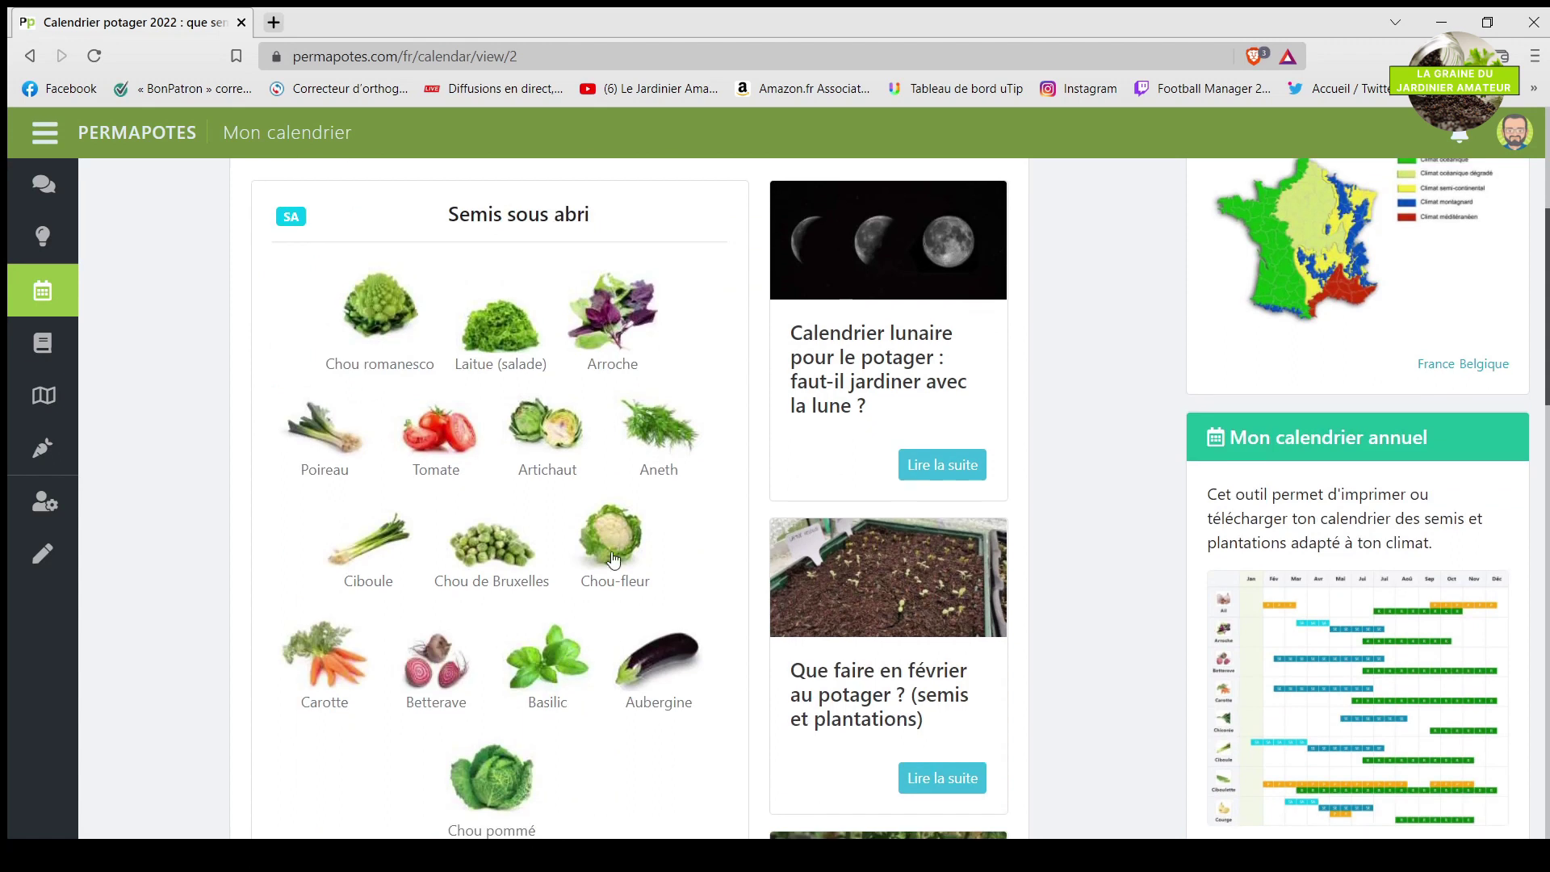
{"action": "scroll", "coordinate": [553, 610], "scroll_direction": "down", "scroll_amount": 1}
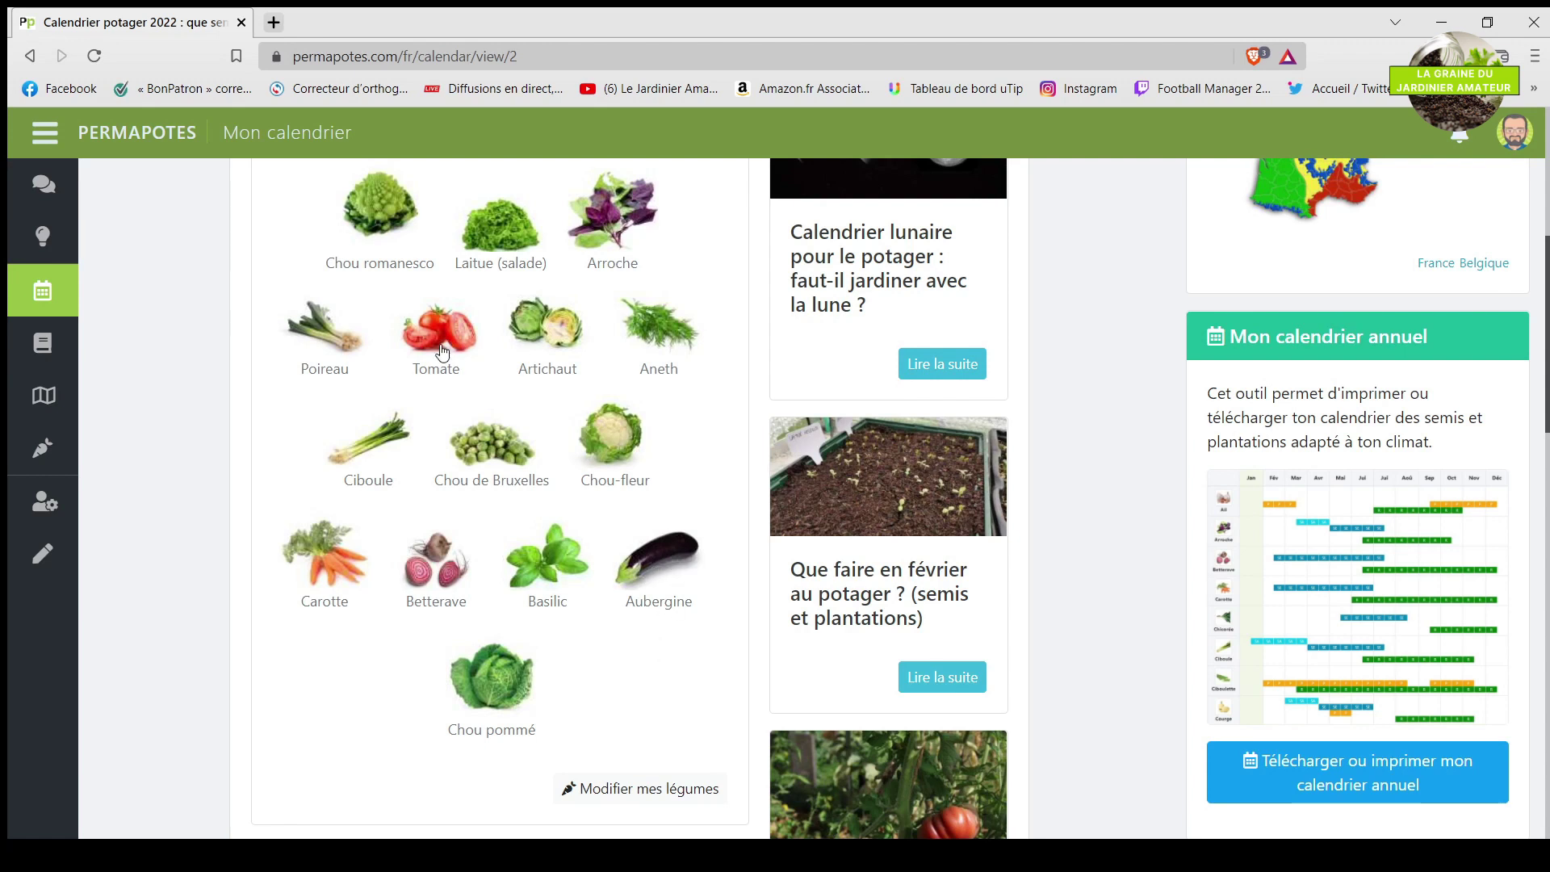
{"action": "scroll", "coordinate": [732, 724], "scroll_direction": "up", "scroll_amount": 5}
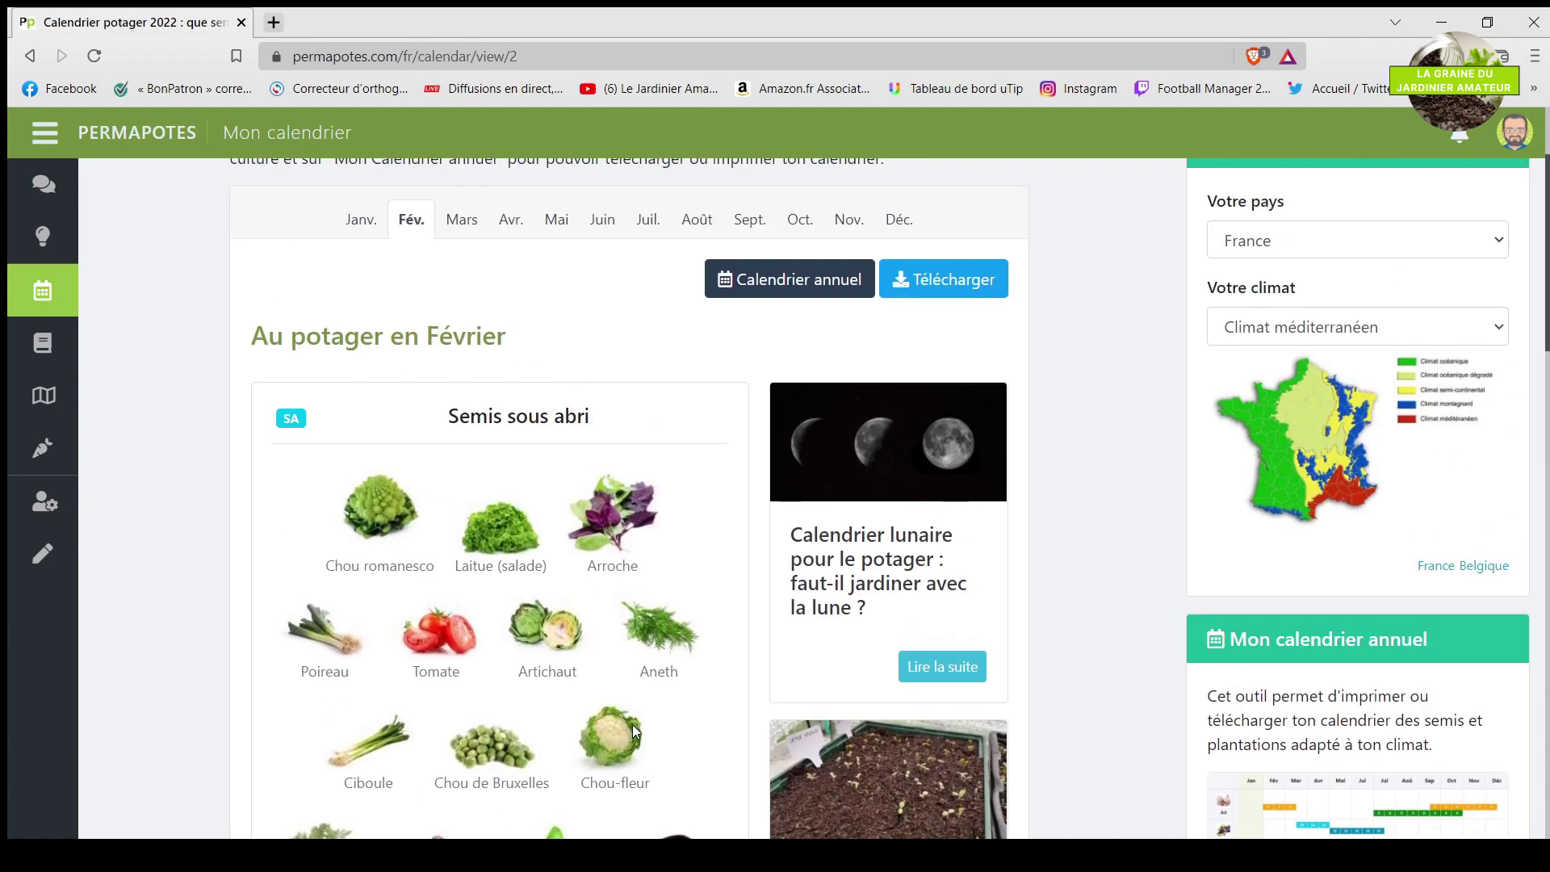
{"action": "scroll", "coordinate": [633, 731], "scroll_direction": "down", "scroll_amount": 4}
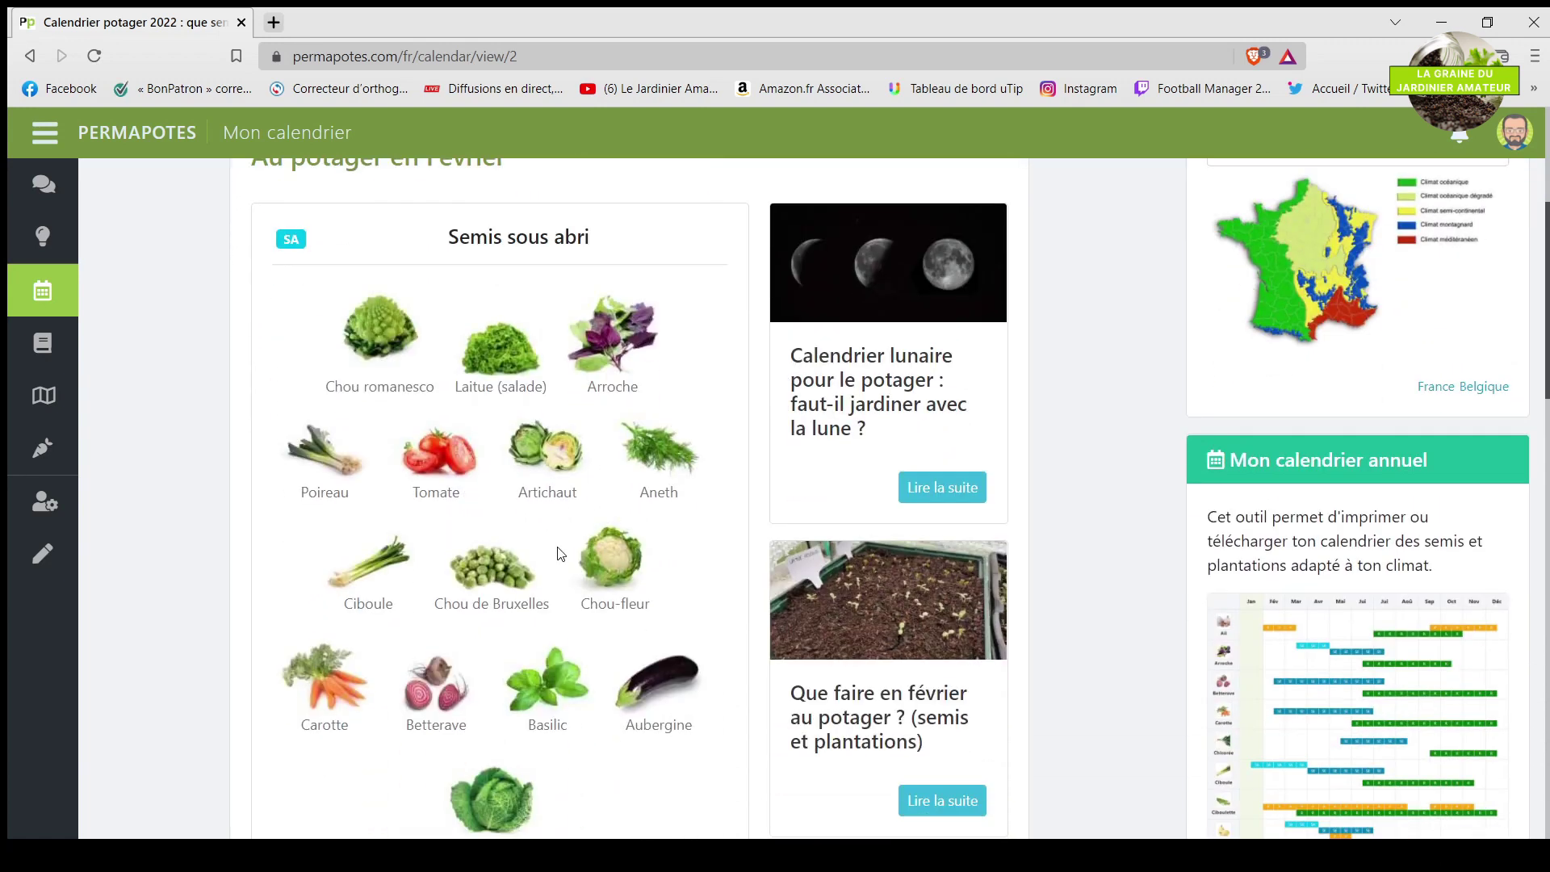
{"action": "scroll", "coordinate": [369, 618], "scroll_direction": "down", "scroll_amount": 3}
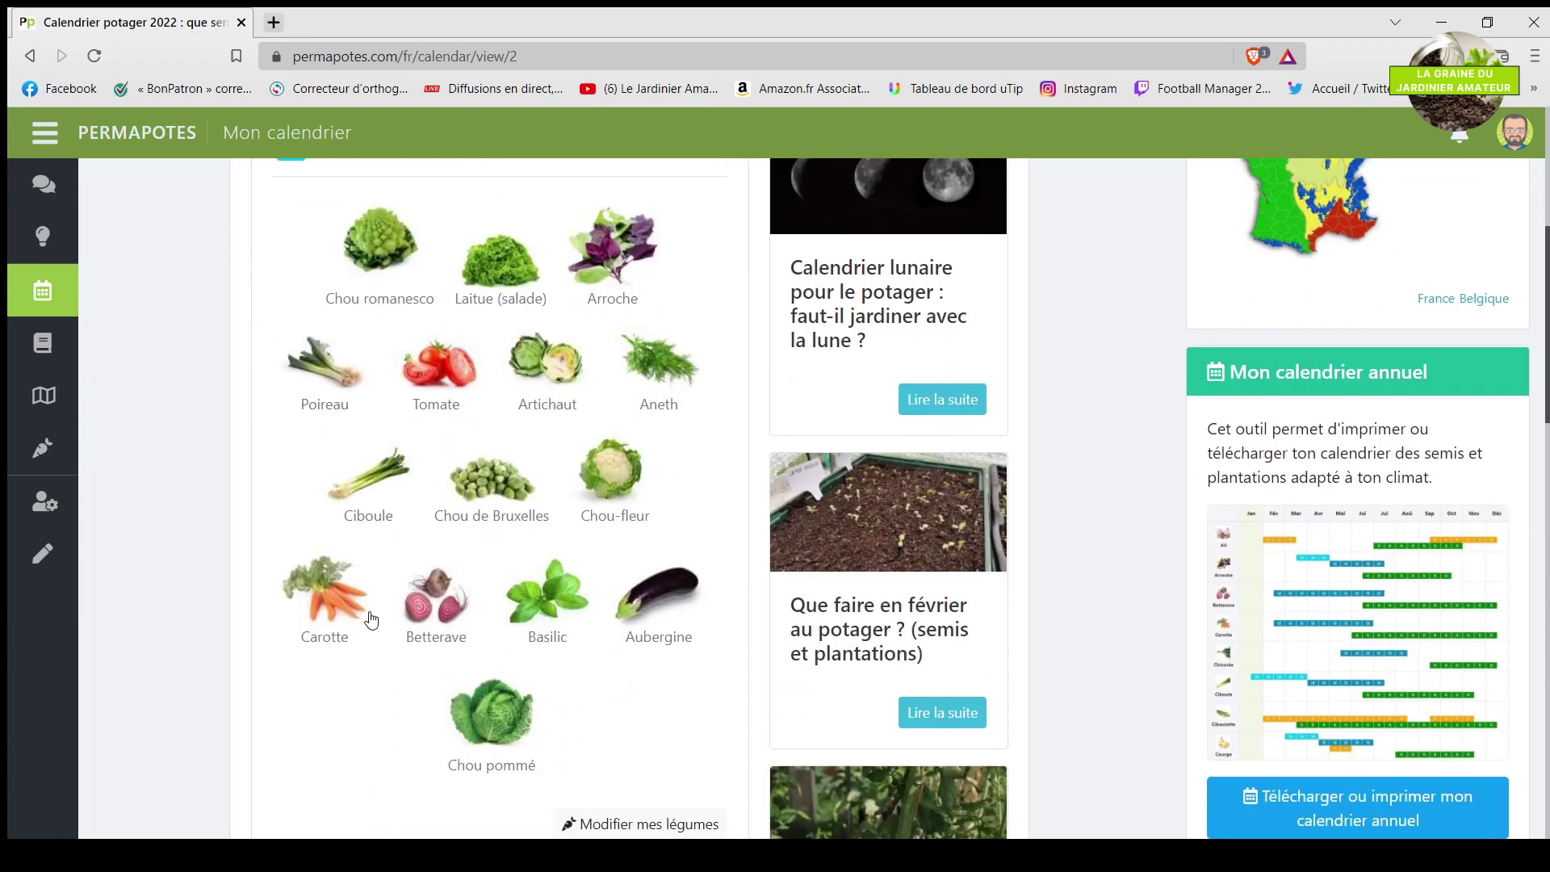
Open the March, April and May calendars in turn and skim the May page down to its Récolte section.
{"action": "scroll", "coordinate": [491, 651], "scroll_direction": "up", "scroll_amount": 3}
{"action": "scroll", "coordinate": [490, 651], "scroll_direction": "up", "scroll_amount": 4}
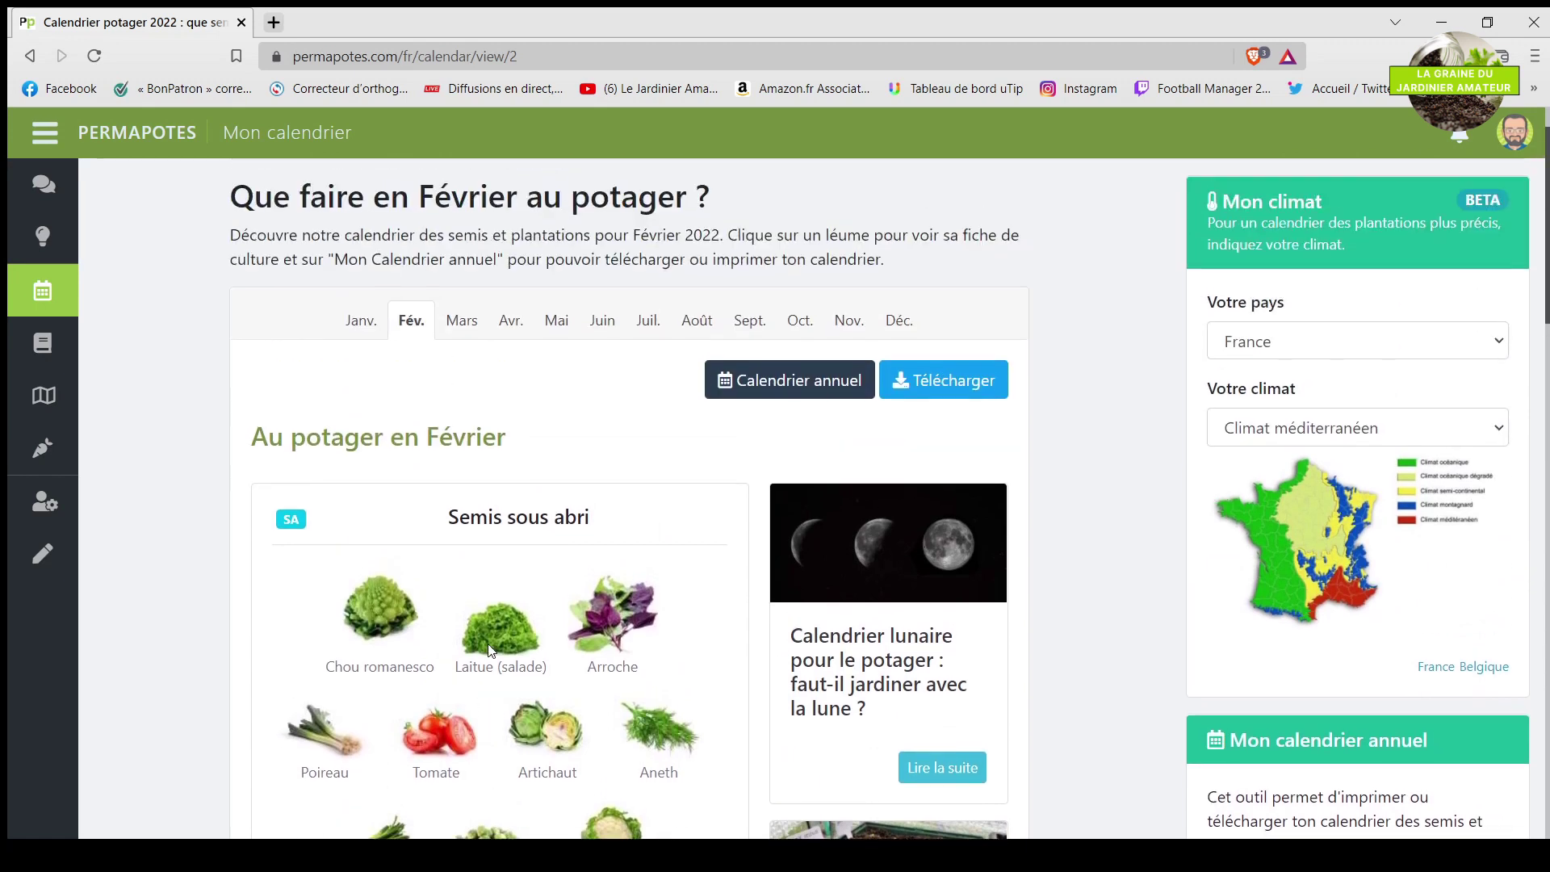
{"action": "scroll", "coordinate": [490, 651], "scroll_direction": "up", "scroll_amount": 1}
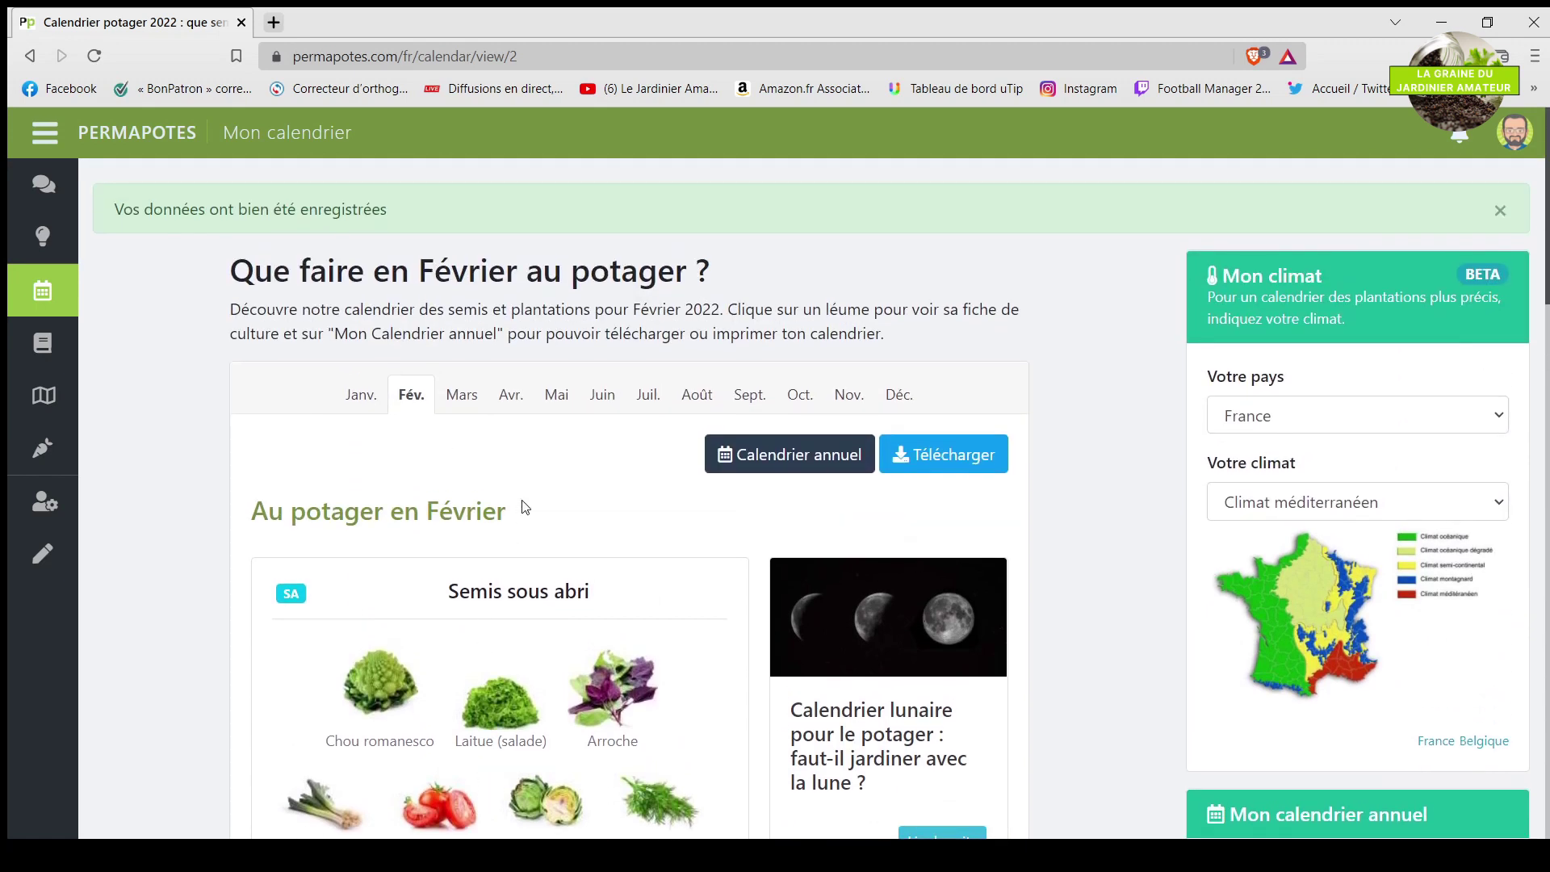
{"action": "left_click", "coordinate": [461, 397]}
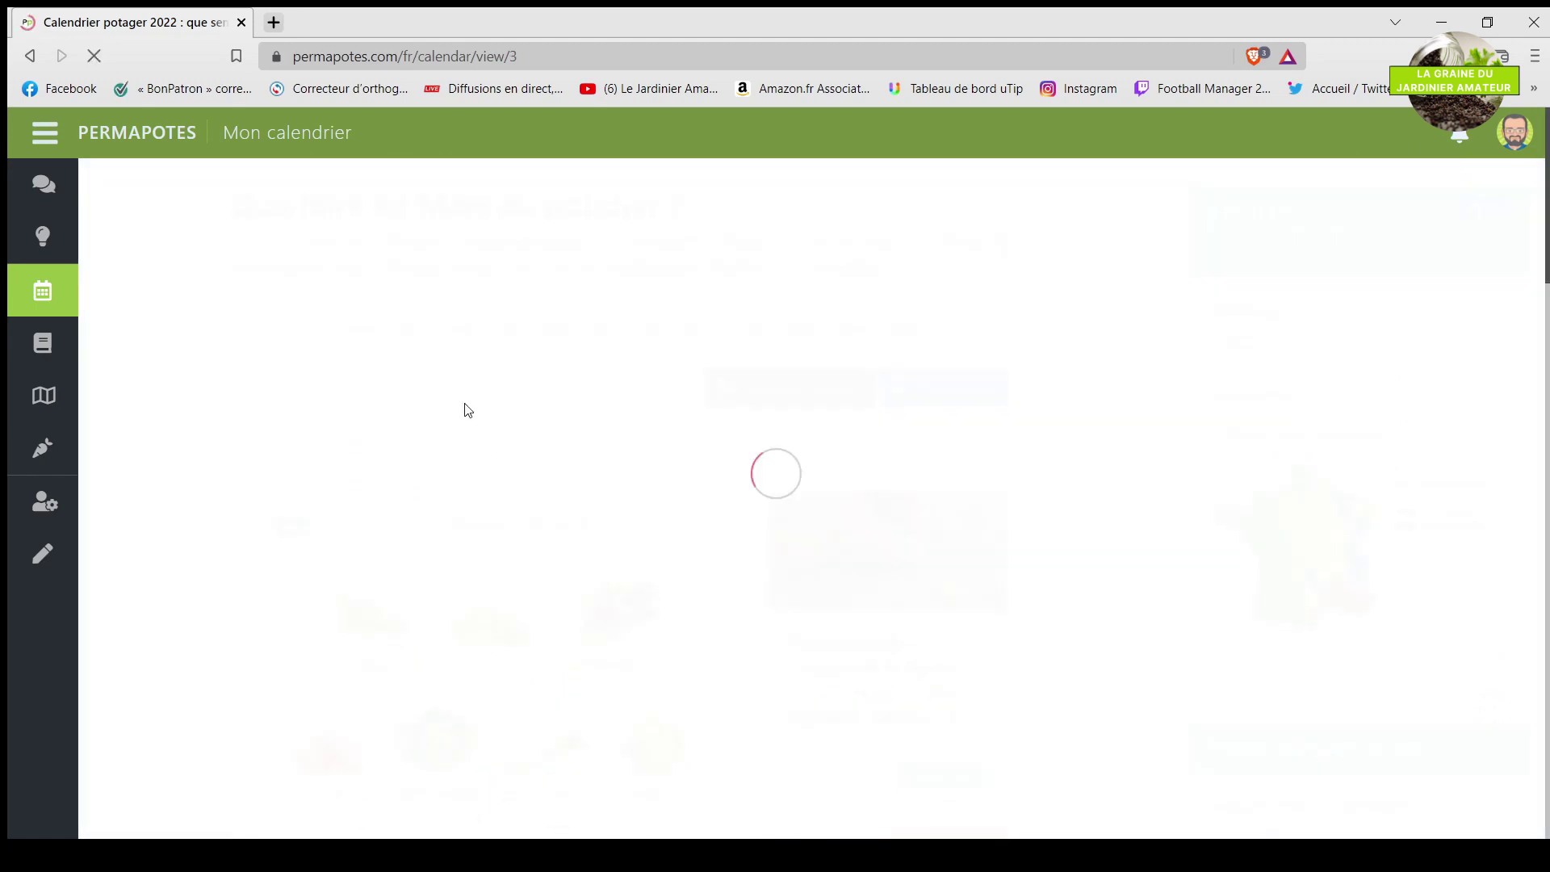
{"action": "left_click", "coordinate": [511, 334]}
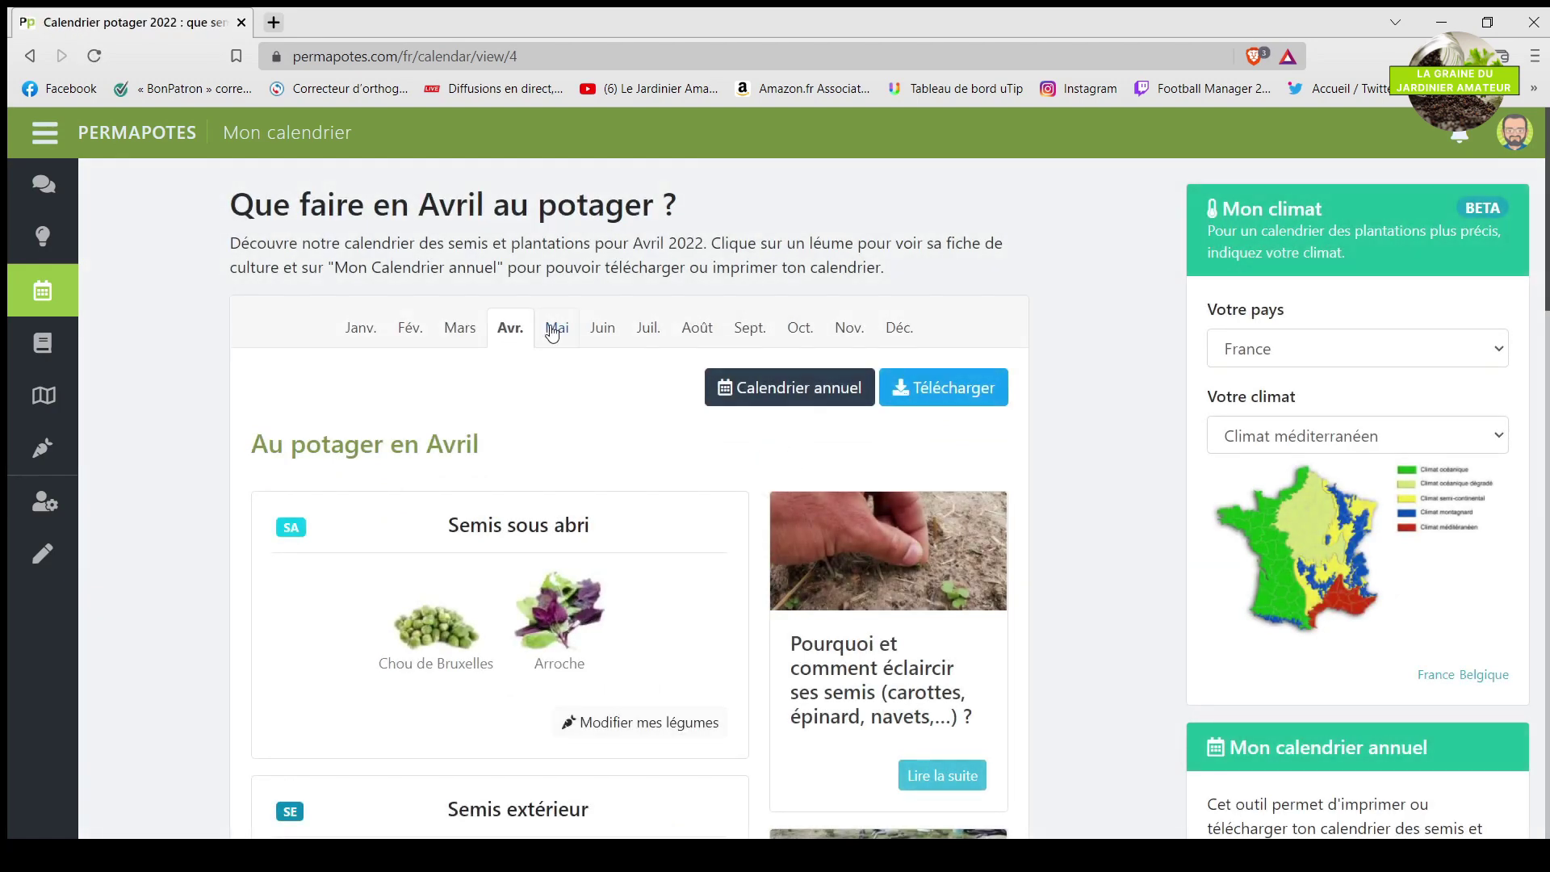
{"action": "left_click", "coordinate": [553, 332]}
{"action": "scroll", "coordinate": [234, 426], "scroll_direction": "down", "scroll_amount": 4}
{"action": "scroll", "coordinate": [512, 436], "scroll_direction": "down", "scroll_amount": 19}
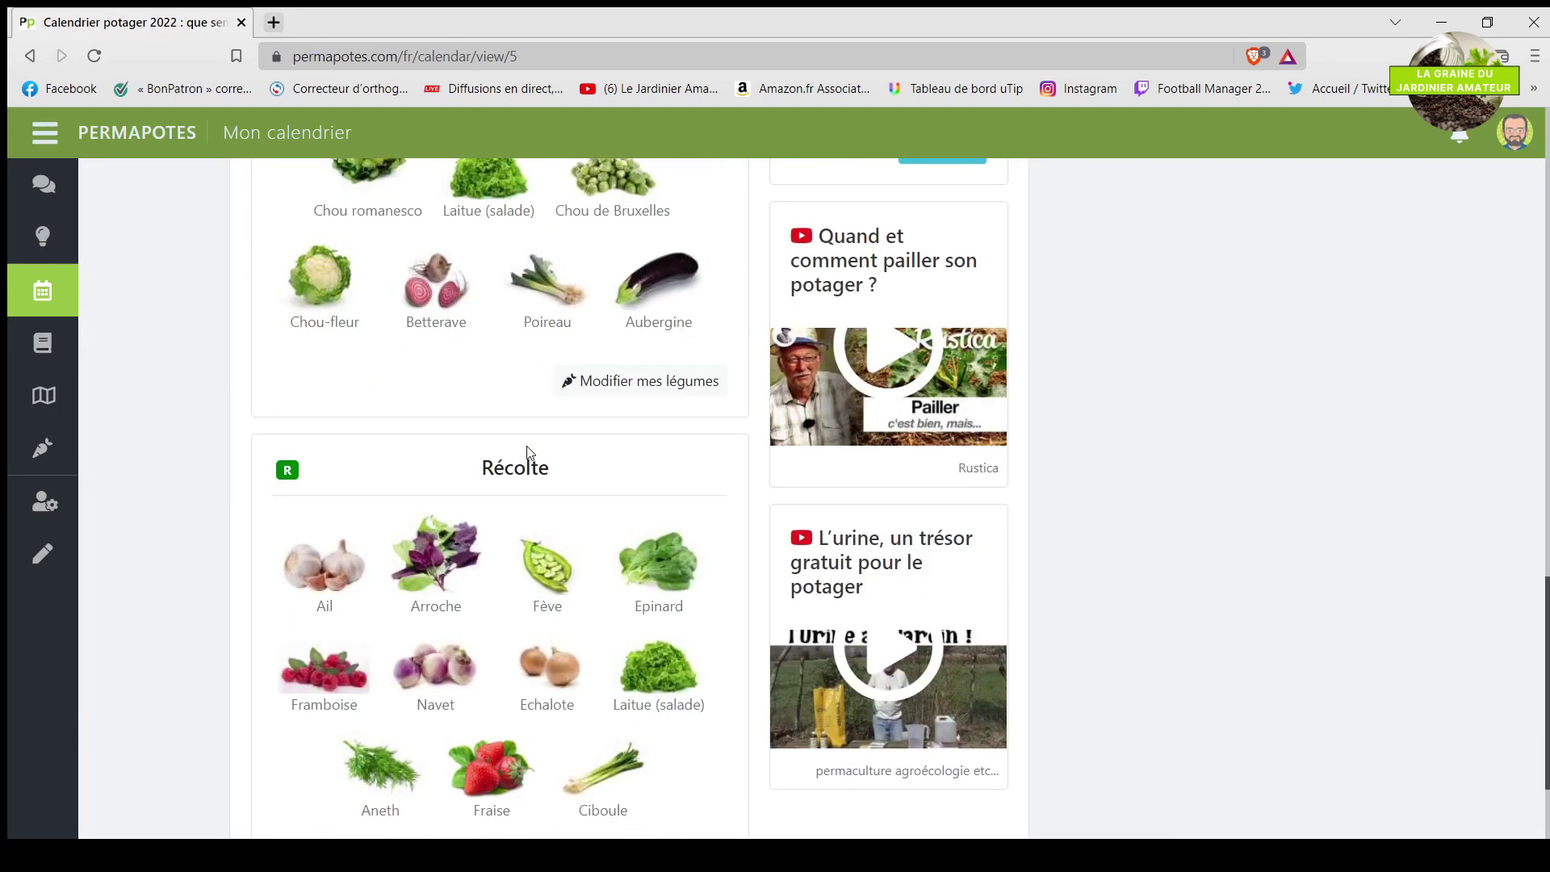
{"action": "scroll", "coordinate": [529, 452], "scroll_direction": "up", "scroll_amount": 8}
{"action": "scroll", "coordinate": [530, 459], "scroll_direction": "up", "scroll_amount": 10}
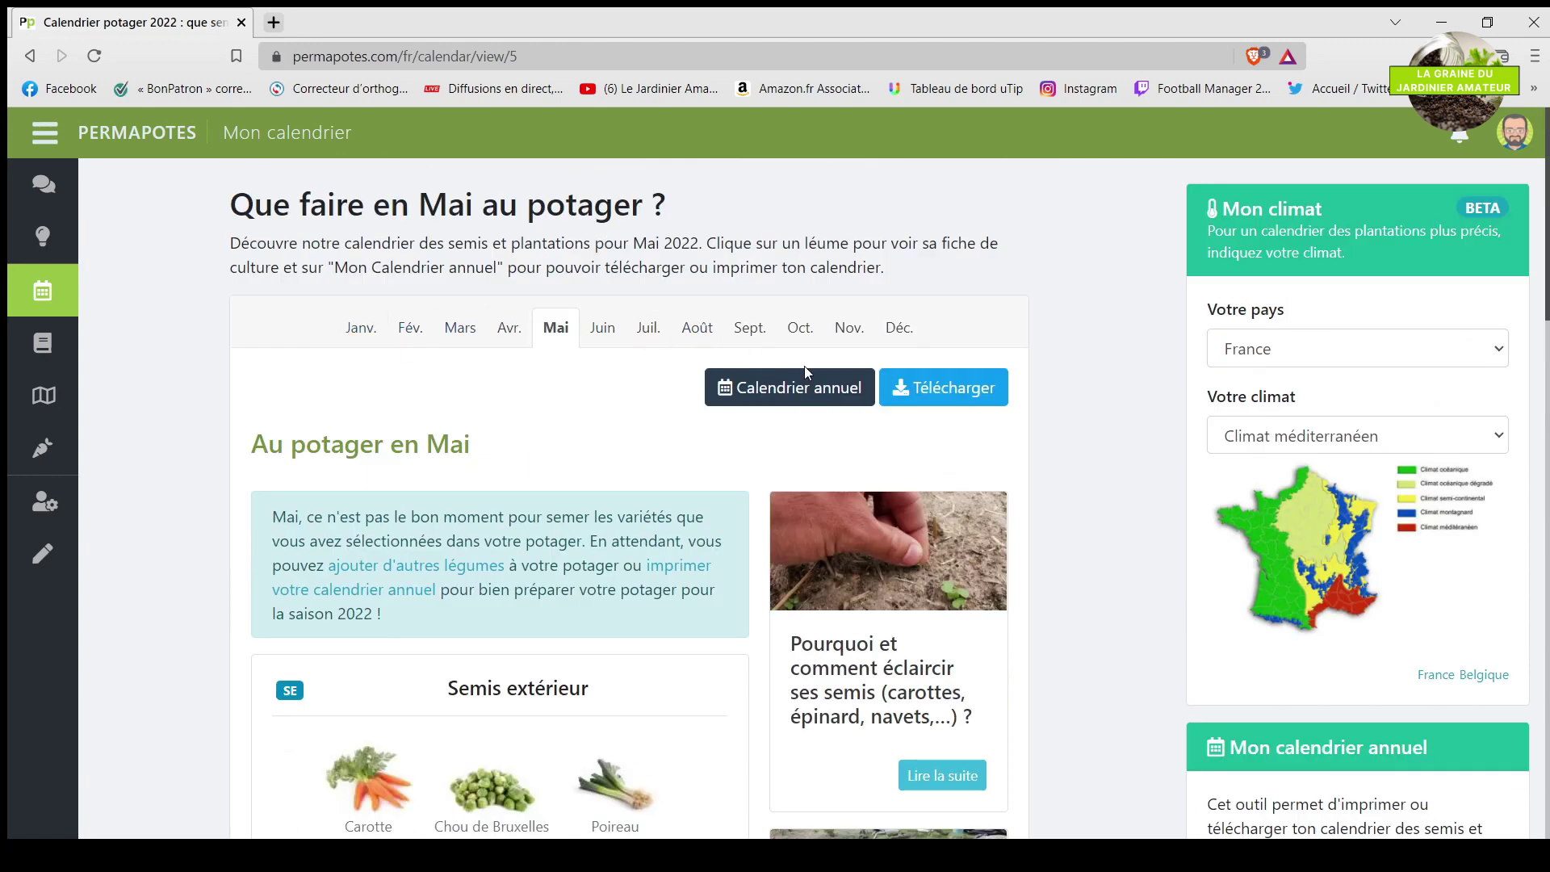
Open the annual sowing and planting calendar and review every vegetable's row down to the legend.
{"action": "left_click", "coordinate": [774, 397]}
{"action": "scroll", "coordinate": [450, 395], "scroll_direction": "down", "scroll_amount": 4}
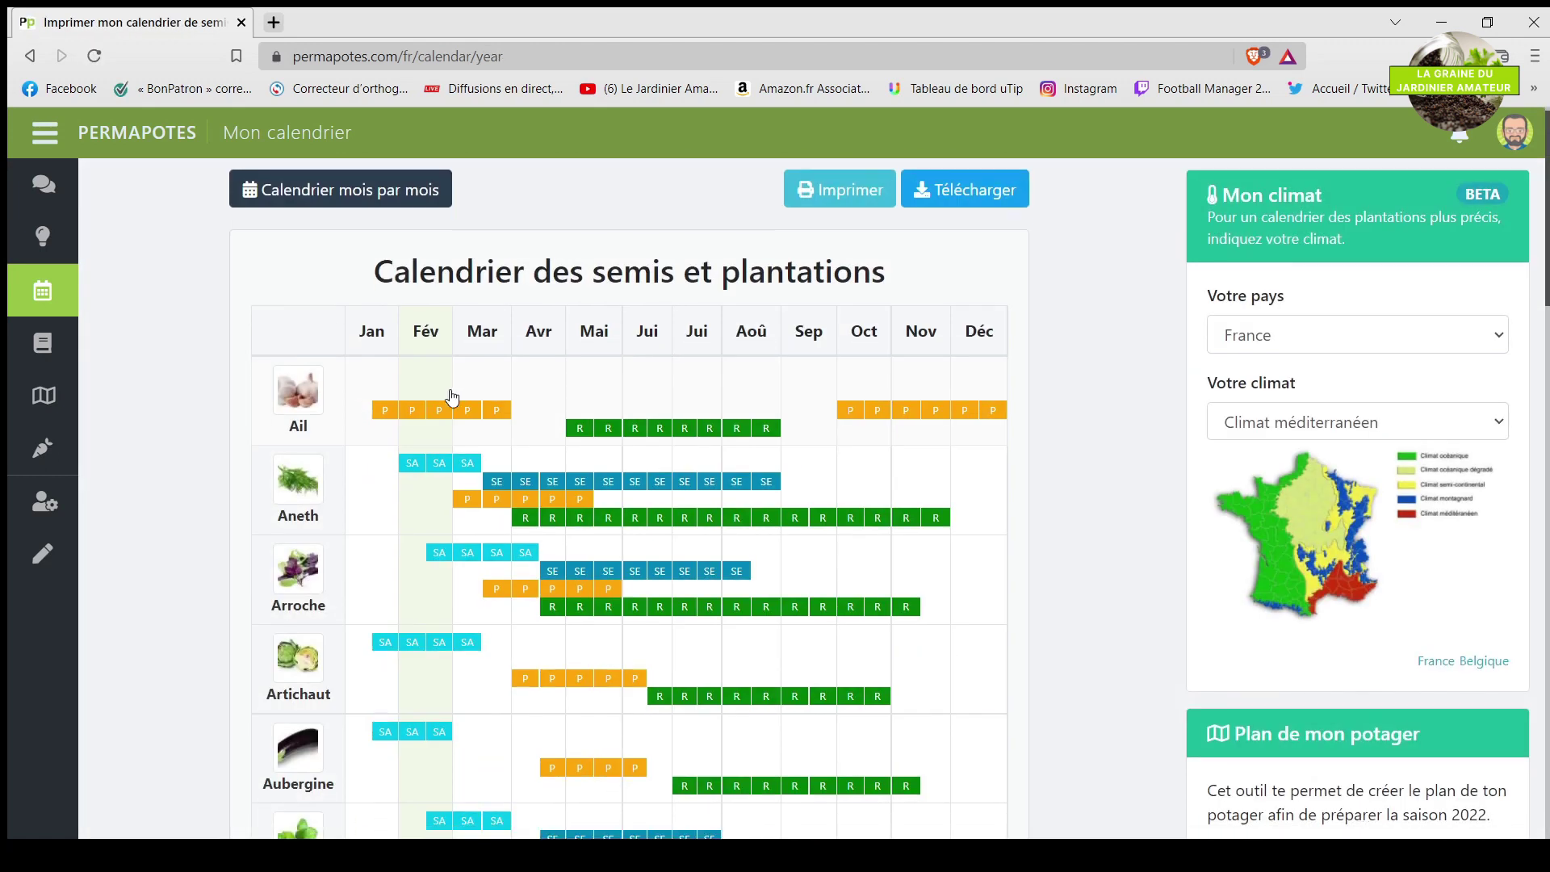
{"action": "scroll", "coordinate": [337, 347], "scroll_direction": "up", "scroll_amount": 3}
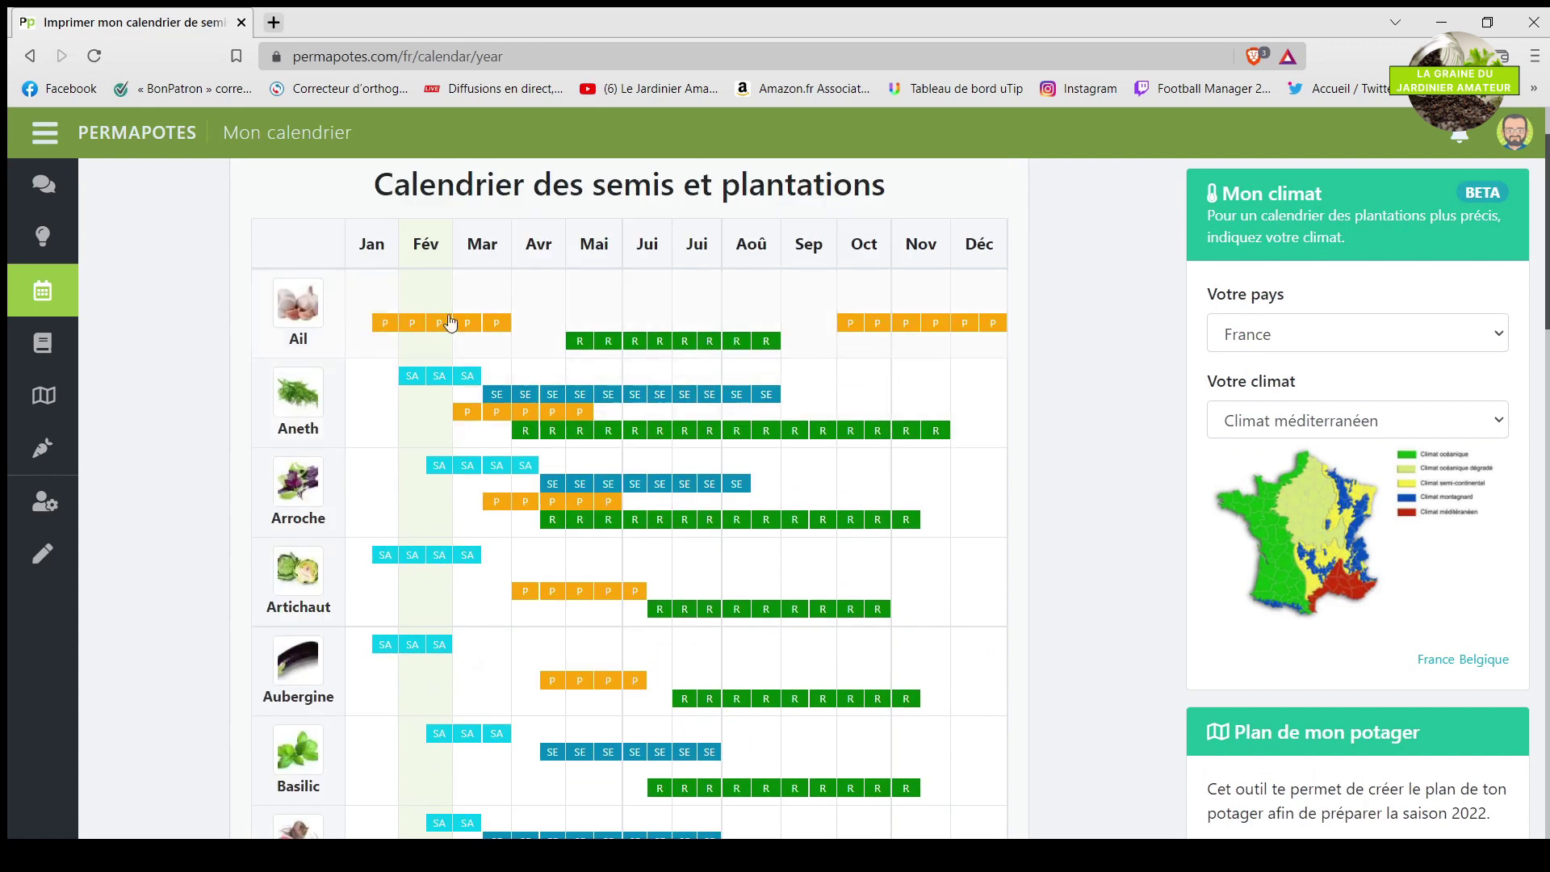
{"action": "scroll", "coordinate": [280, 292], "scroll_direction": "down", "scroll_amount": 12}
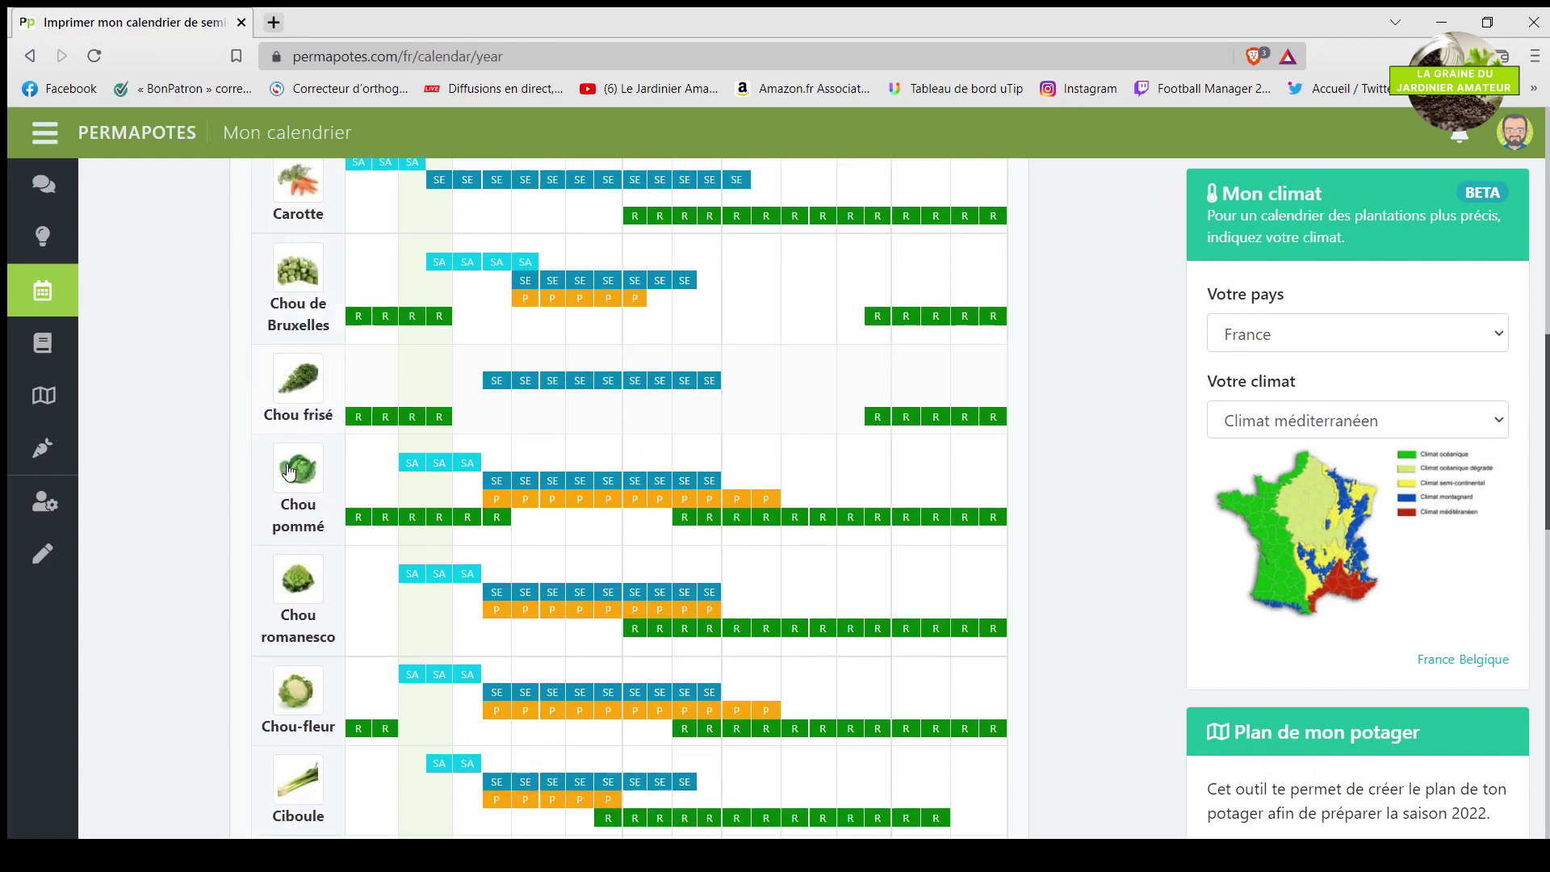
{"action": "scroll", "coordinate": [289, 474], "scroll_direction": "down", "scroll_amount": 8}
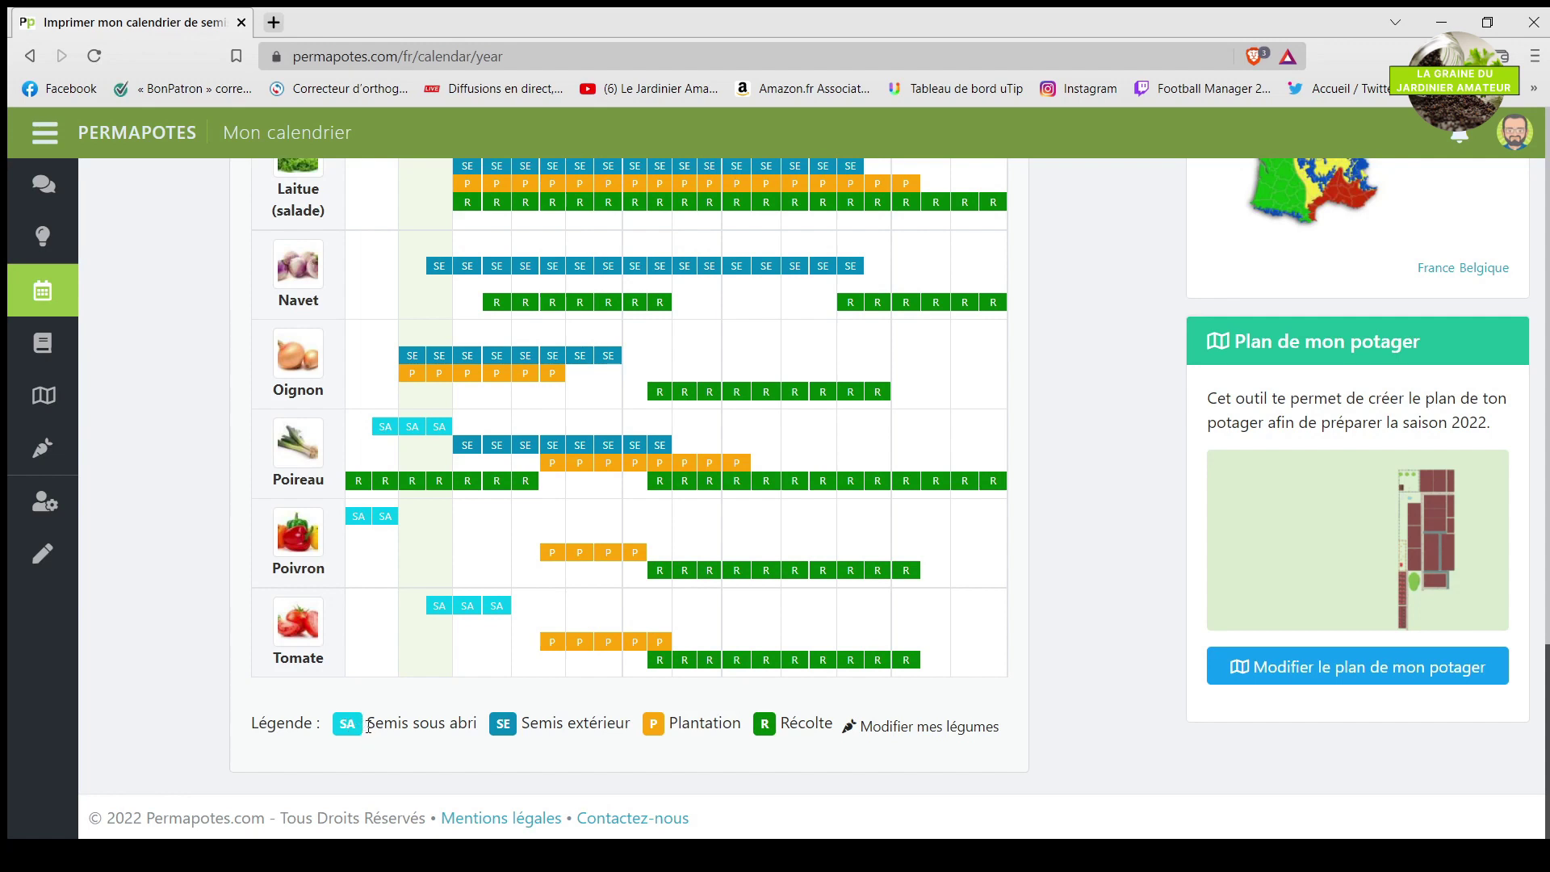
{"action": "scroll", "coordinate": [484, 731], "scroll_direction": "up", "scroll_amount": 20}
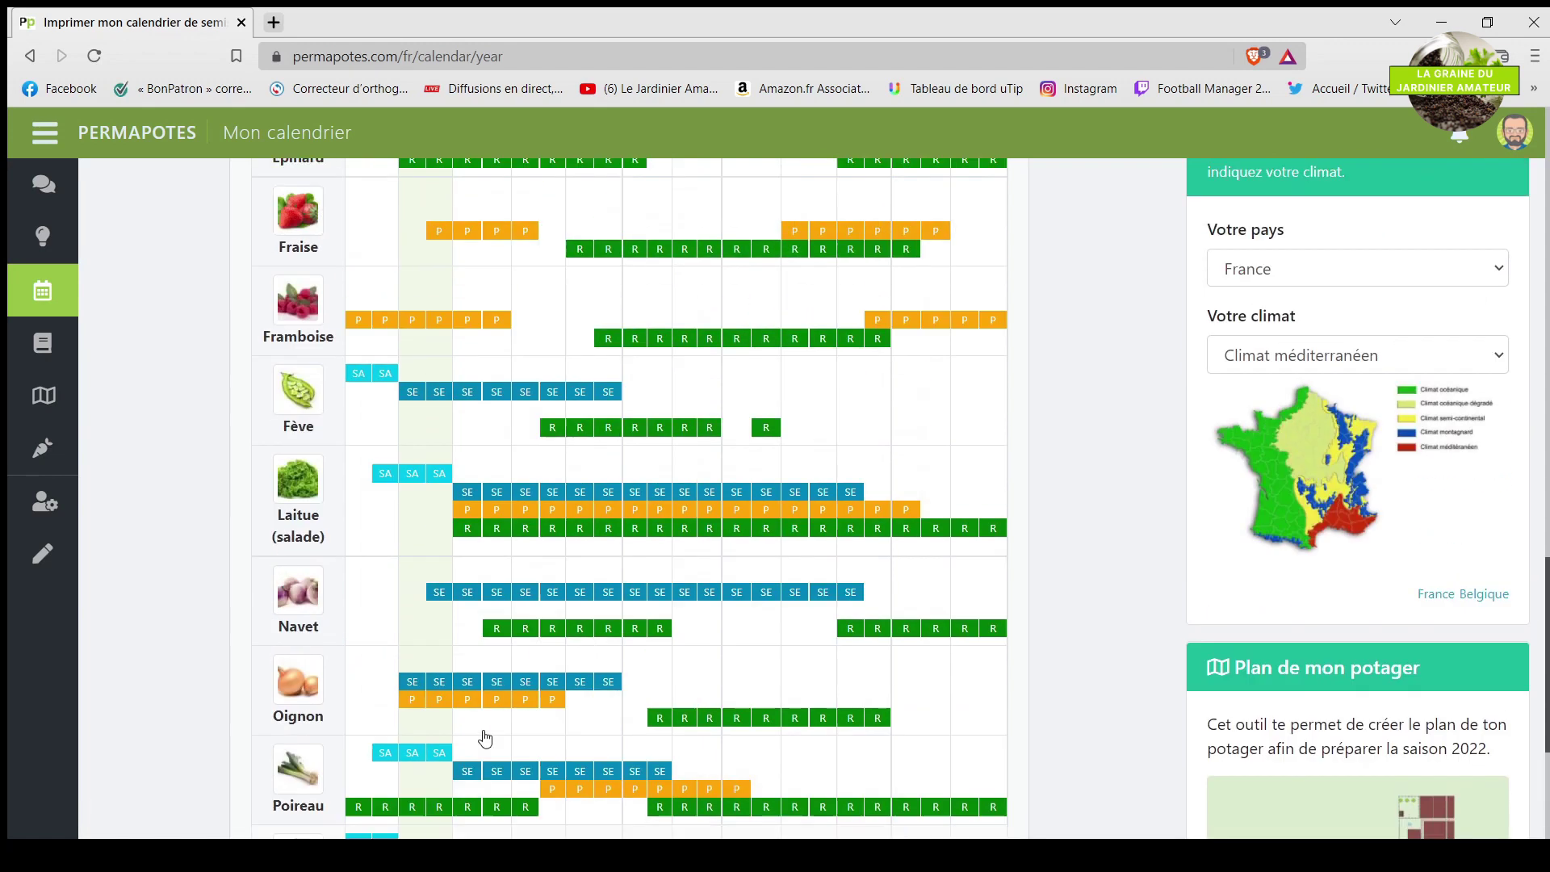
{"action": "scroll", "coordinate": [485, 736], "scroll_direction": "up", "scroll_amount": 3}
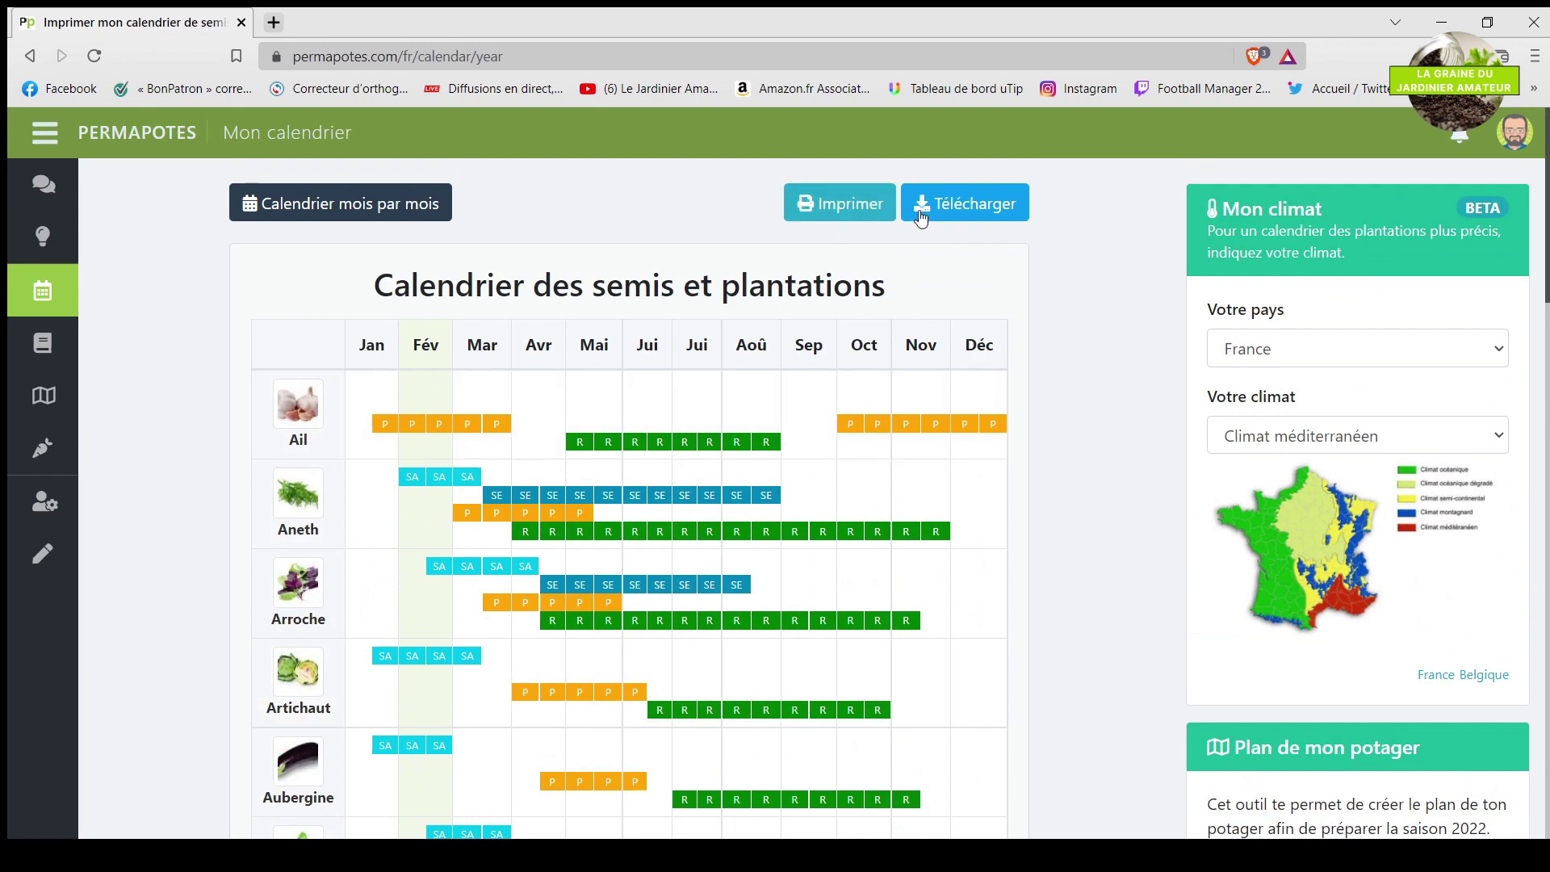
Open the calendar download page and review the Fichier PDF, Fichier Excel and Fichier agenda options.
{"action": "left_click", "coordinate": [970, 206]}
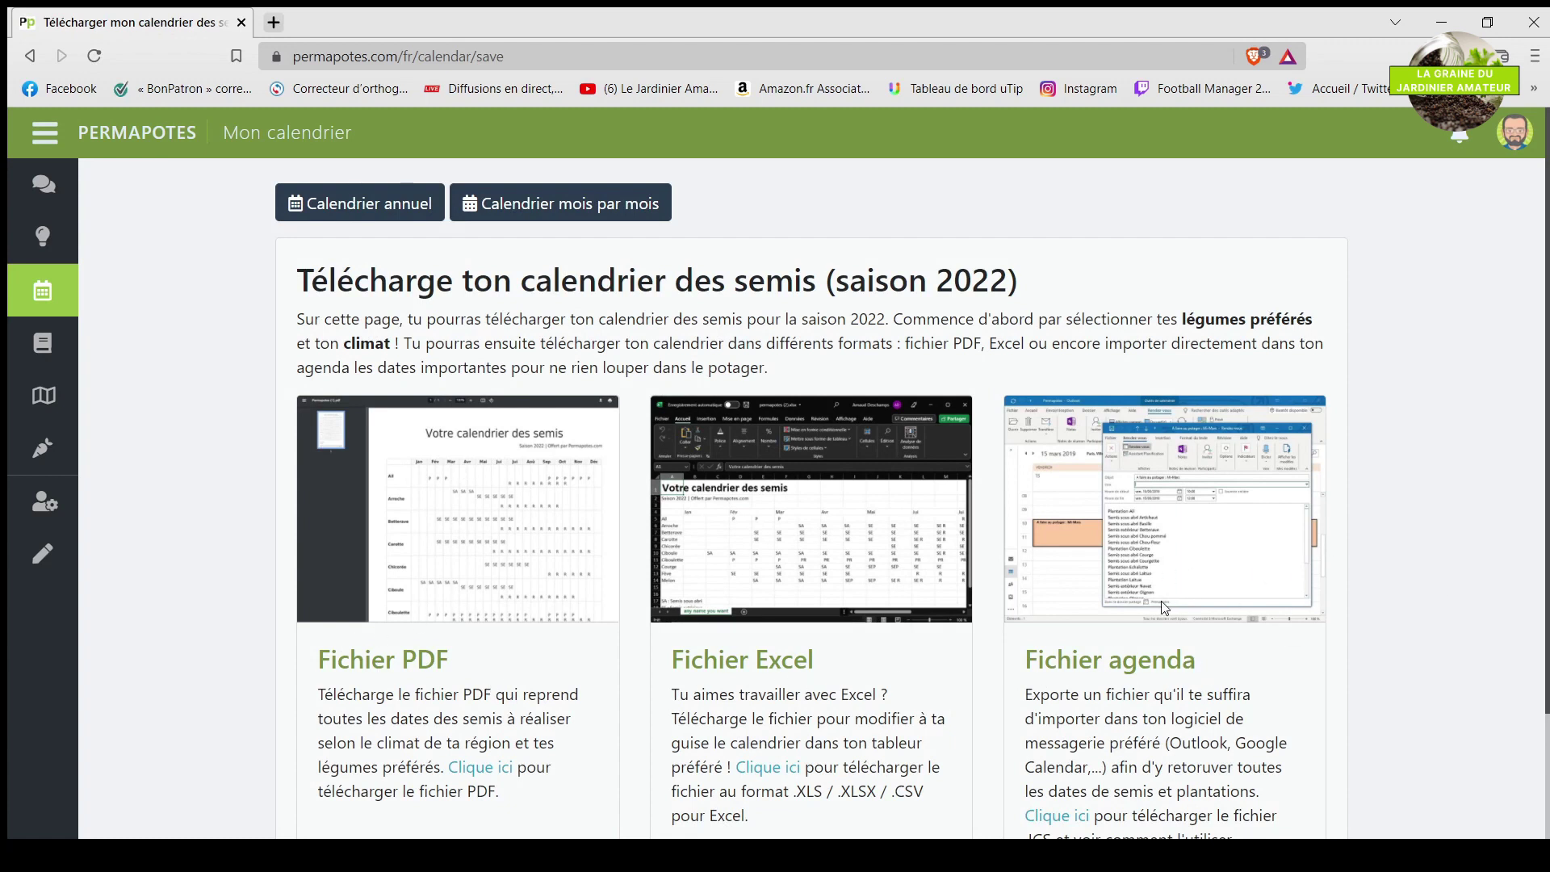
{"action": "scroll", "coordinate": [1165, 586], "scroll_direction": "down", "scroll_amount": 1}
{"action": "scroll", "coordinate": [1163, 542], "scroll_direction": "up", "scroll_amount": 1}
{"action": "scroll", "coordinate": [121, 292], "scroll_direction": "down", "scroll_amount": 1}
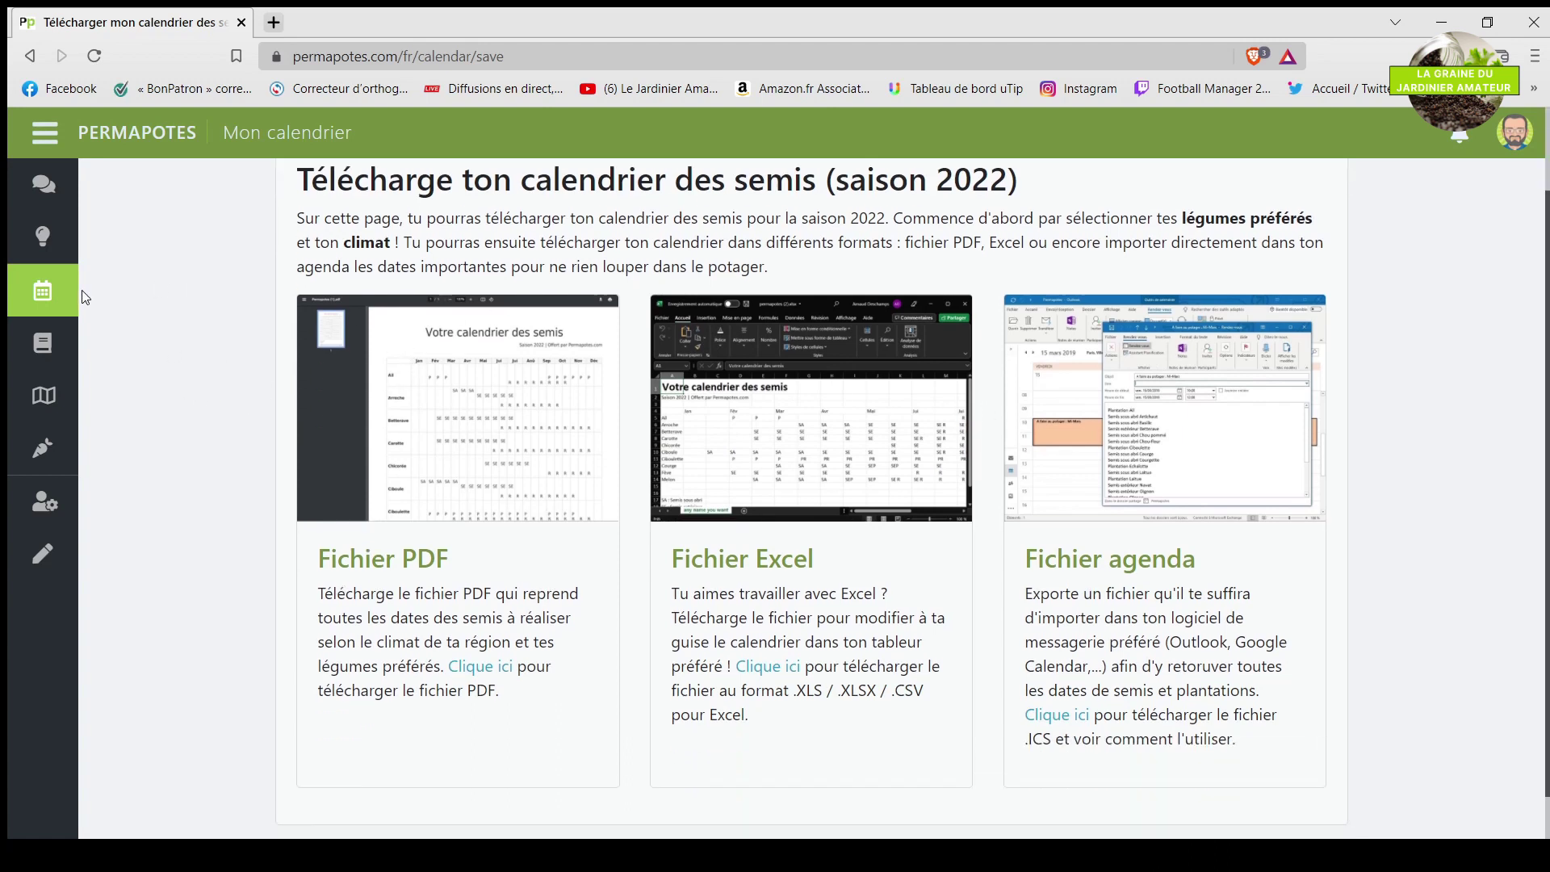
{"action": "scroll", "coordinate": [94, 322], "scroll_direction": "up", "scroll_amount": 1}
Return to the annual calendar and switch between the annual and month-by-month views, ending on February.
{"action": "left_click", "coordinate": [391, 196]}
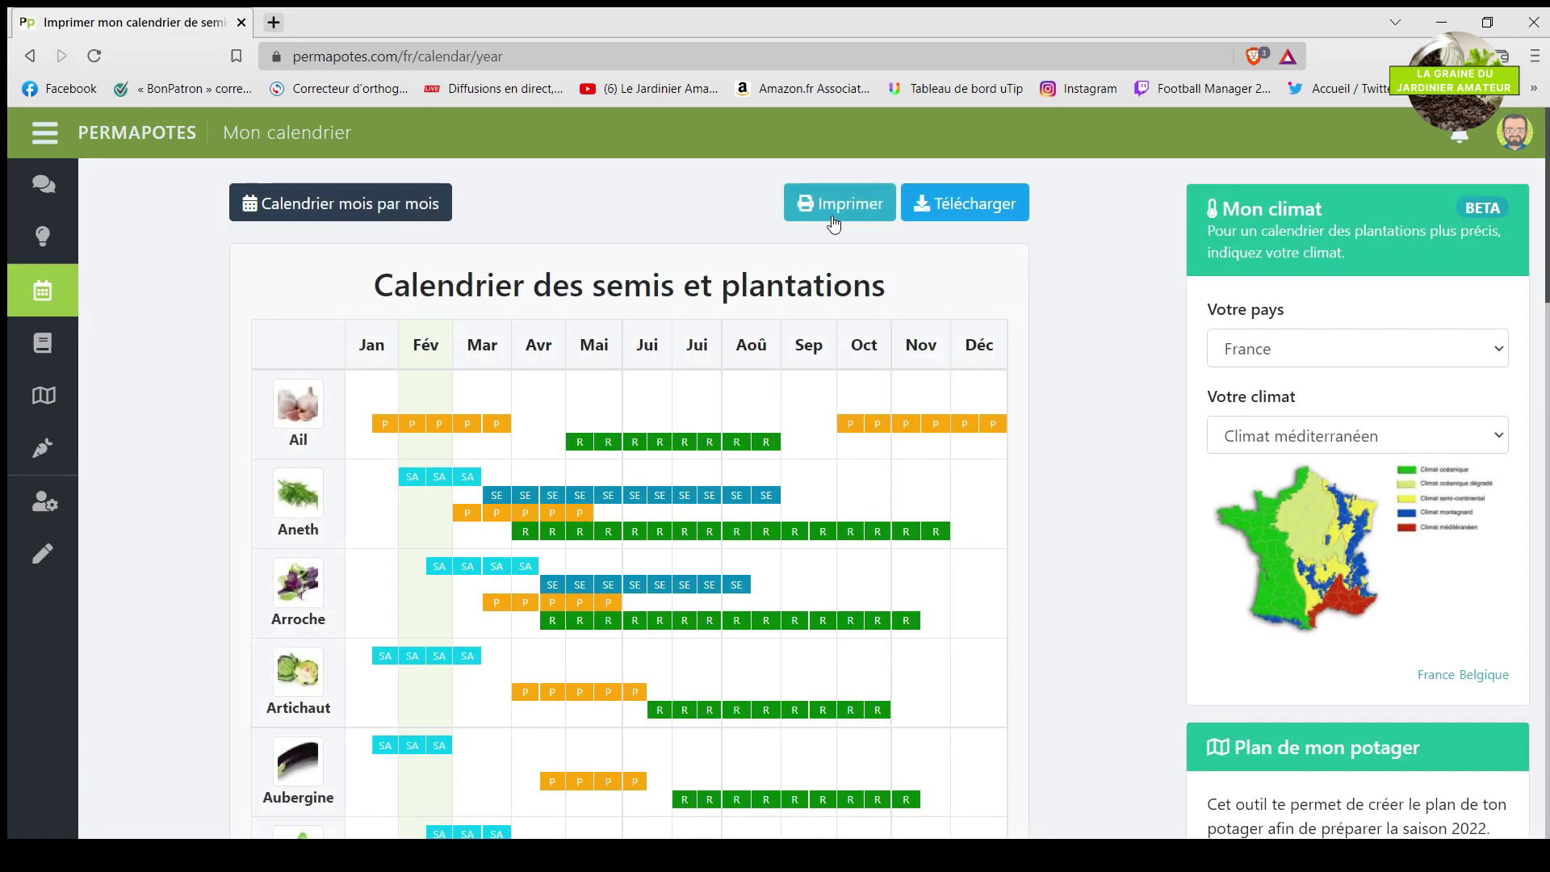
{"action": "left_click", "coordinate": [427, 204]}
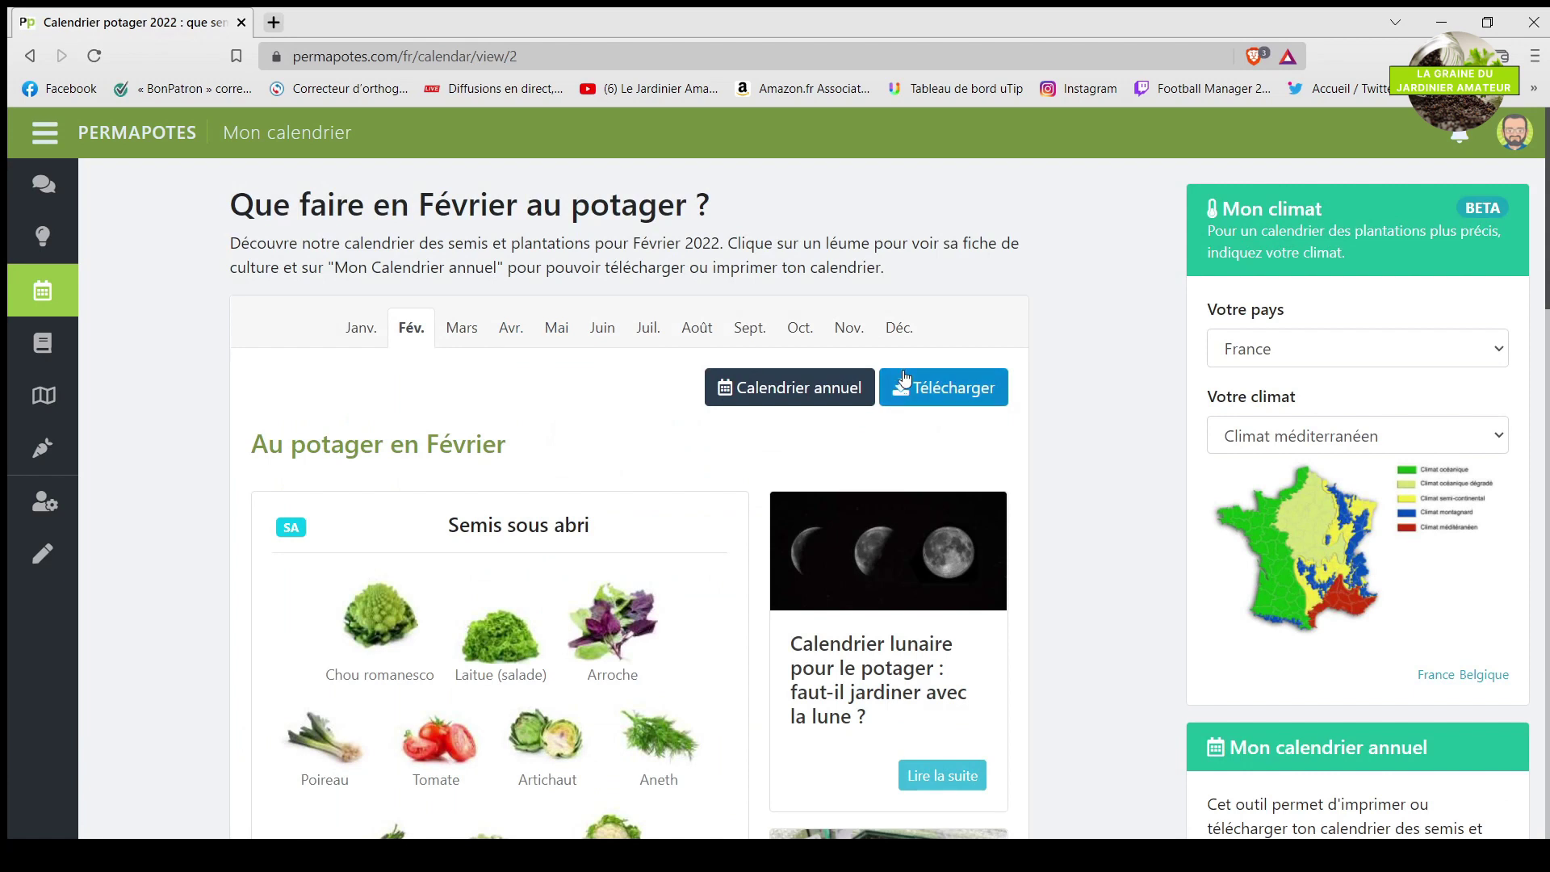
{"action": "left_click", "coordinate": [731, 382]}
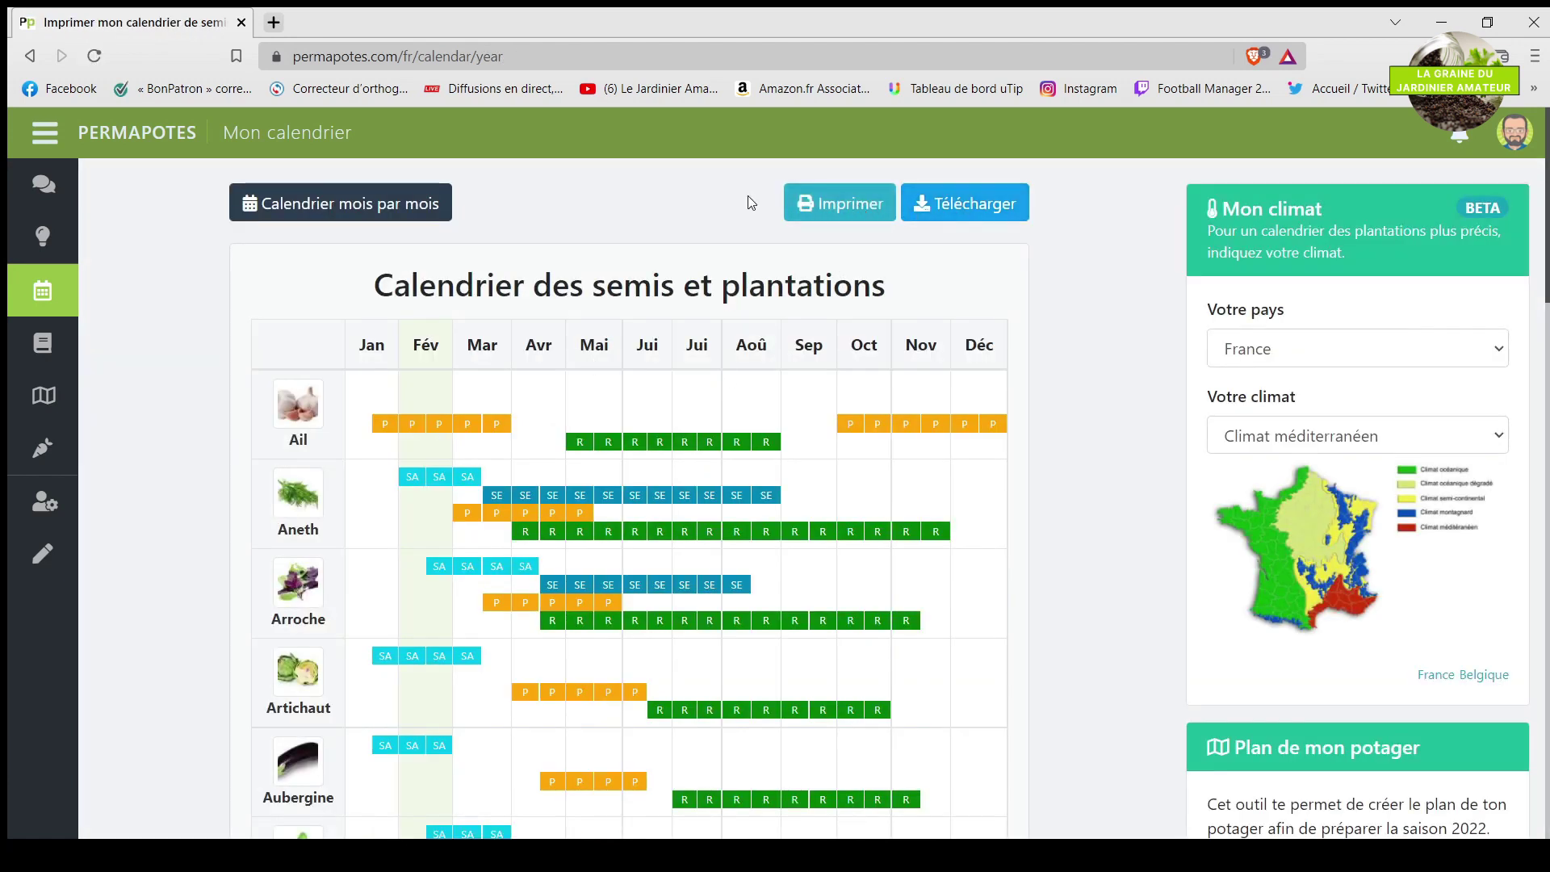
{"action": "left_click", "coordinate": [412, 208]}
{"action": "scroll", "coordinate": [807, 389], "scroll_direction": "down", "scroll_amount": 2}
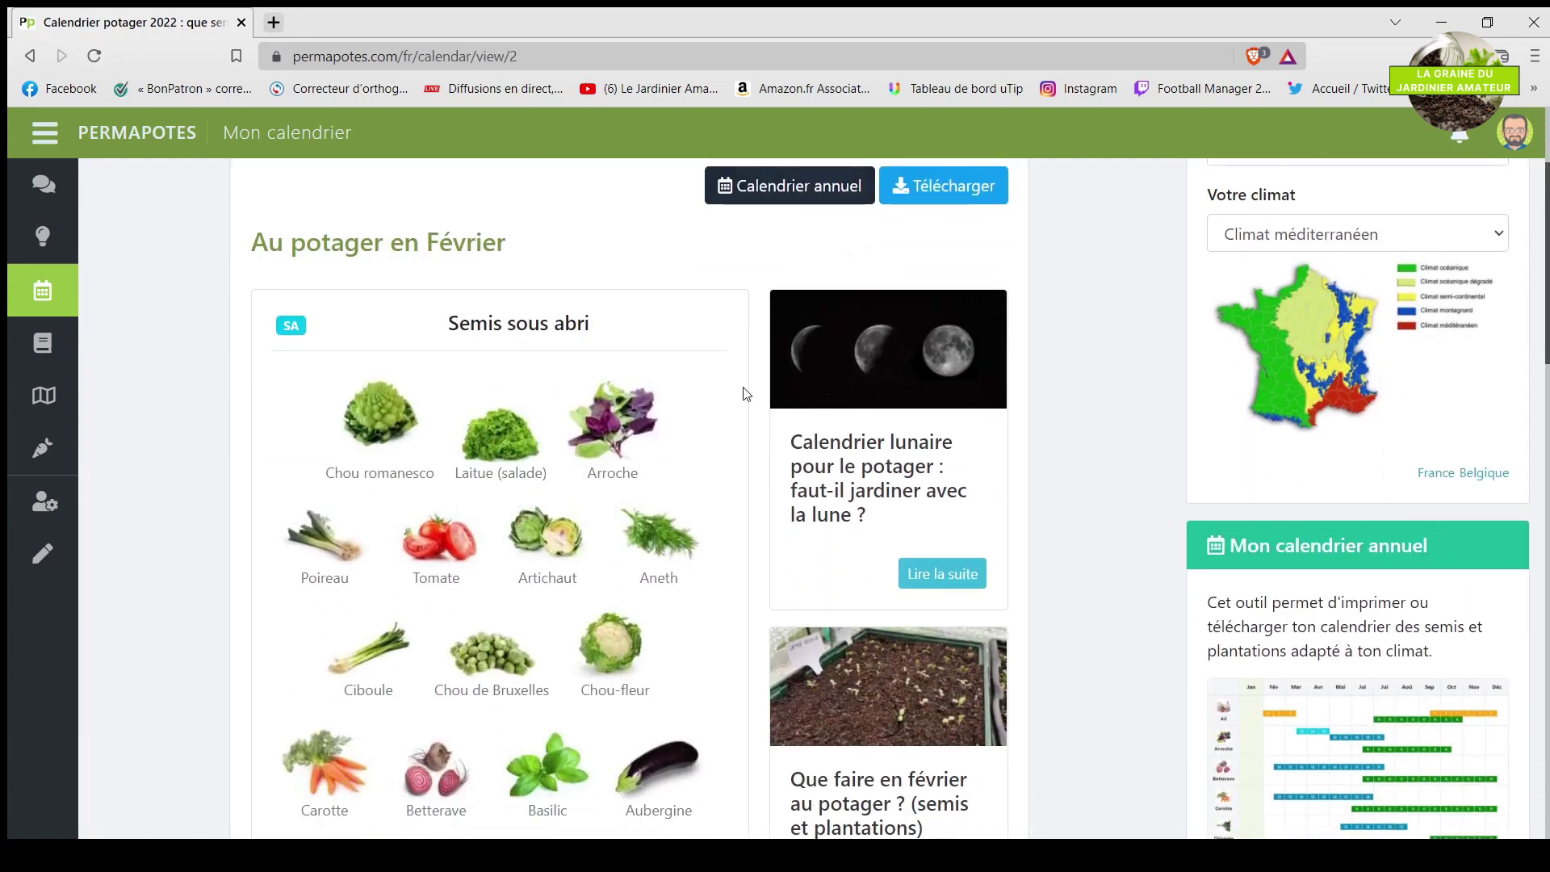
{"action": "scroll", "coordinate": [645, 372], "scroll_direction": "up", "scroll_amount": 1}
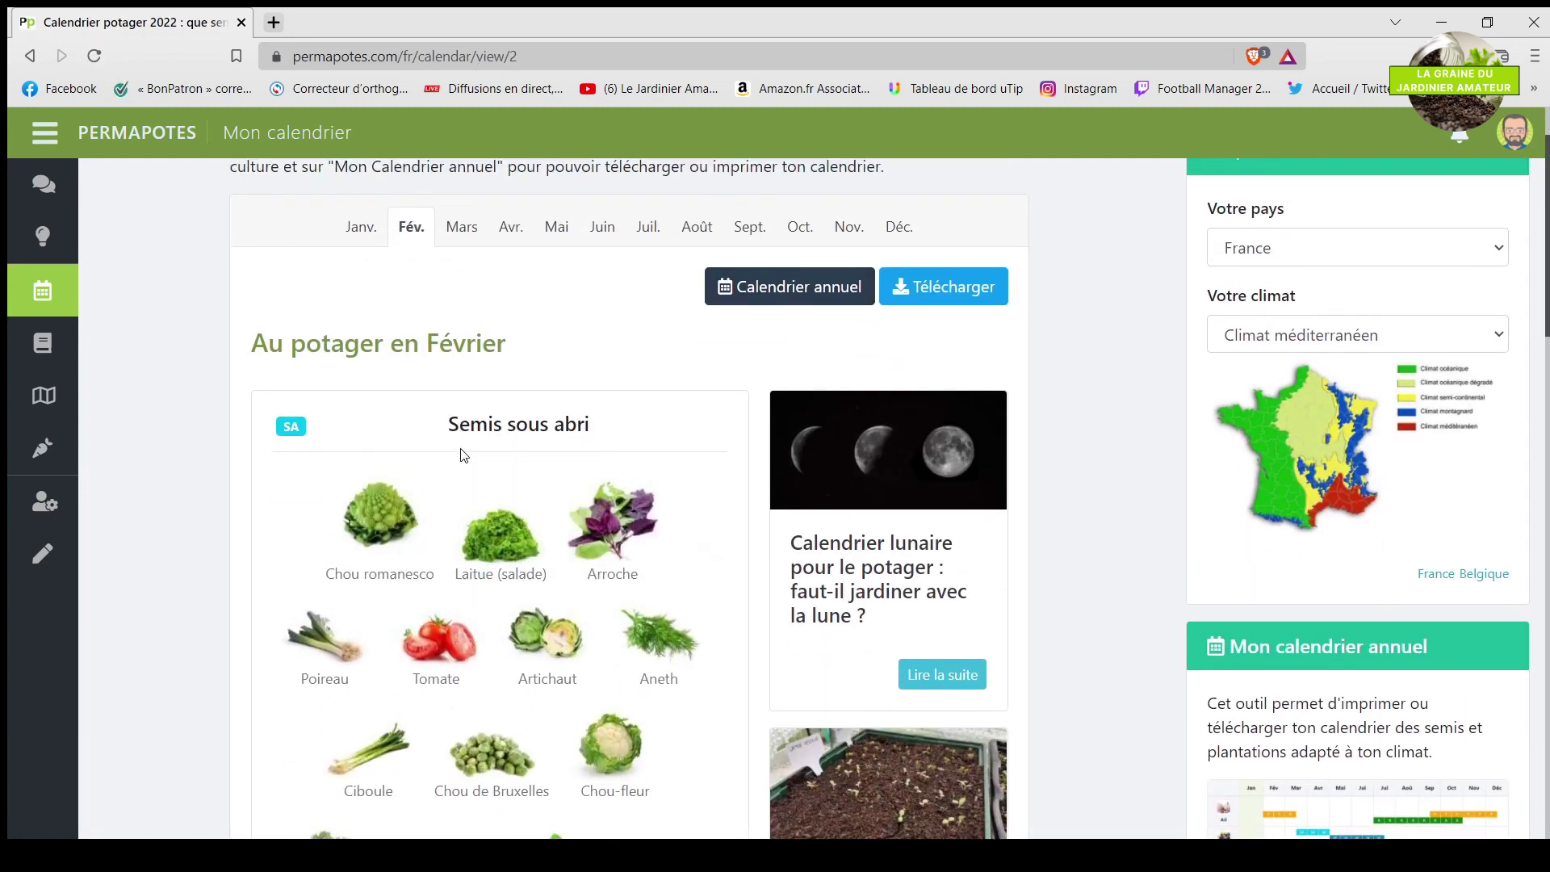
Open the March calendar and skim through its sections.
{"action": "left_click", "coordinate": [461, 225]}
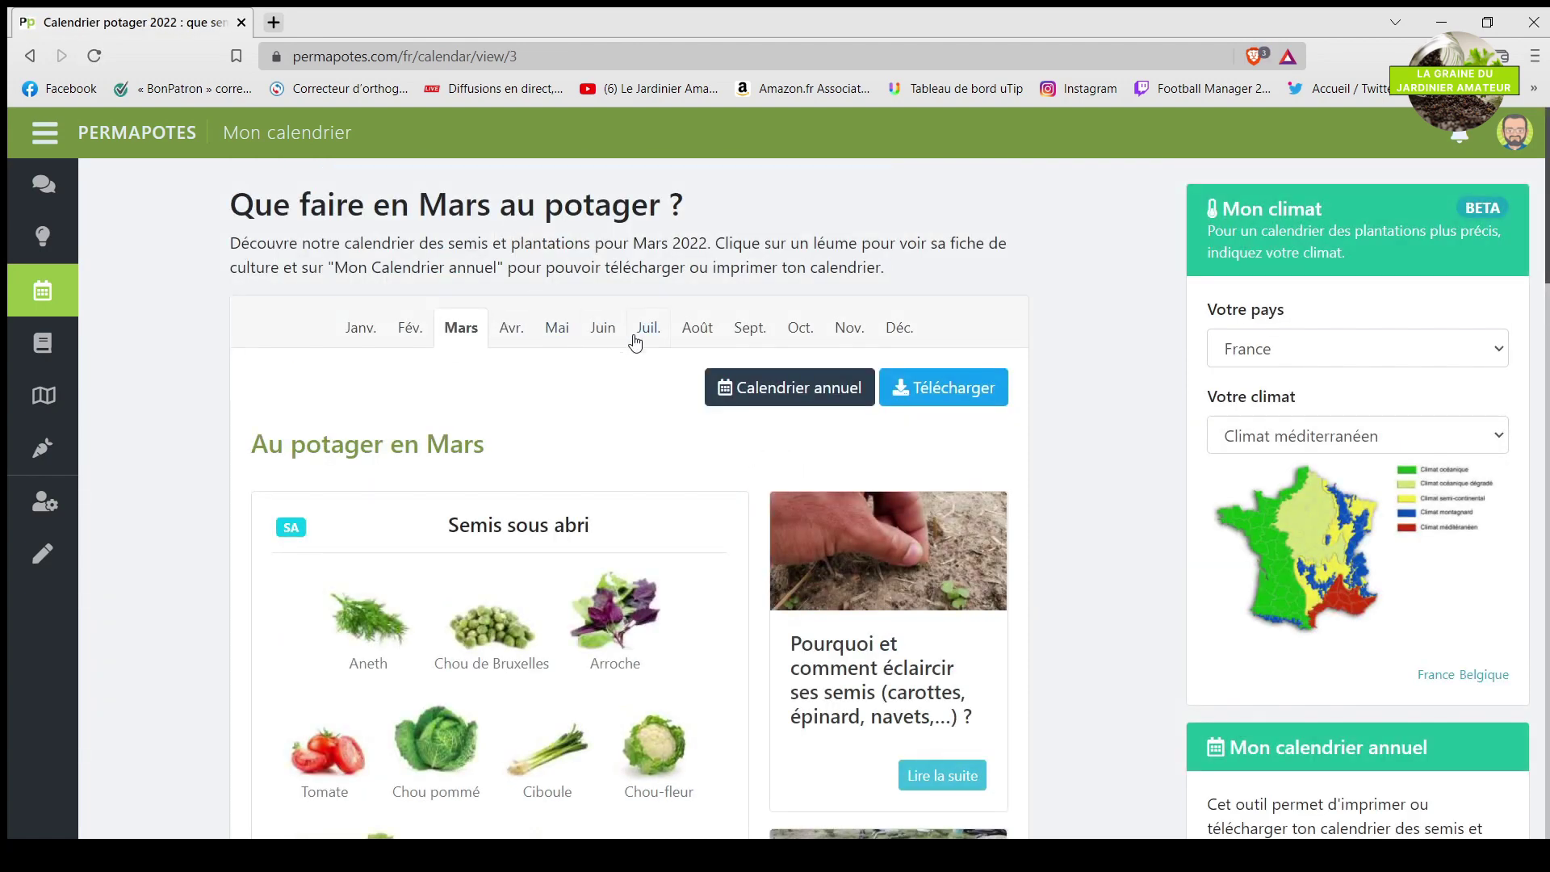
{"action": "scroll", "coordinate": [636, 343], "scroll_direction": "down", "scroll_amount": 10}
{"action": "scroll", "coordinate": [635, 343], "scroll_direction": "down", "scroll_amount": 6}
{"action": "scroll", "coordinate": [635, 343], "scroll_direction": "up", "scroll_amount": 15}
Preview the annual calendar's printout from the first to the last page, and close the print preview without printing.
{"action": "left_click", "coordinate": [802, 386]}
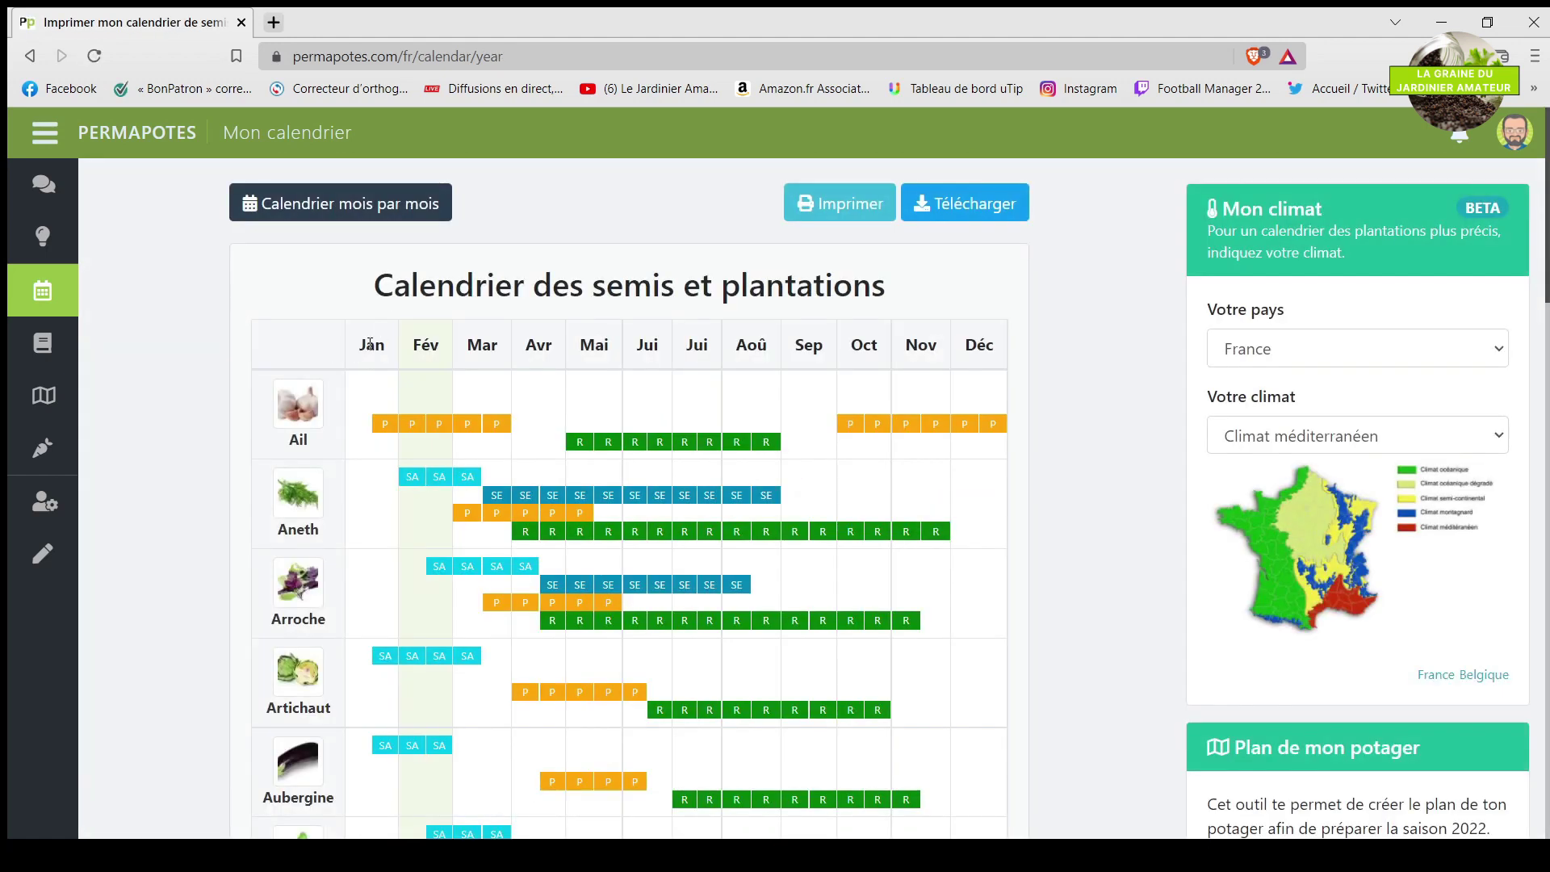
{"action": "scroll", "coordinate": [912, 372], "scroll_direction": "down", "scroll_amount": 5}
{"action": "scroll", "coordinate": [1001, 385], "scroll_direction": "up", "scroll_amount": 6}
{"action": "left_click", "coordinate": [836, 212]}
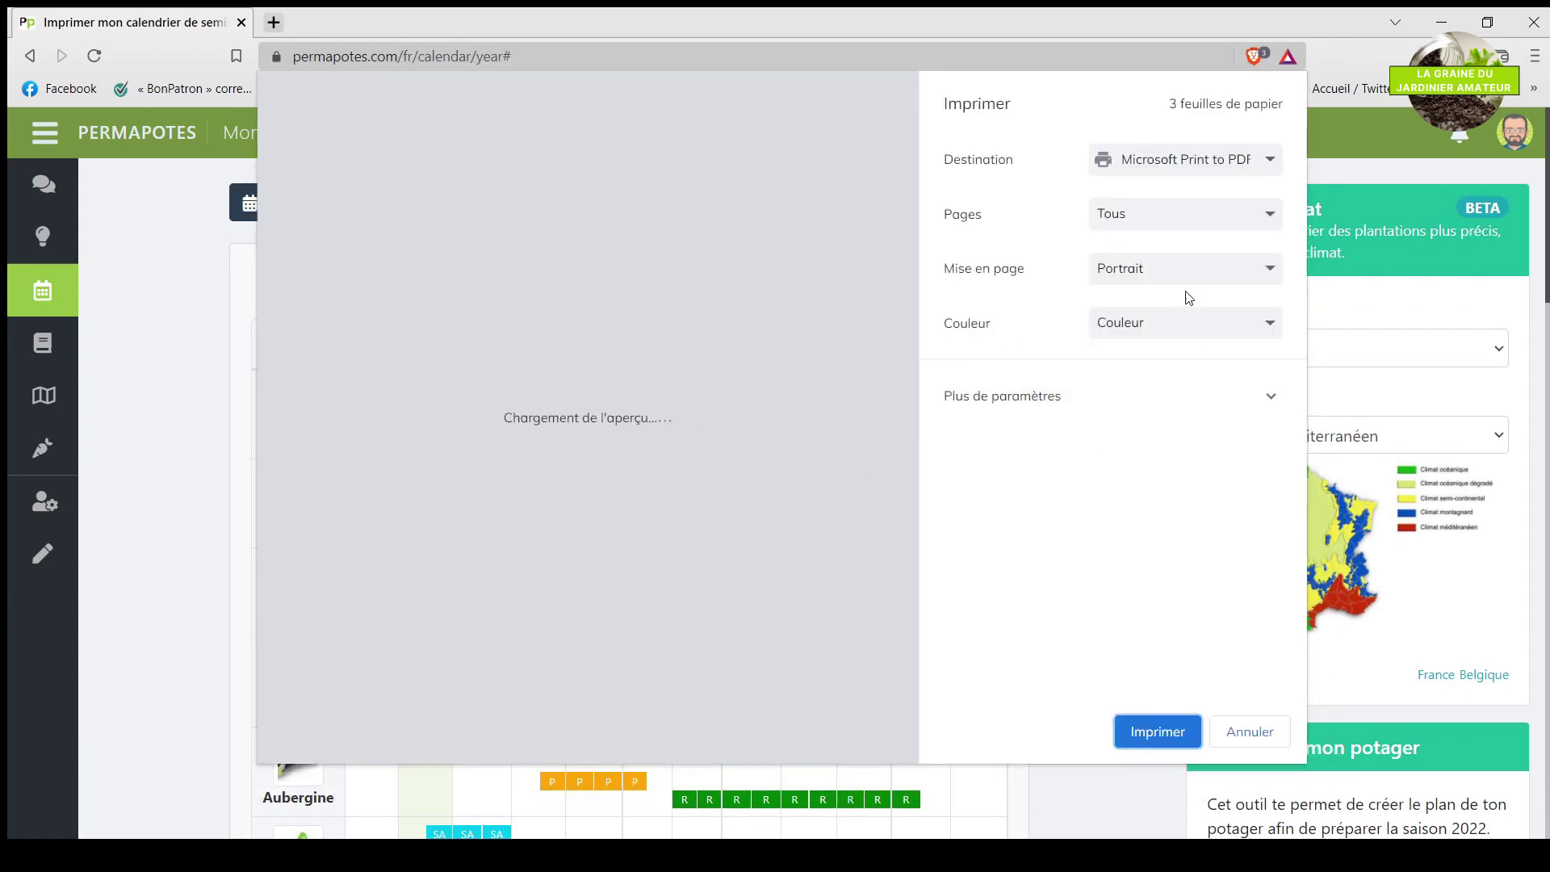
{"action": "scroll", "coordinate": [539, 401], "scroll_direction": "down", "scroll_amount": 15}
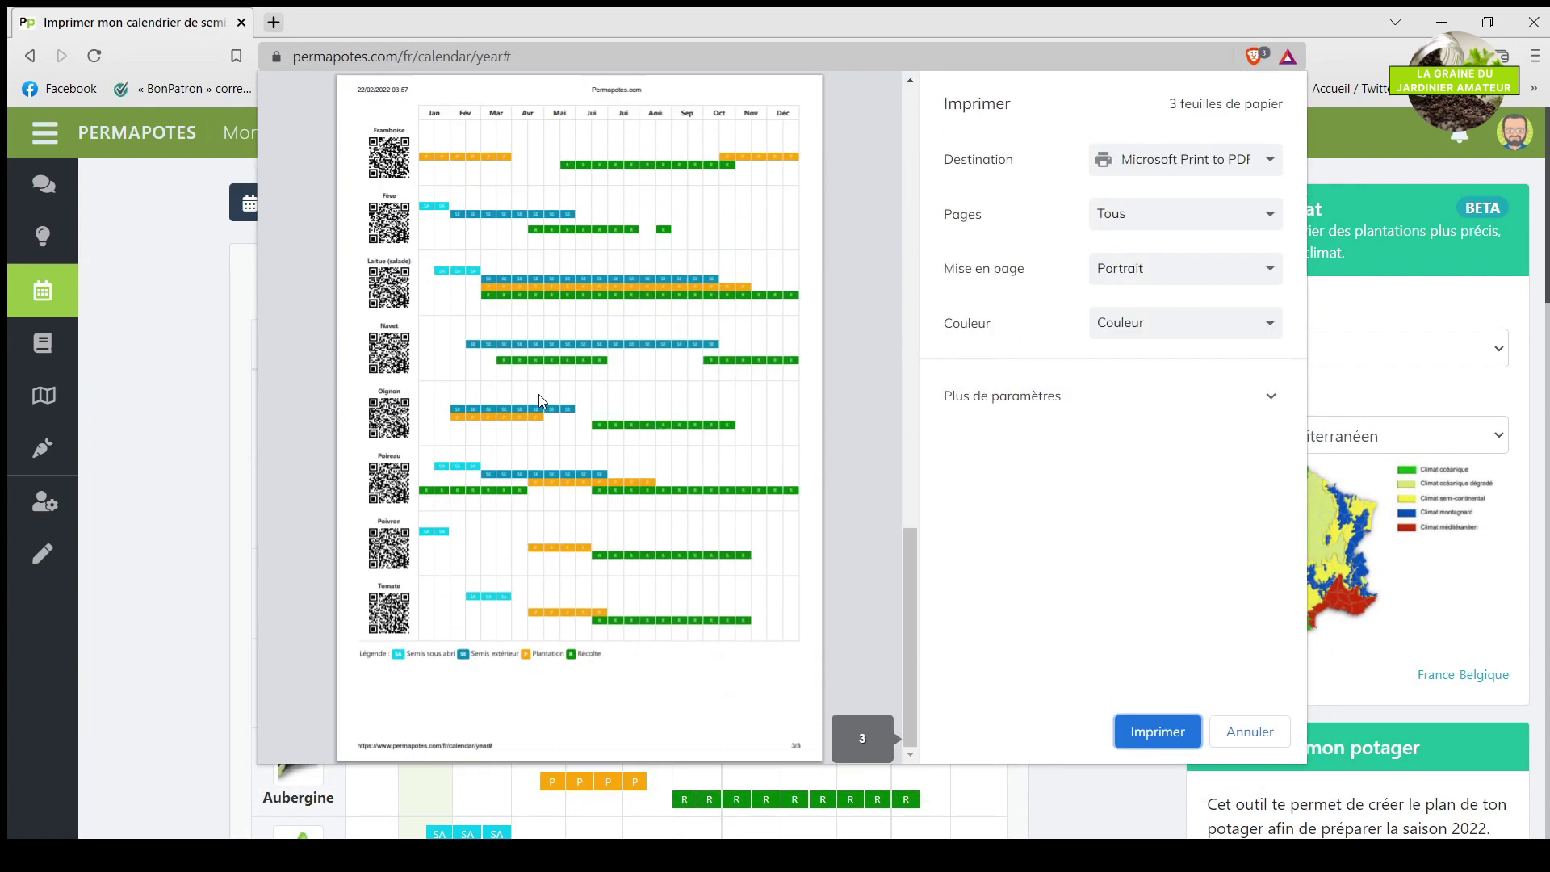
{"action": "scroll", "coordinate": [597, 457], "scroll_direction": "up", "scroll_amount": 15}
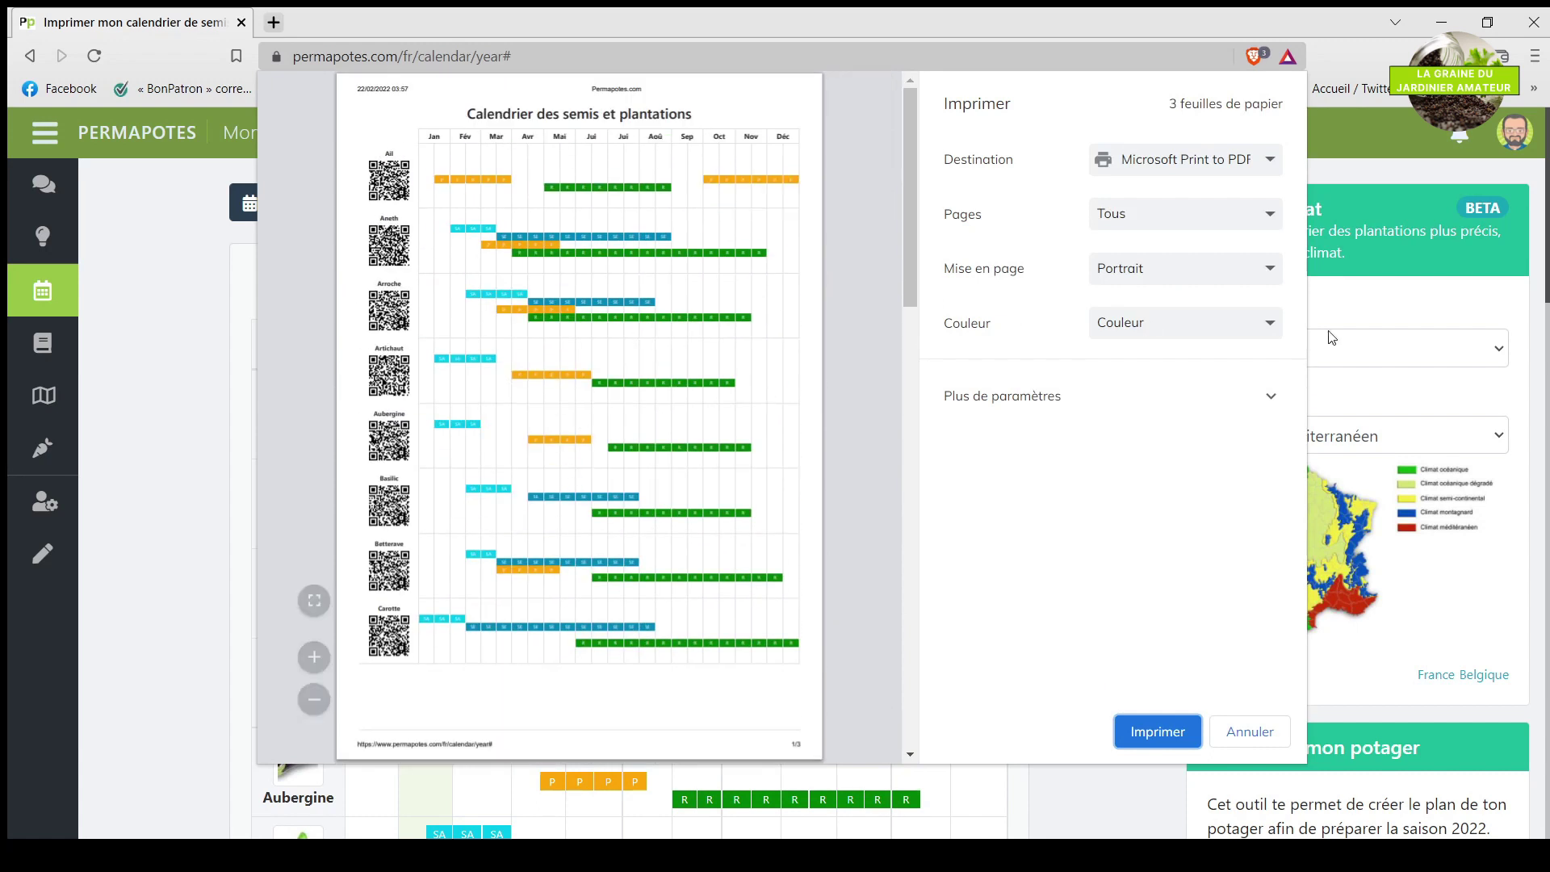
{"action": "left_click", "coordinate": [1248, 739]}
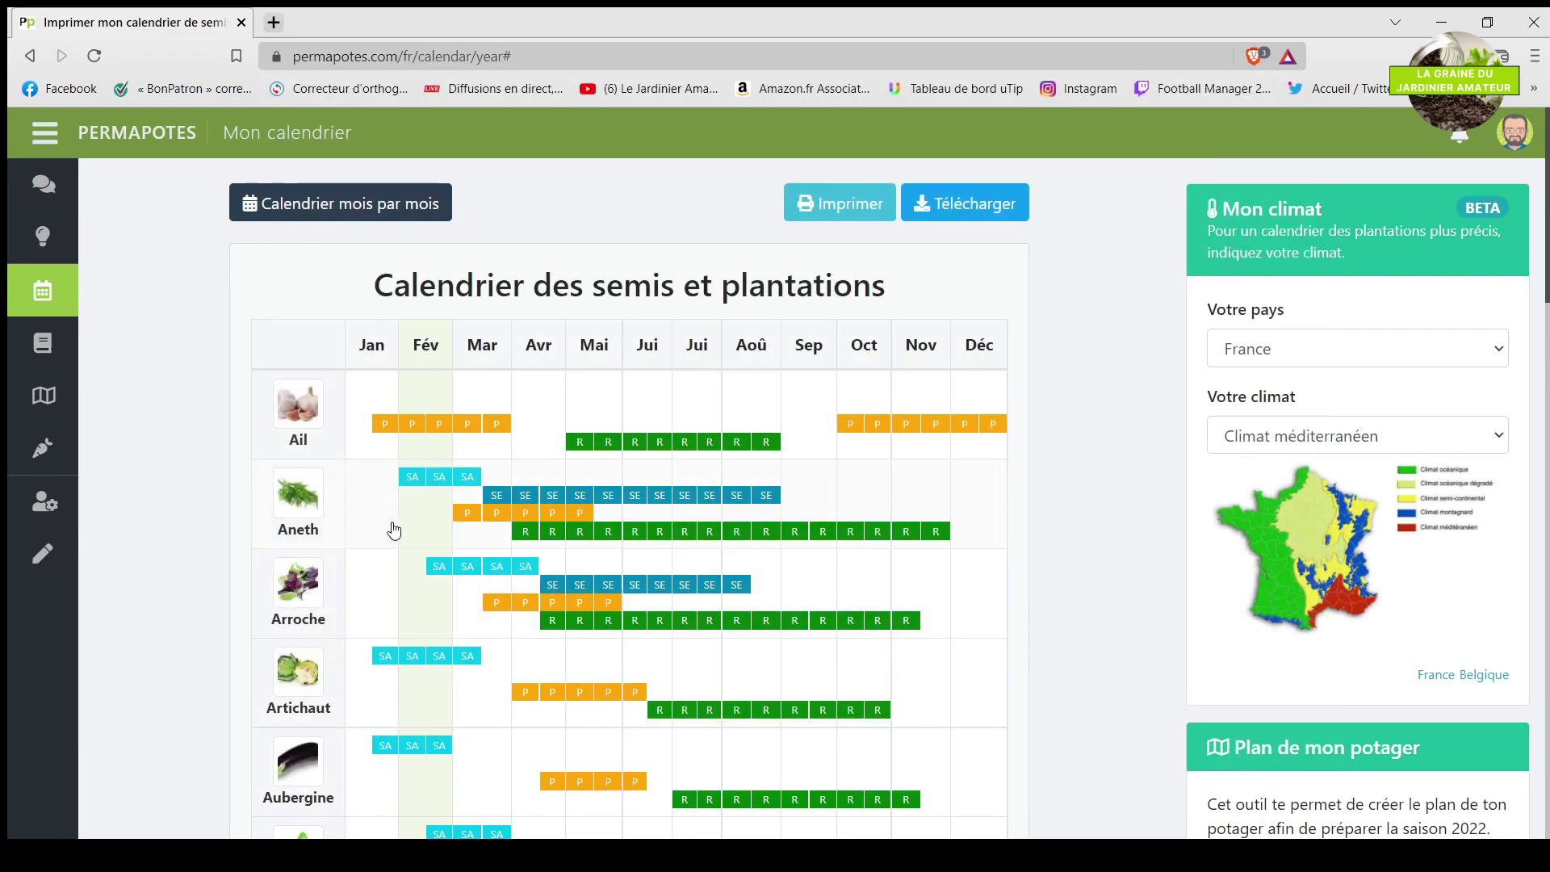
Open the community discussions and skim through the posts and shared articles.
{"action": "left_click", "coordinate": [52, 184]}
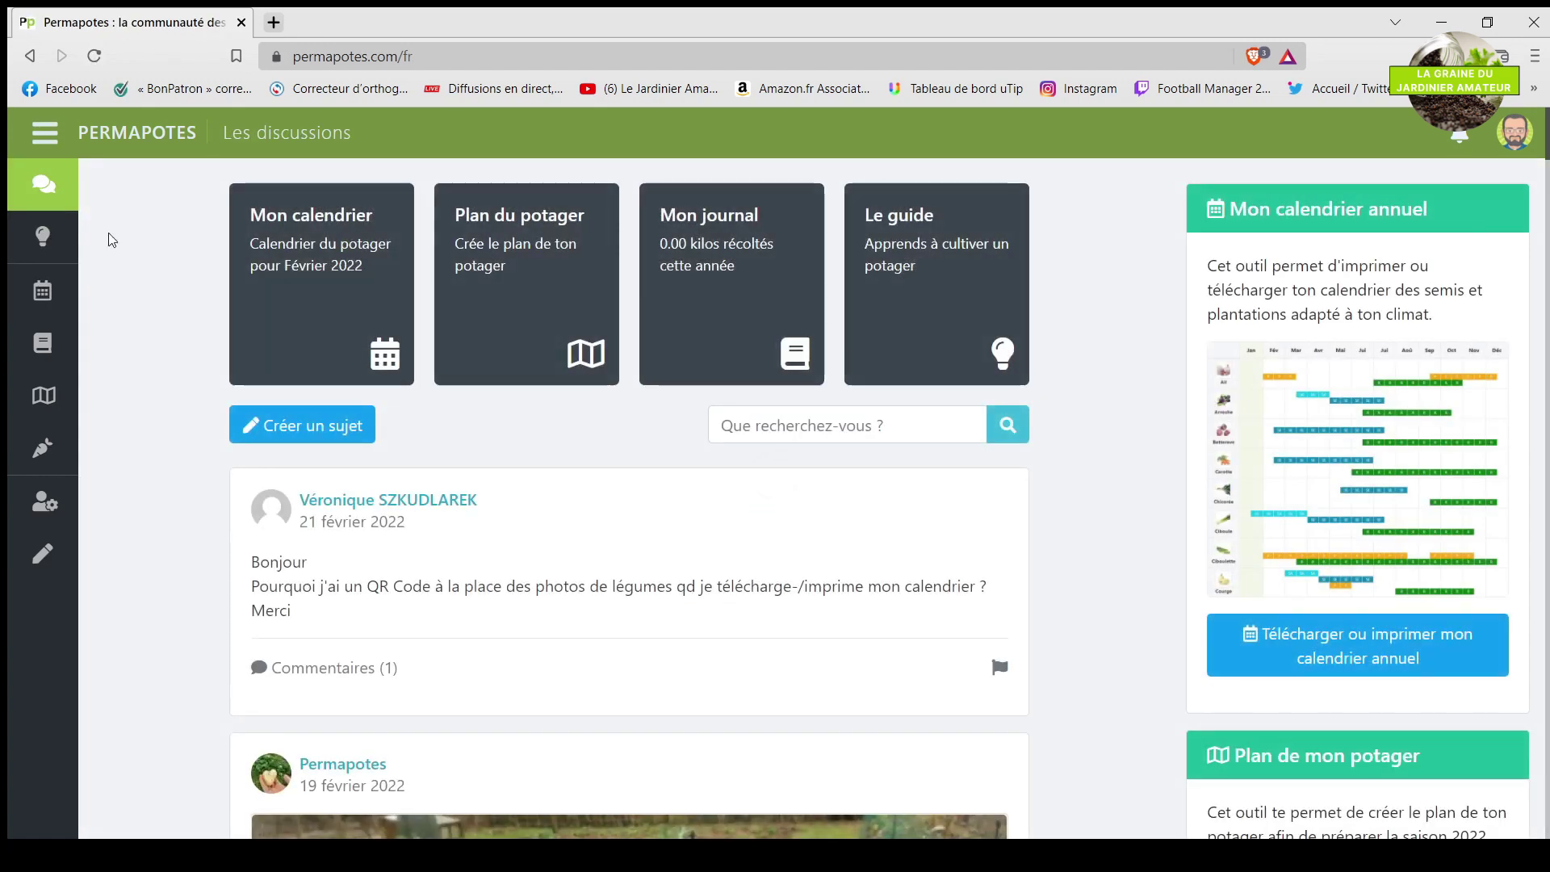
{"action": "scroll", "coordinate": [303, 365], "scroll_direction": "down", "scroll_amount": 4}
{"action": "scroll", "coordinate": [304, 365], "scroll_direction": "down", "scroll_amount": 9}
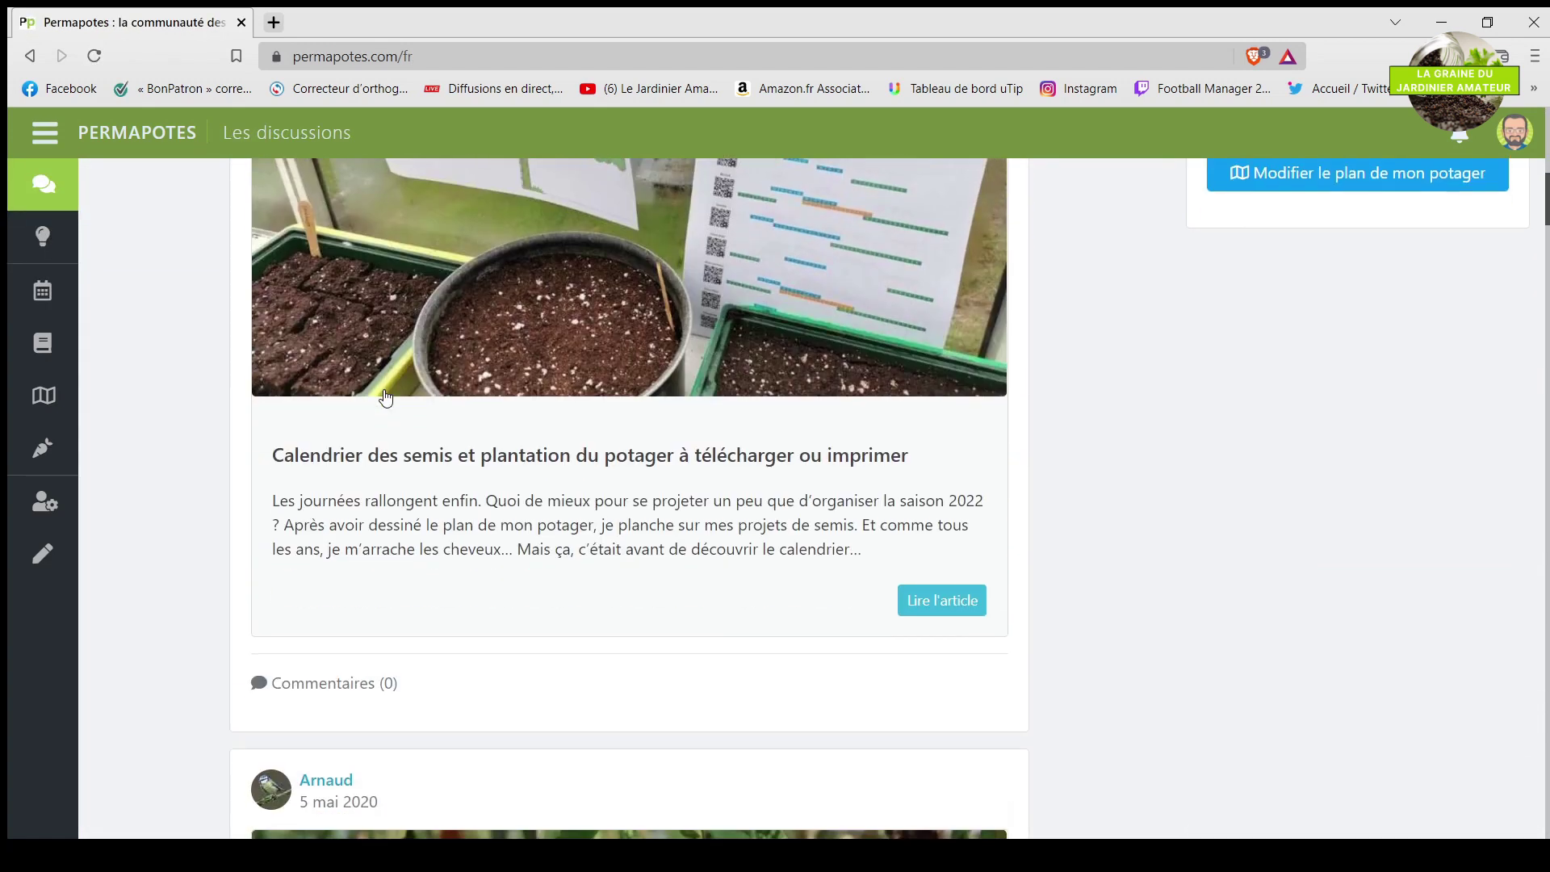
{"action": "scroll", "coordinate": [386, 397], "scroll_direction": "down", "scroll_amount": 14}
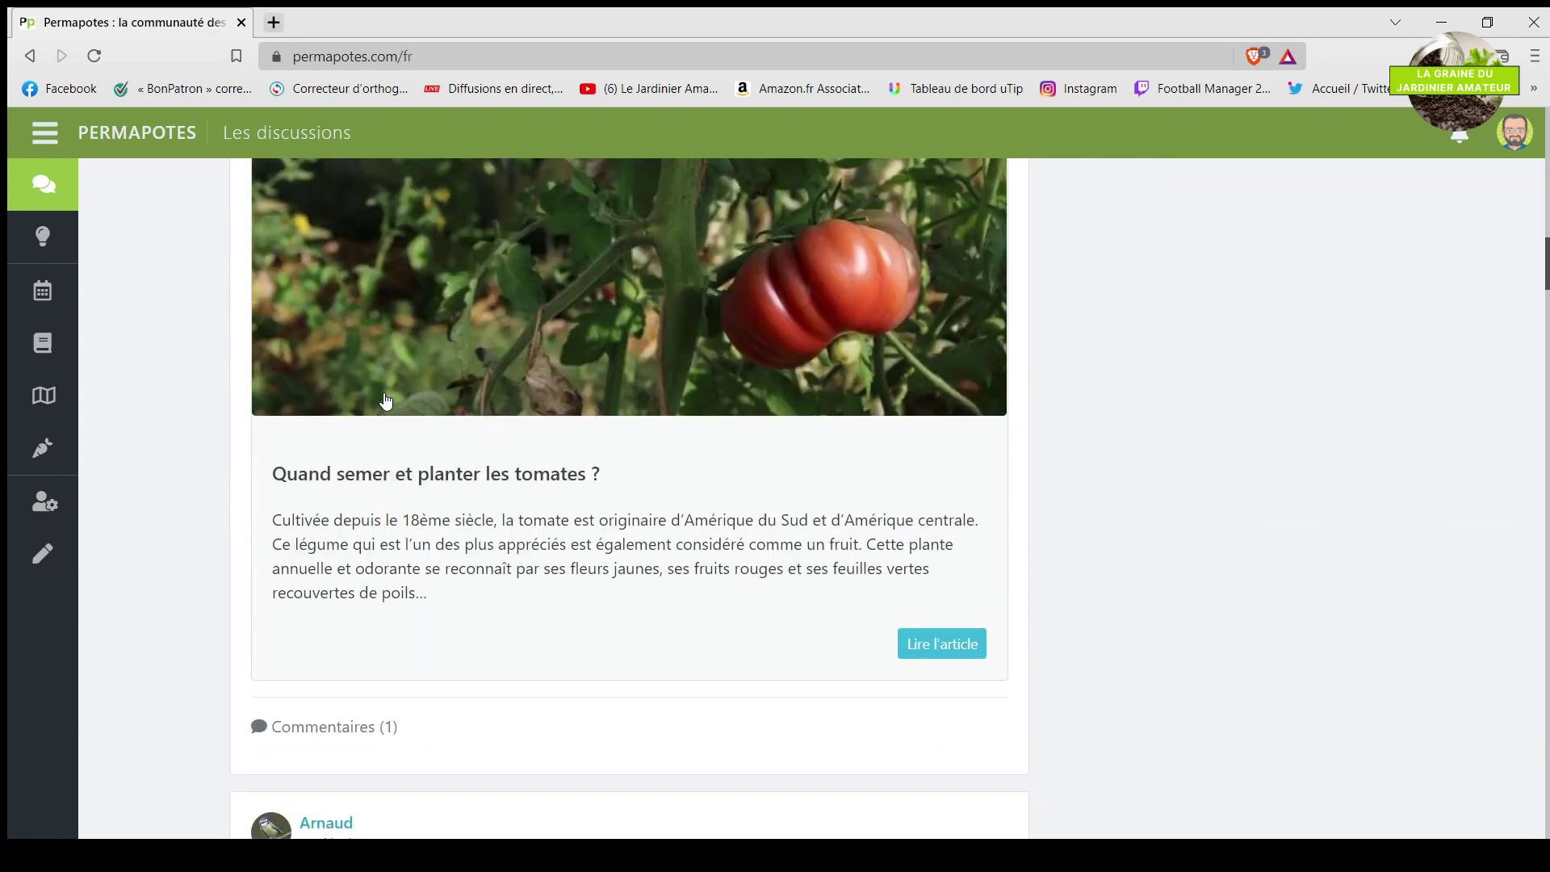
{"action": "scroll", "coordinate": [386, 398], "scroll_direction": "down", "scroll_amount": 10}
{"action": "scroll", "coordinate": [391, 402], "scroll_direction": "up", "scroll_amount": 20}
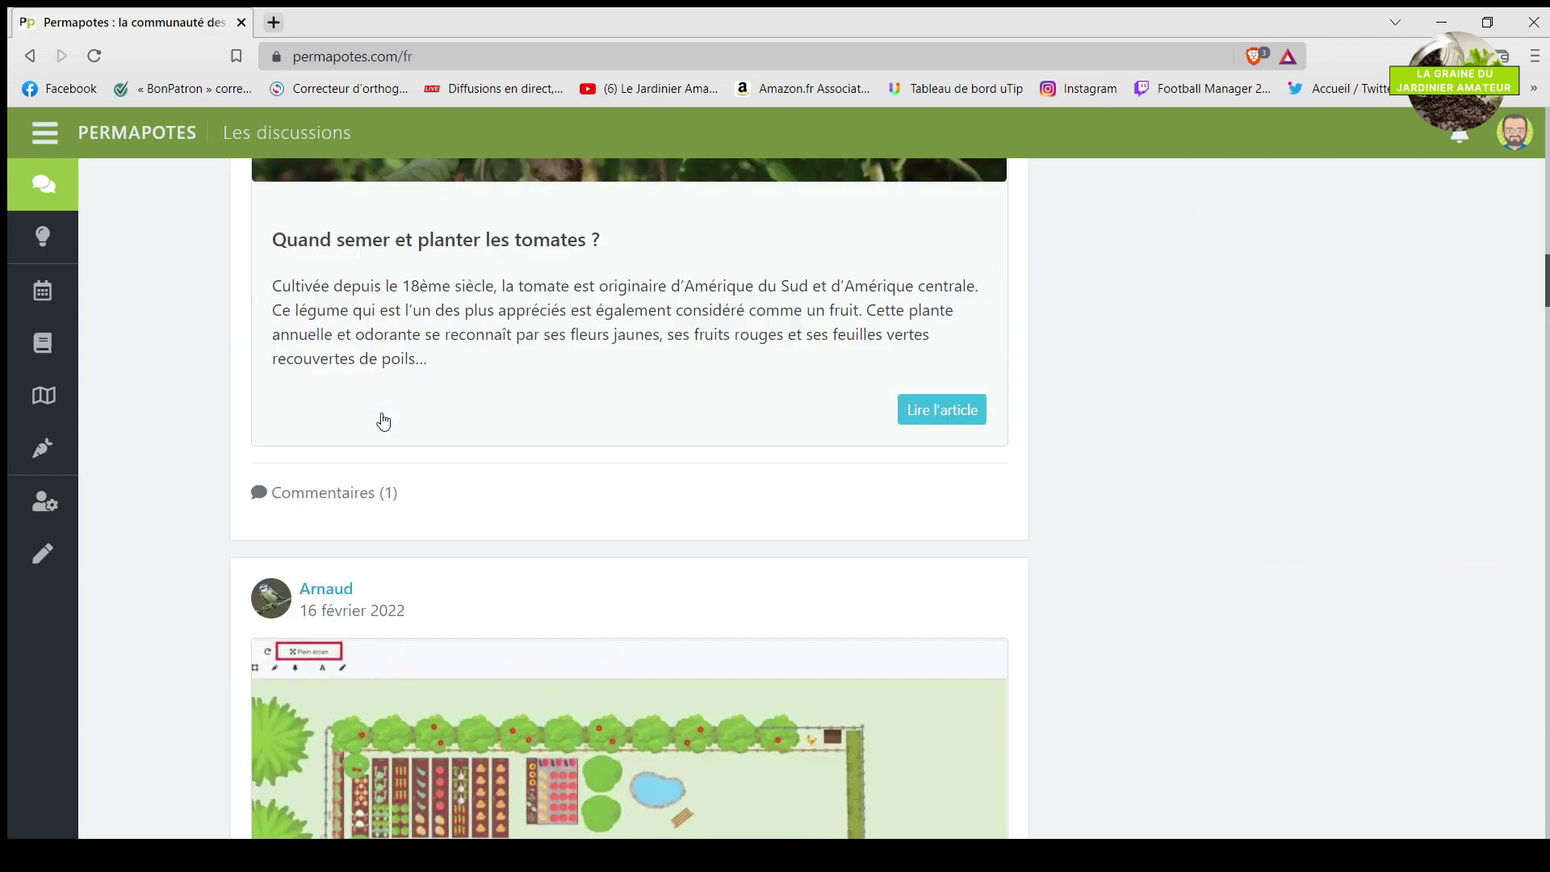
{"action": "scroll", "coordinate": [432, 446], "scroll_direction": "up", "scroll_amount": 11}
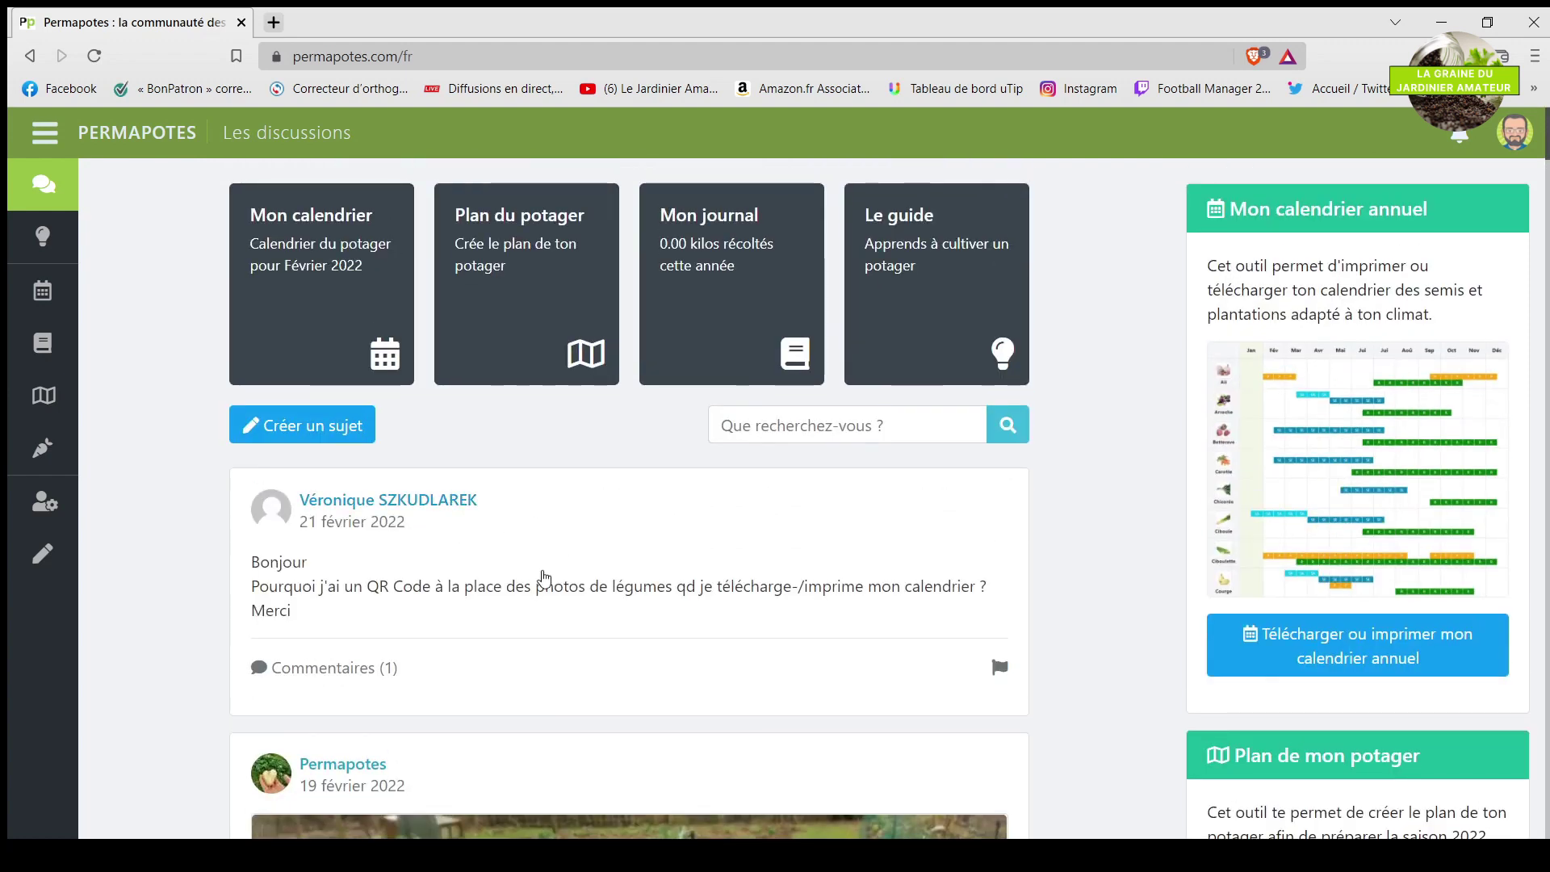
Browse the articles in the gardening guide, and open the garden journal page.
{"action": "left_click", "coordinate": [42, 235]}
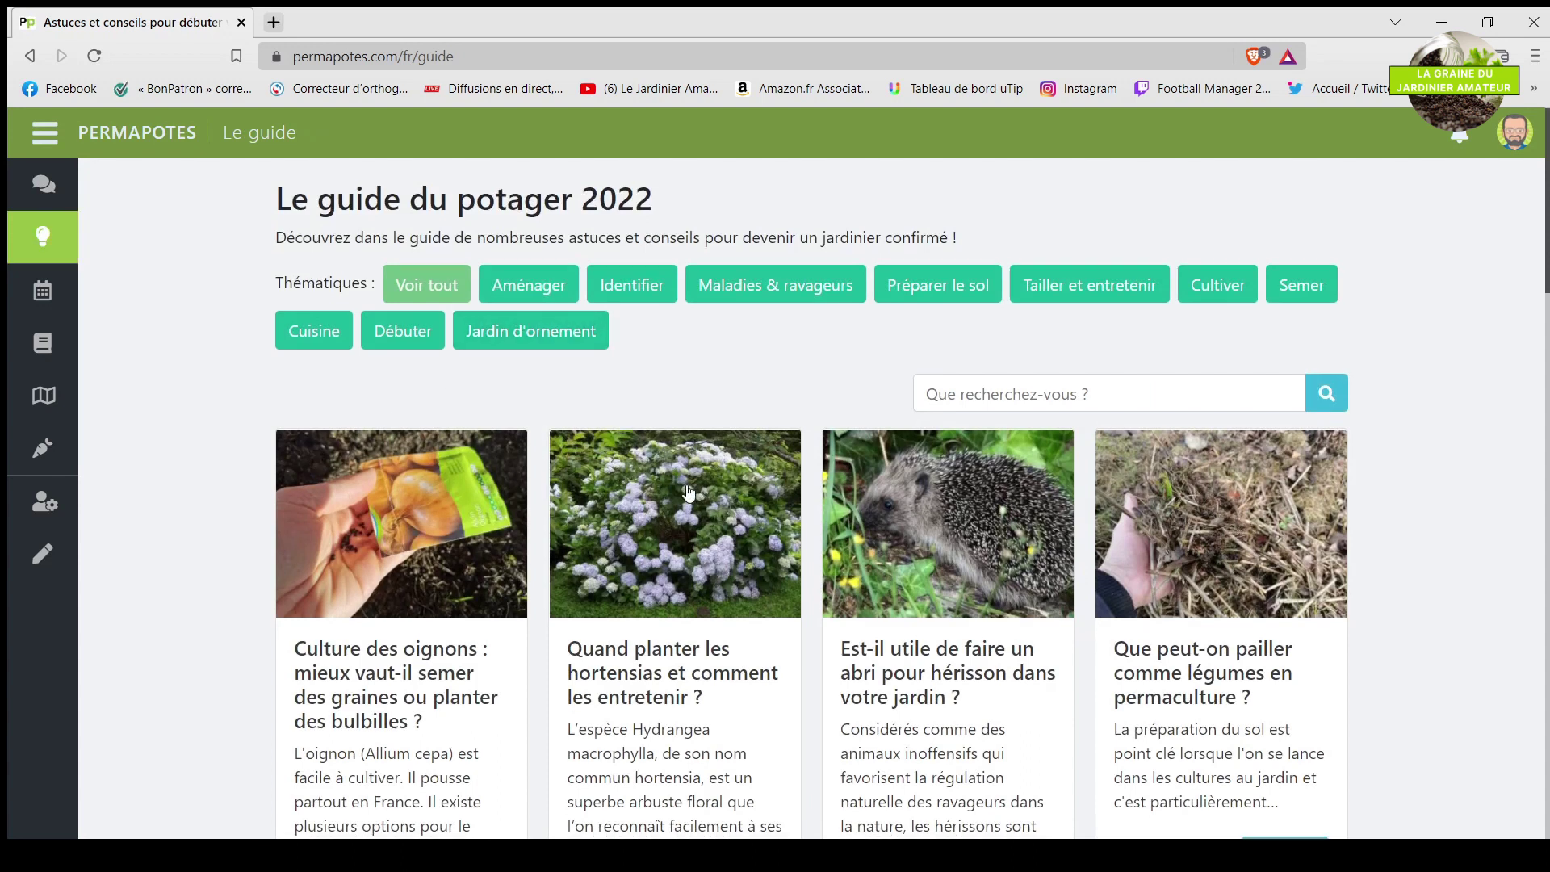
{"action": "scroll", "coordinate": [440, 467], "scroll_direction": "down", "scroll_amount": 2}
{"action": "scroll", "coordinate": [579, 482], "scroll_direction": "up", "scroll_amount": 1}
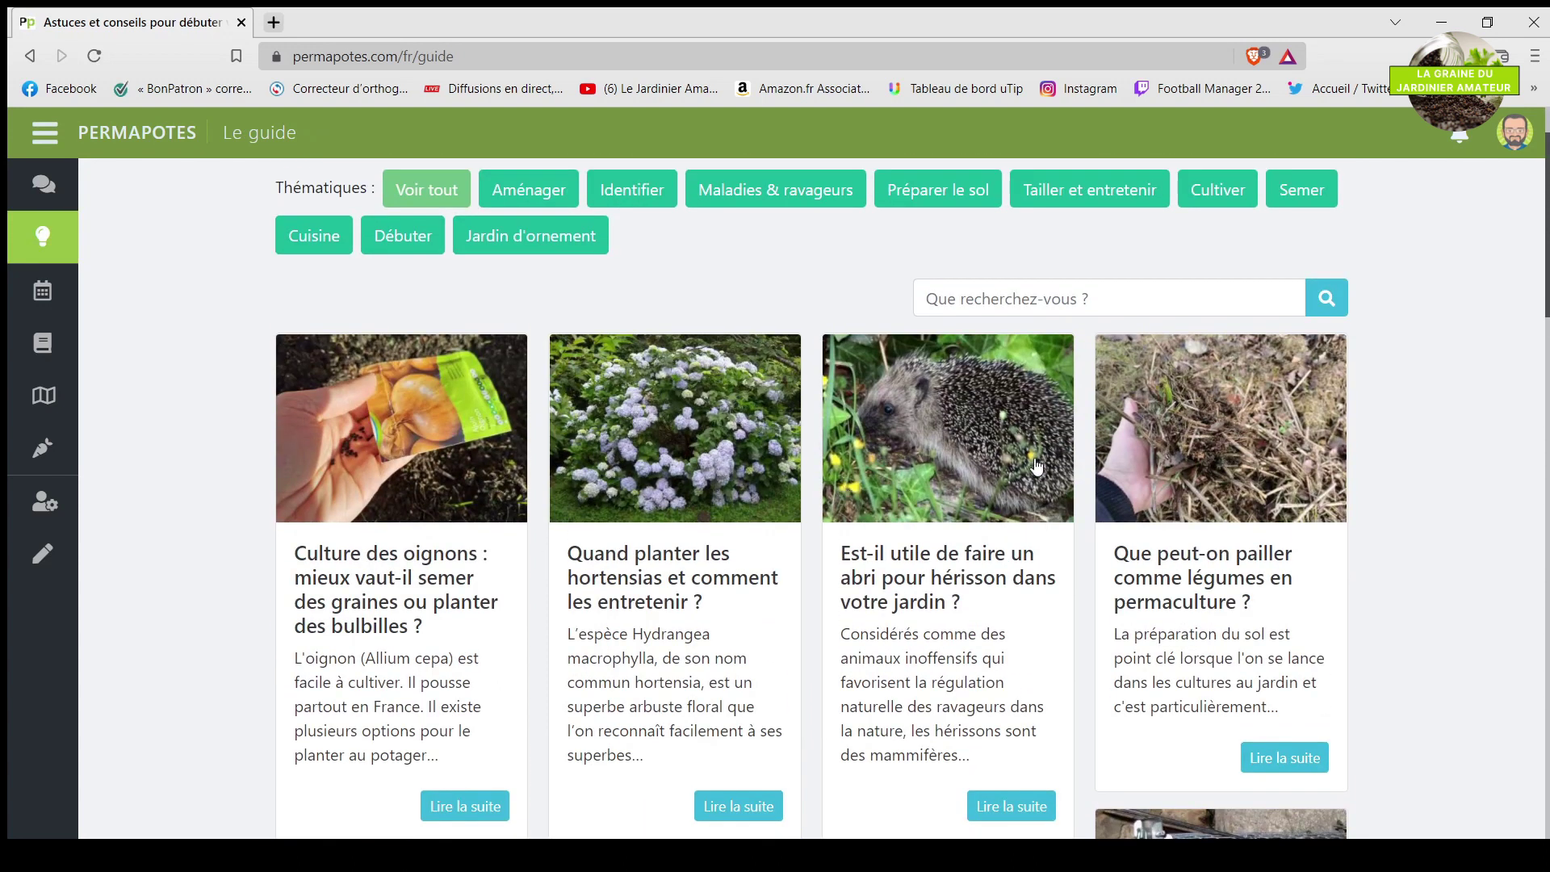
{"action": "scroll", "coordinate": [1036, 466], "scroll_direction": "down", "scroll_amount": 6}
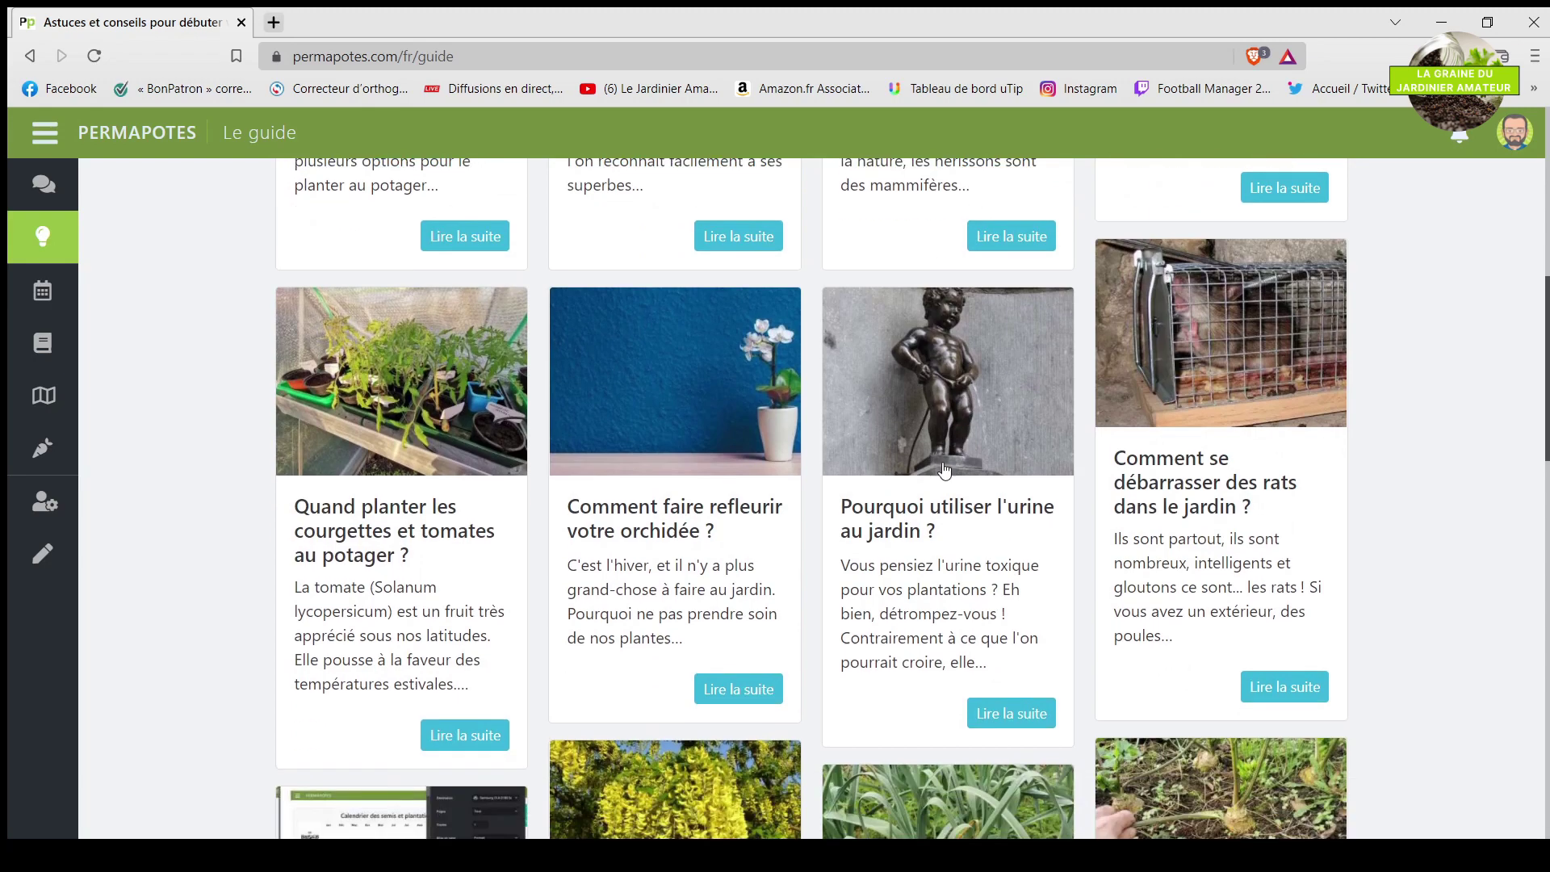
{"action": "scroll", "coordinate": [644, 433], "scroll_direction": "down", "scroll_amount": 10}
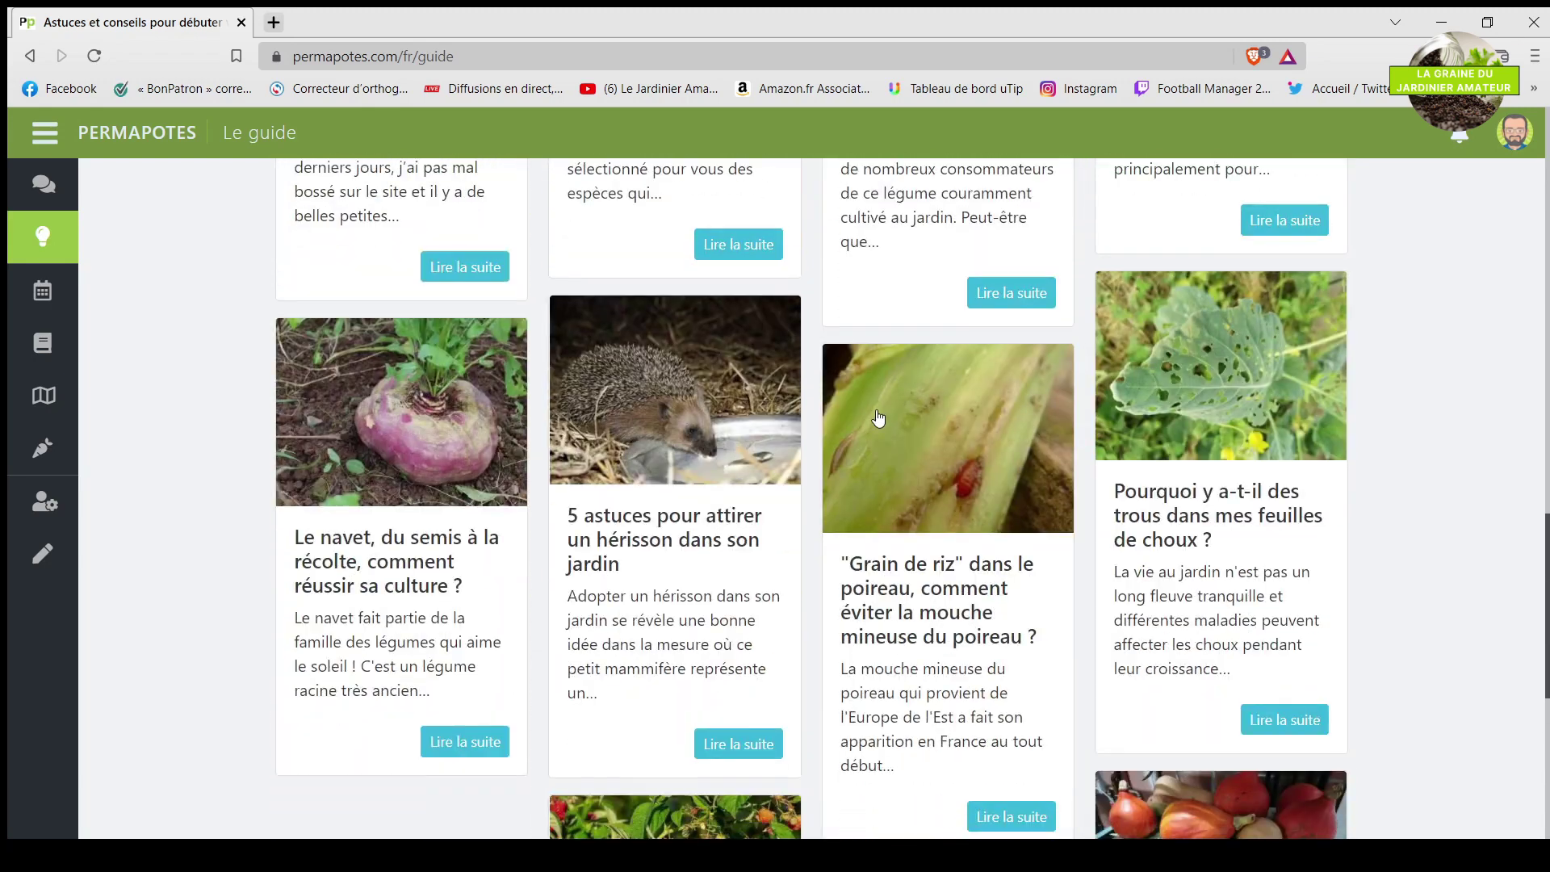
{"action": "scroll", "coordinate": [879, 417], "scroll_direction": "down", "scroll_amount": 3}
{"action": "scroll", "coordinate": [878, 417], "scroll_direction": "up", "scroll_amount": 4}
{"action": "scroll", "coordinate": [416, 448], "scroll_direction": "down", "scroll_amount": 7}
{"action": "scroll", "coordinate": [416, 448], "scroll_direction": "up", "scroll_amount": 10}
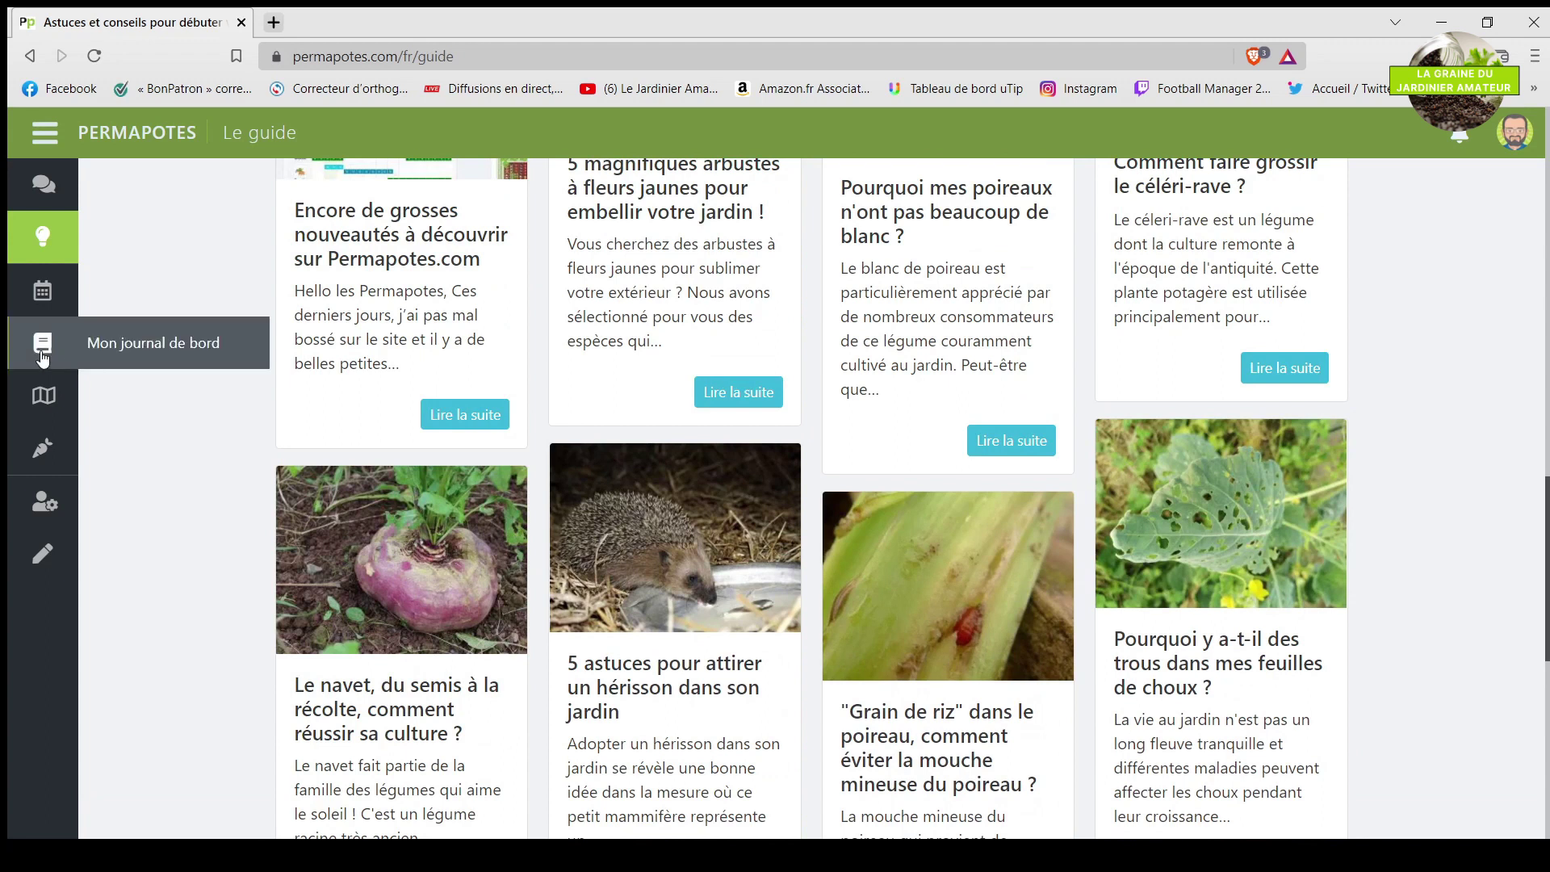
{"action": "left_click", "coordinate": [44, 348]}
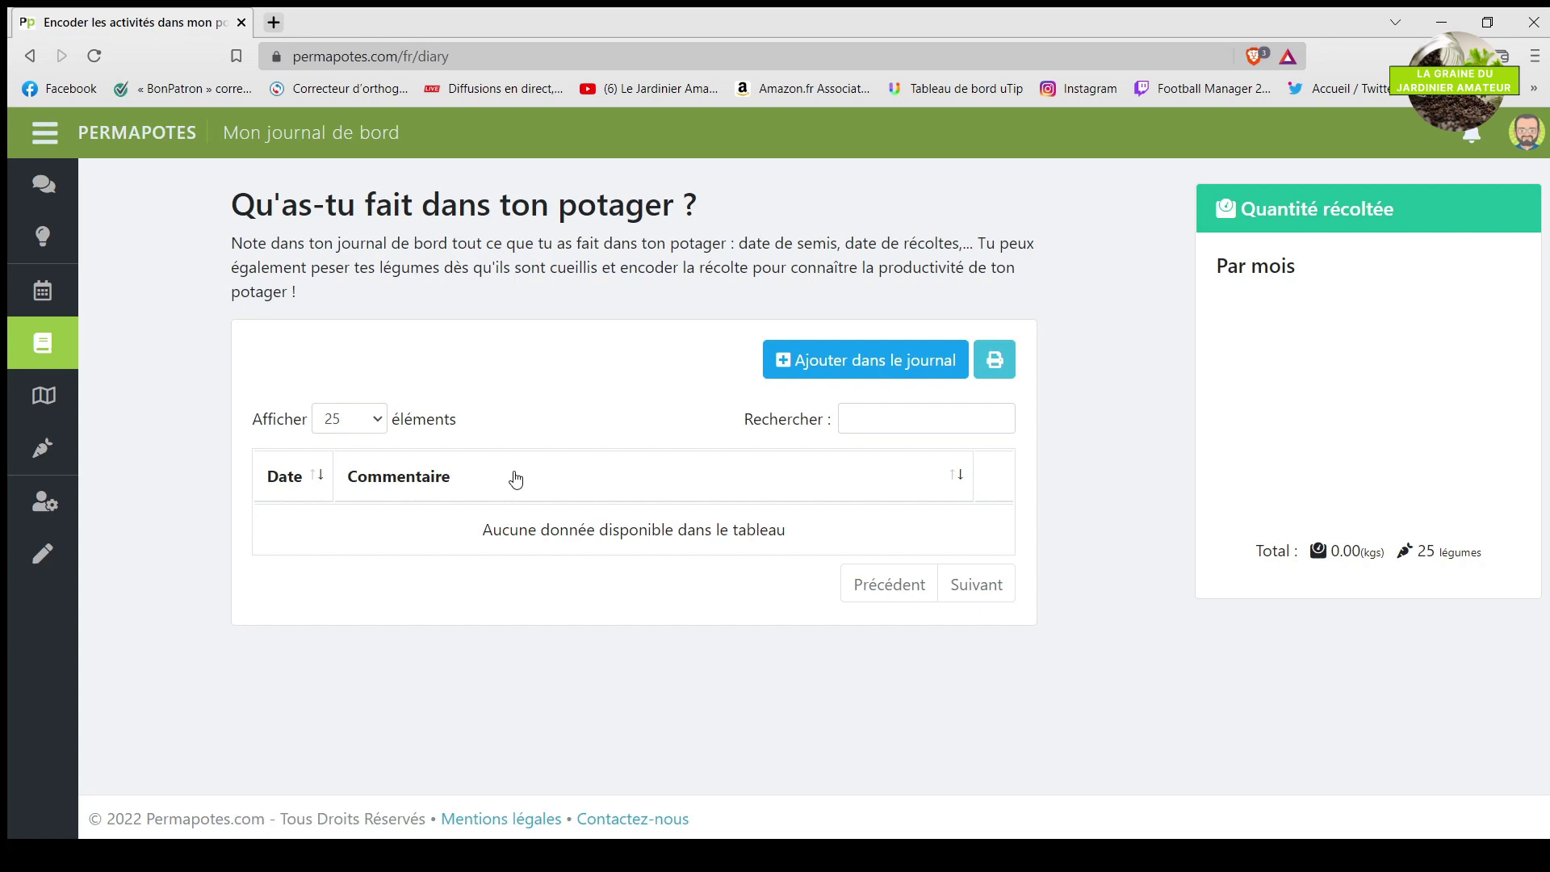
Open the garden plan and examine its pepper, chilli and aubergine beds up close.
{"action": "left_click", "coordinate": [47, 401]}
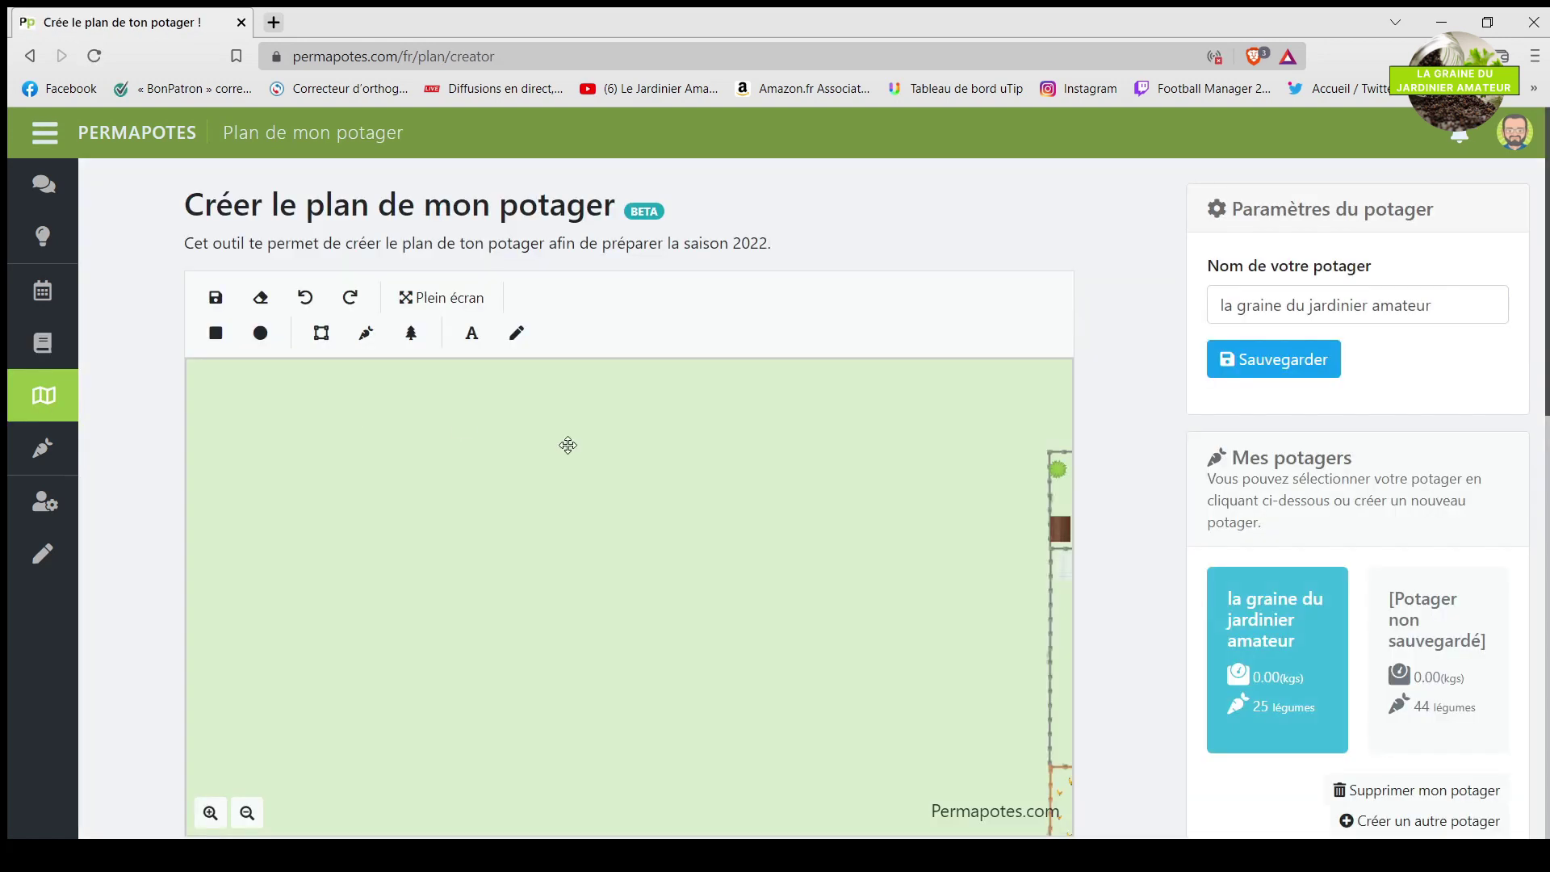
{"action": "left_click_drag", "start_coordinate": [1030, 653], "coordinate": [1051, 529]}
{"action": "scroll", "coordinate": [811, 607], "scroll_direction": "up", "scroll_amount": 2}
{"action": "scroll", "coordinate": [837, 598], "scroll_direction": "up", "scroll_amount": 4}
{"action": "left_click_drag", "start_coordinate": [982, 729], "coordinate": [1009, 557]}
{"action": "left_click_drag", "start_coordinate": [989, 696], "coordinate": [1037, 563]}
{"action": "left_click_drag", "start_coordinate": [794, 707], "coordinate": [804, 532]}
{"action": "scroll", "coordinate": [737, 495], "scroll_direction": "up", "scroll_amount": 5}
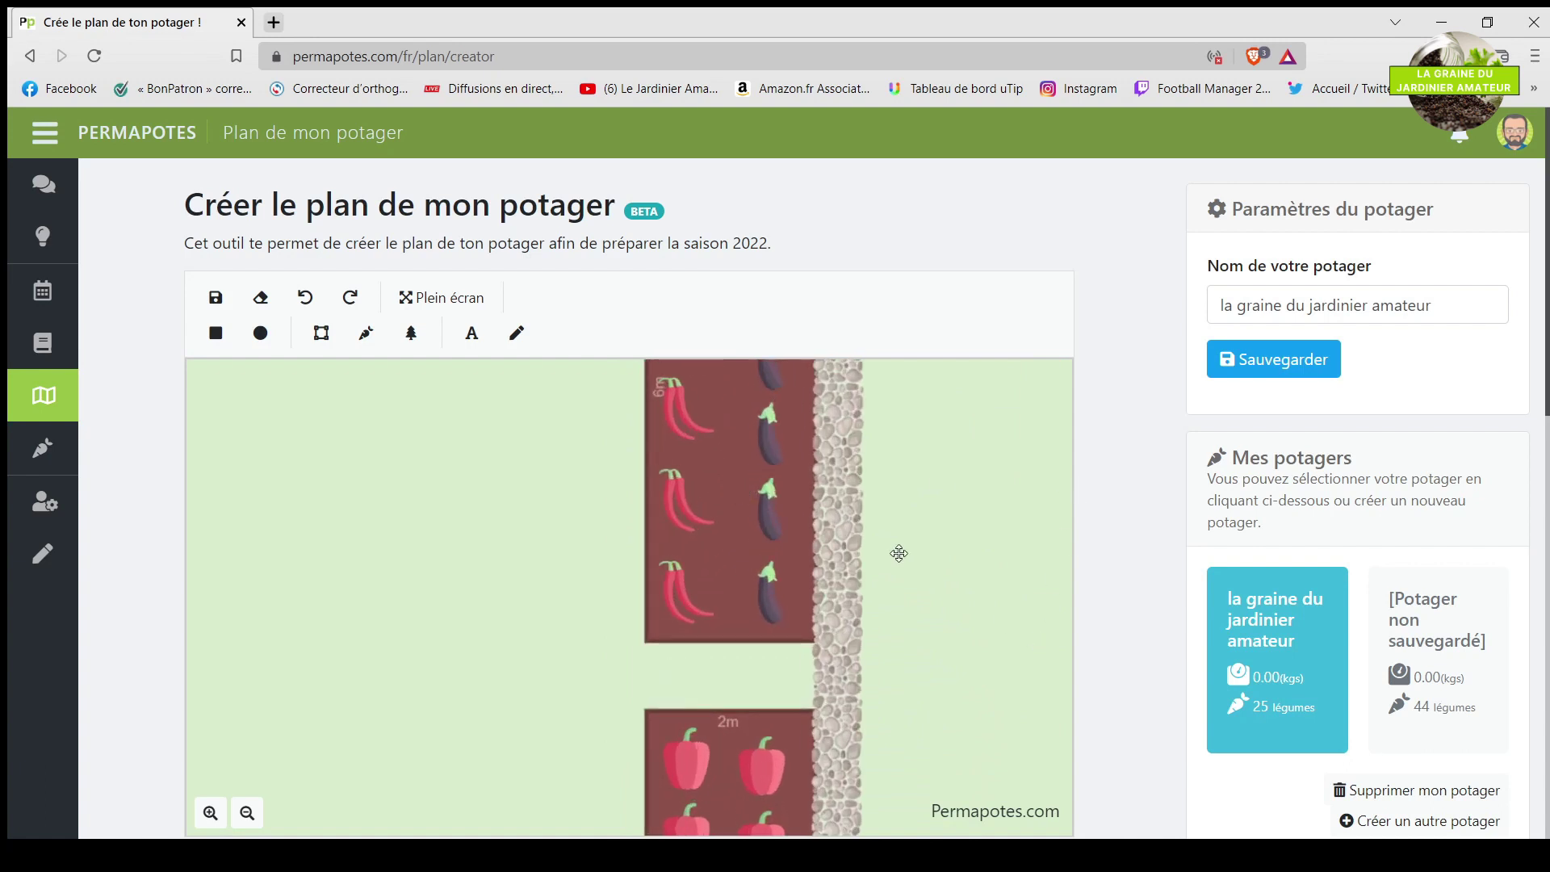
Examine the rest of the garden plan around the chicken enclosure, the unplanted beds and the paths between them.
{"action": "scroll", "coordinate": [916, 426], "scroll_direction": "down", "scroll_amount": 3}
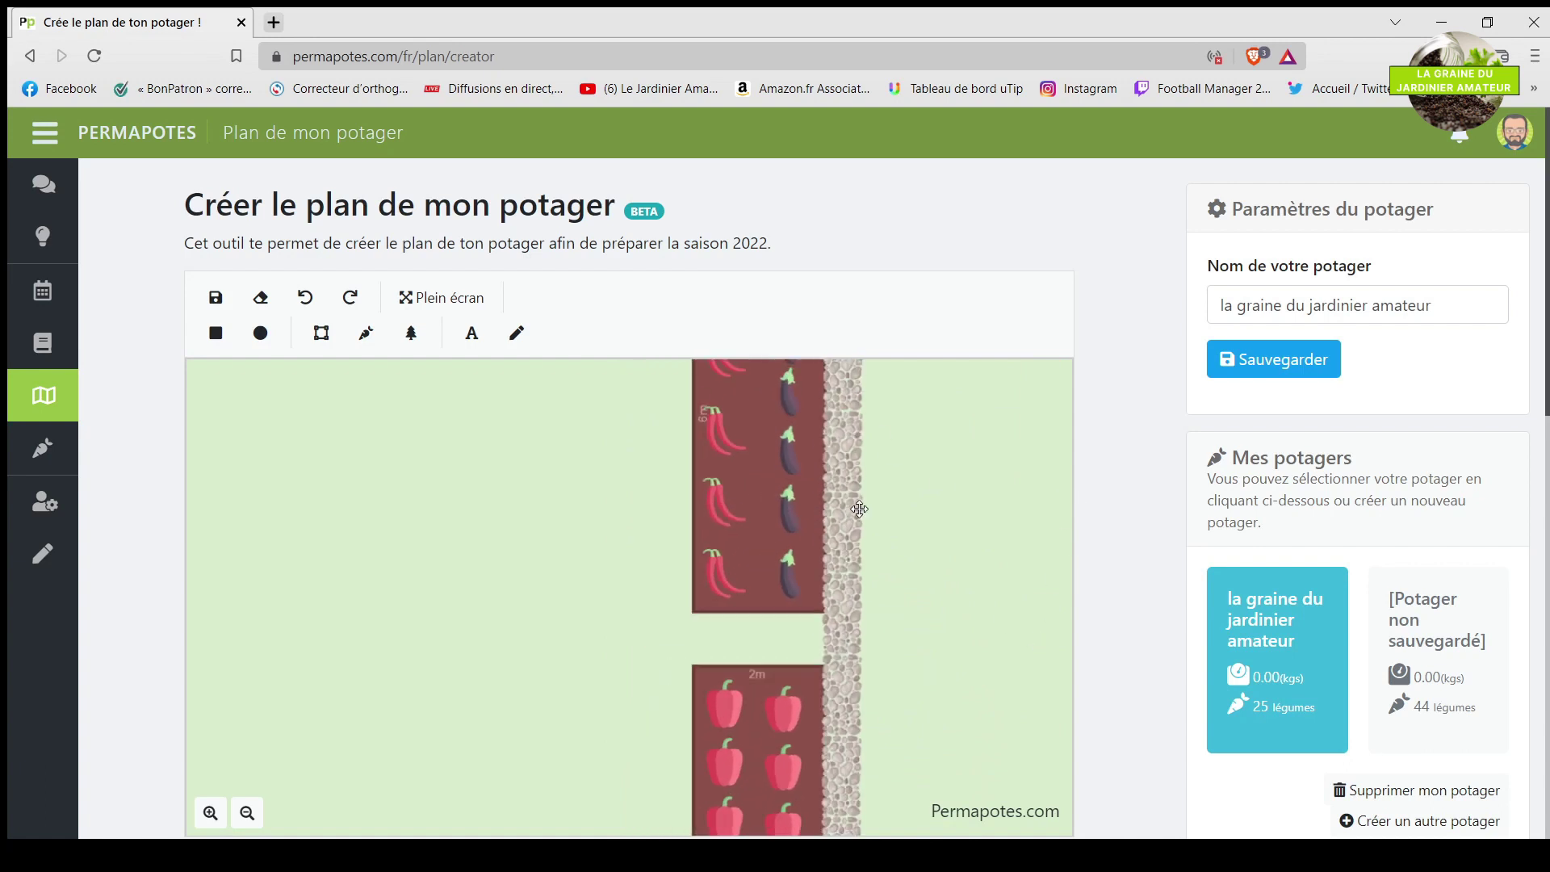
{"action": "scroll", "coordinate": [958, 544], "scroll_direction": "down", "scroll_amount": 1}
{"action": "left_click_drag", "start_coordinate": [1006, 433], "coordinate": [974, 615]}
{"action": "scroll", "coordinate": [843, 473], "scroll_direction": "down", "scroll_amount": 2}
{"action": "left_click_drag", "start_coordinate": [958, 535], "coordinate": [874, 651]}
{"action": "left_click_drag", "start_coordinate": [1019, 584], "coordinate": [884, 683]}
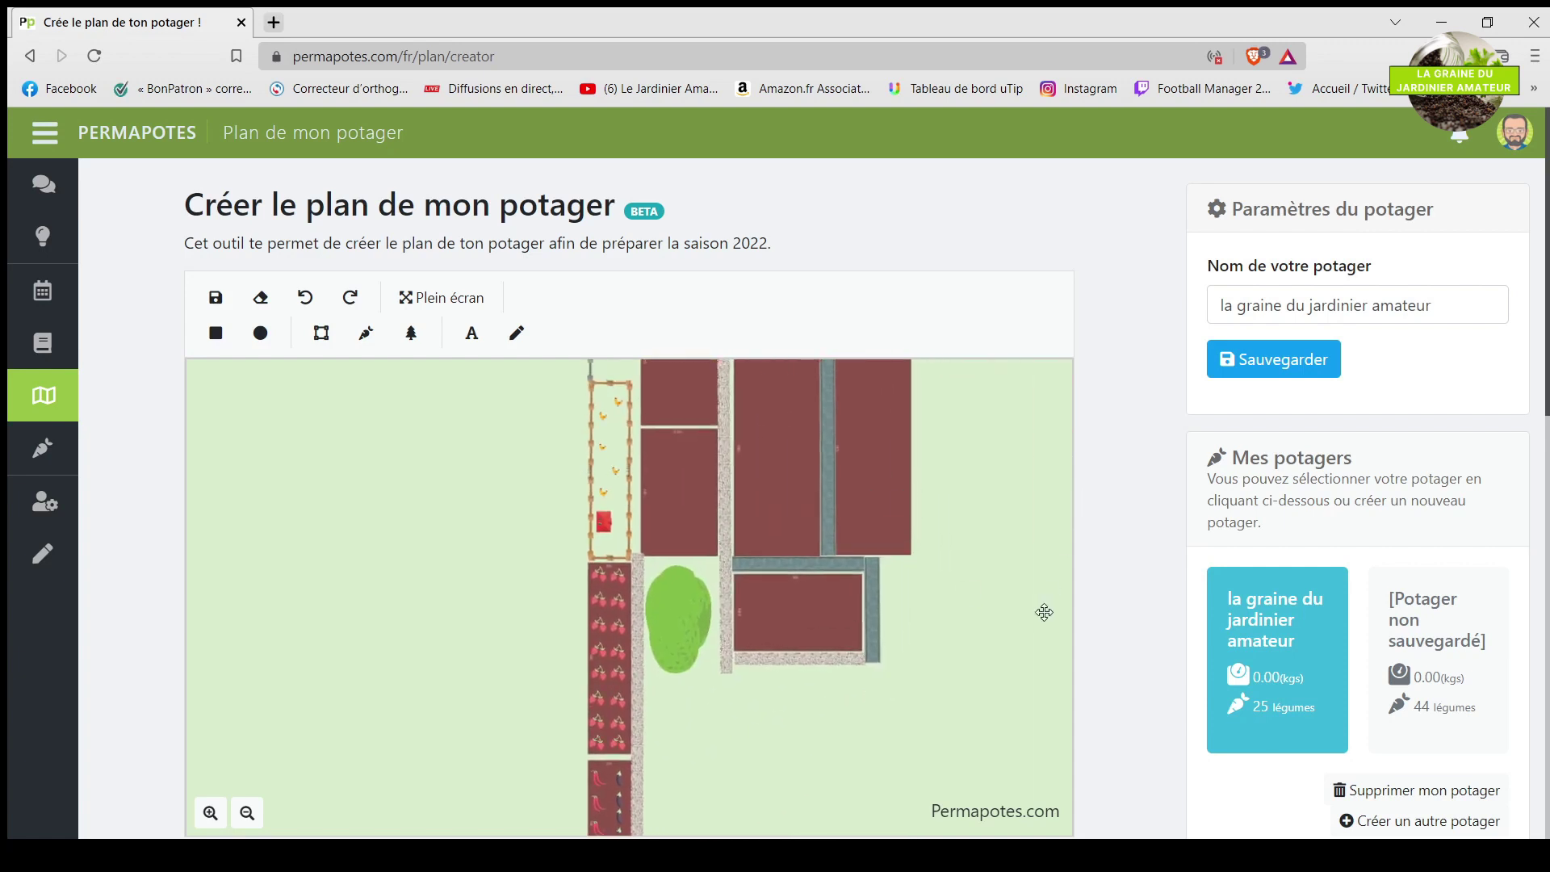
{"action": "scroll", "coordinate": [1020, 598], "scroll_direction": "up", "scroll_amount": 2}
{"action": "scroll", "coordinate": [976, 525], "scroll_direction": "up", "scroll_amount": 1}
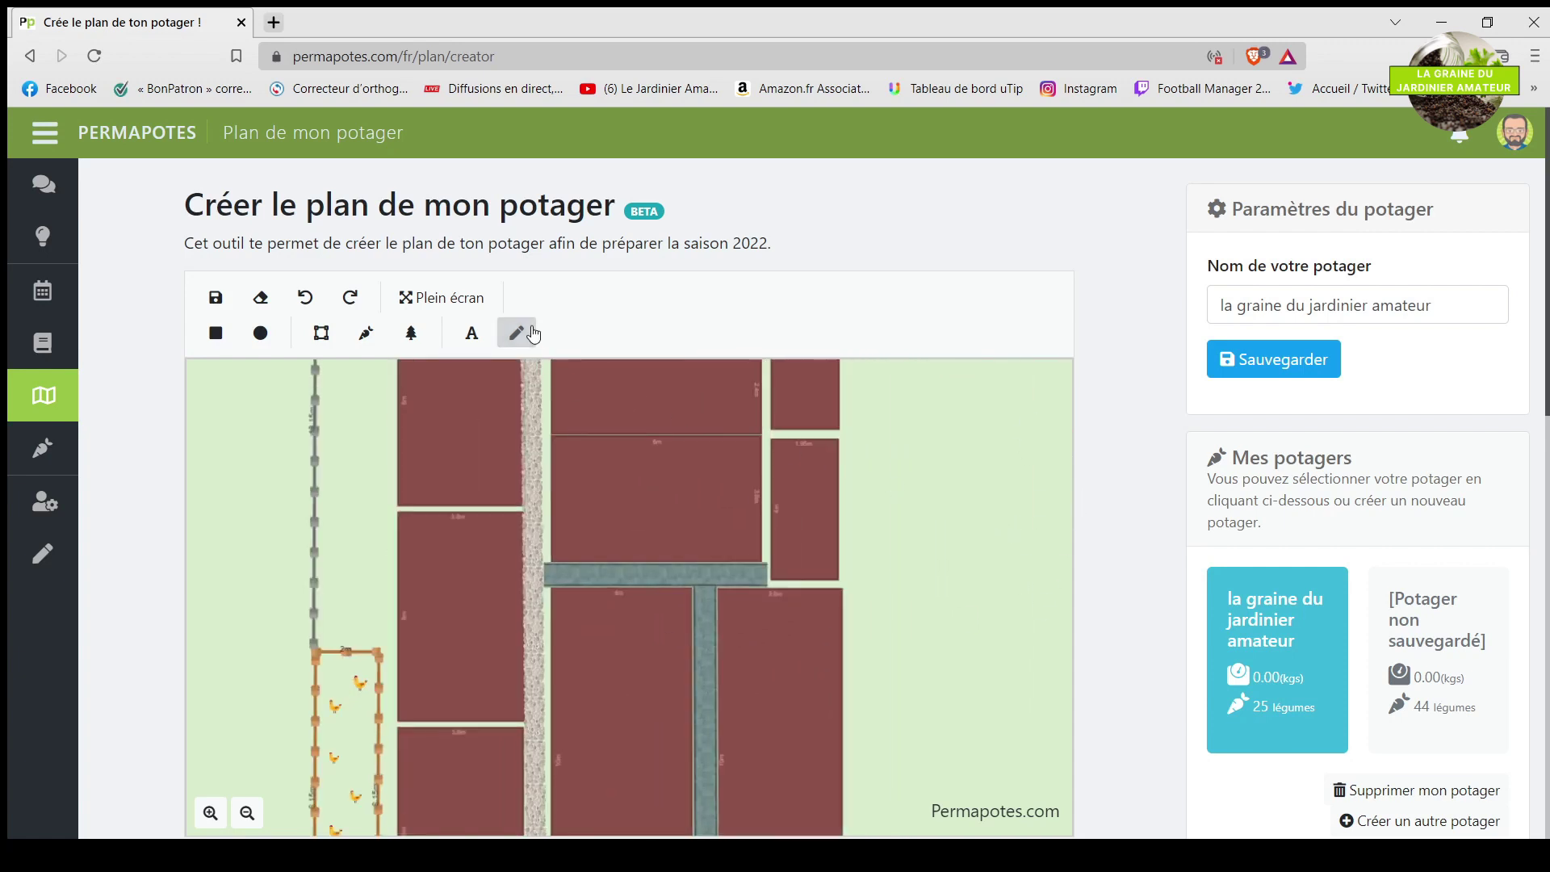
Look through the vegetables available for placing on the garden plan.
{"action": "left_click", "coordinate": [366, 333]}
{"action": "scroll", "coordinate": [1008, 481], "scroll_direction": "down", "scroll_amount": 3}
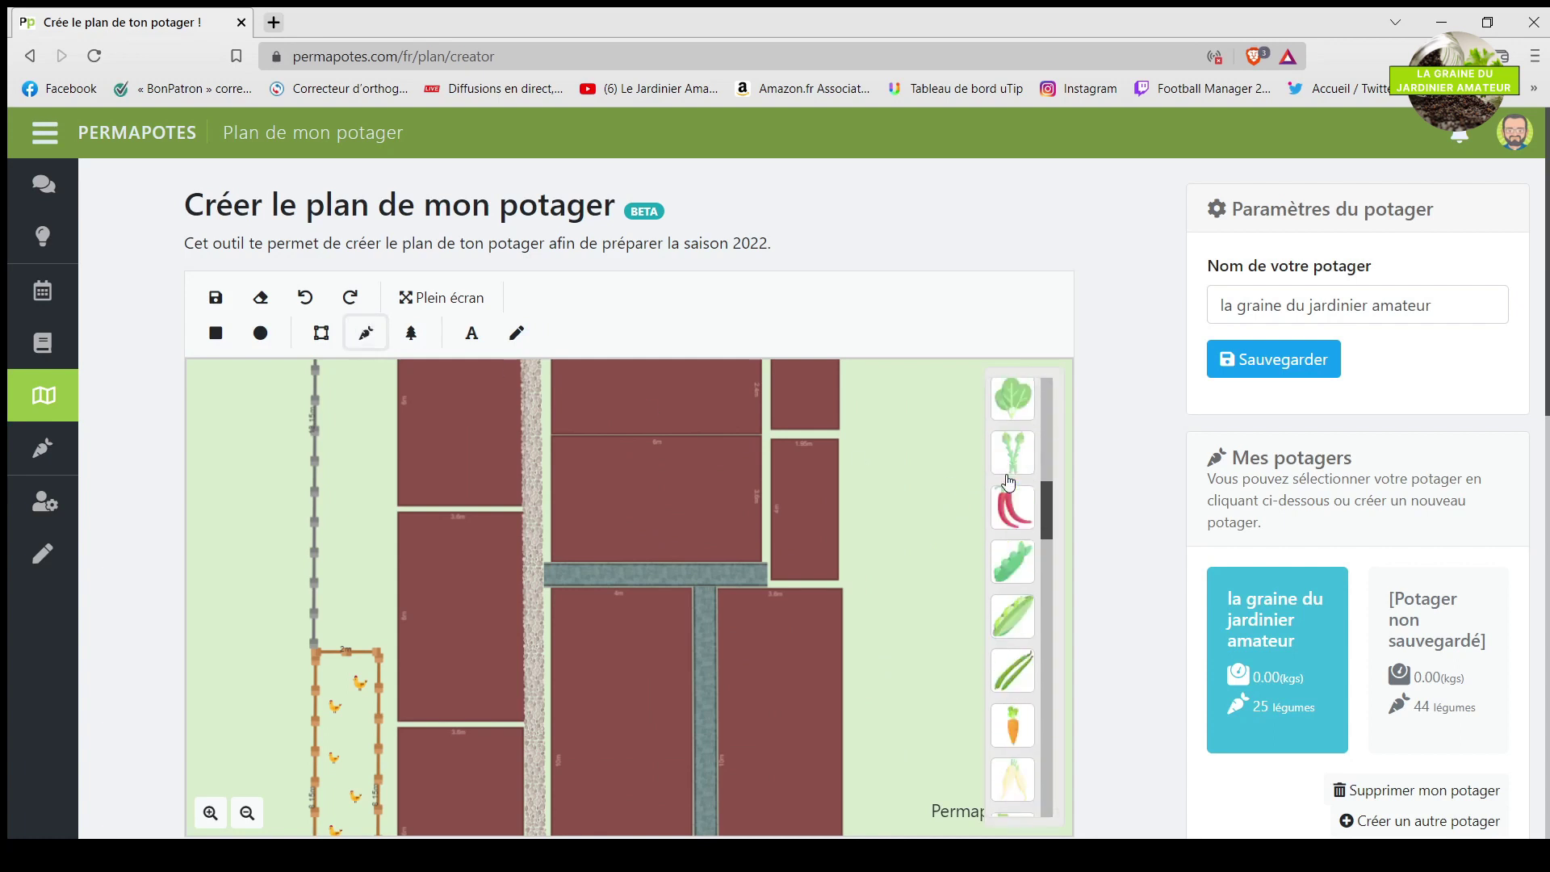
{"action": "scroll", "coordinate": [1008, 481], "scroll_direction": "down", "scroll_amount": 3}
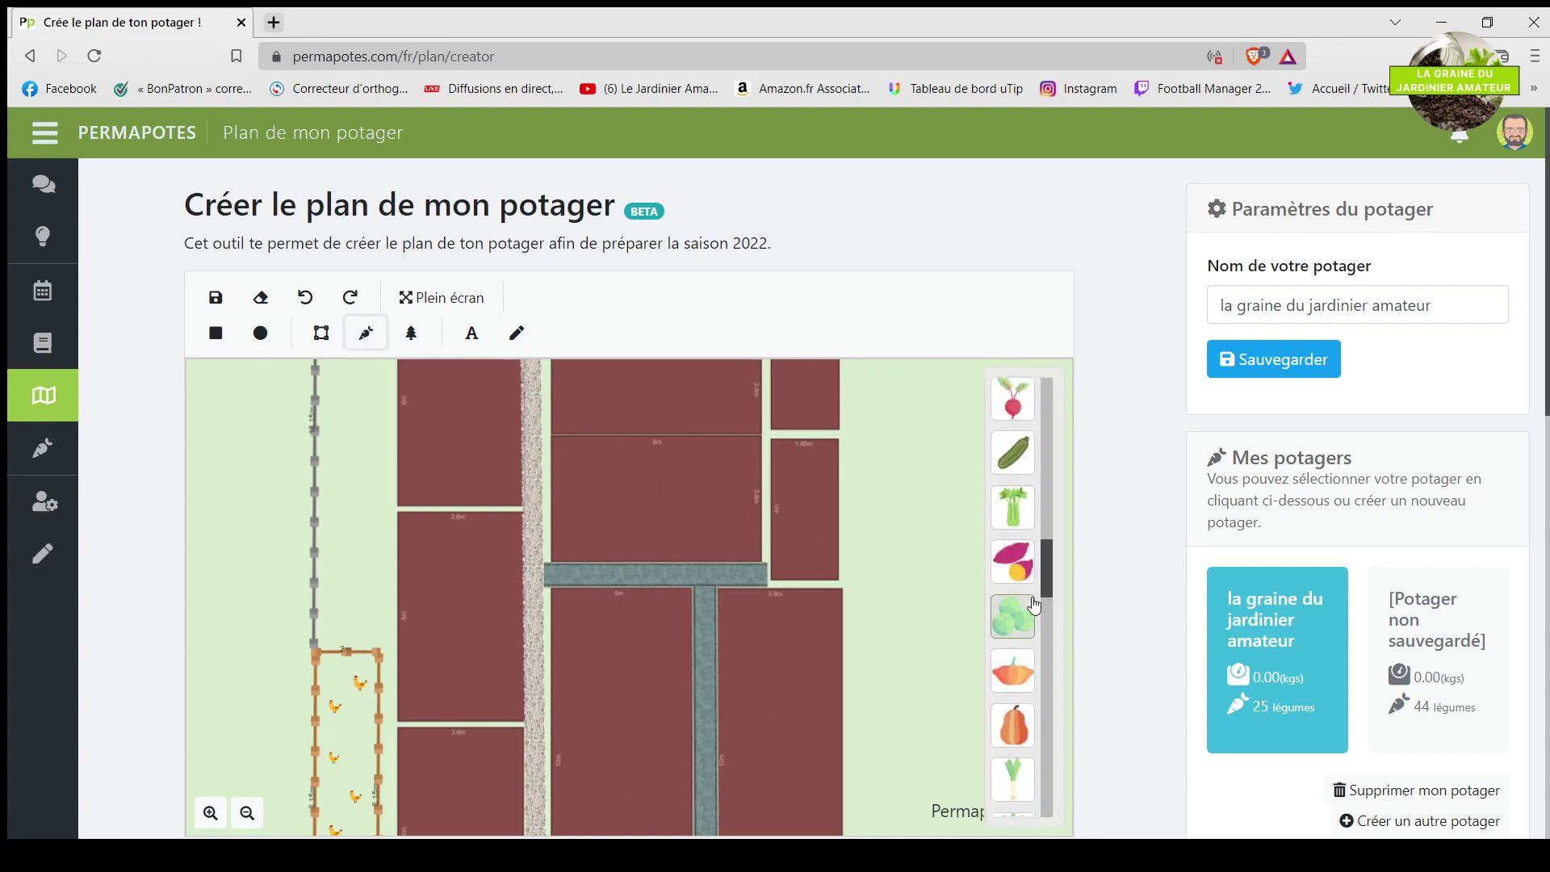
{"action": "scroll", "coordinate": [1013, 601], "scroll_direction": "down", "scroll_amount": 3}
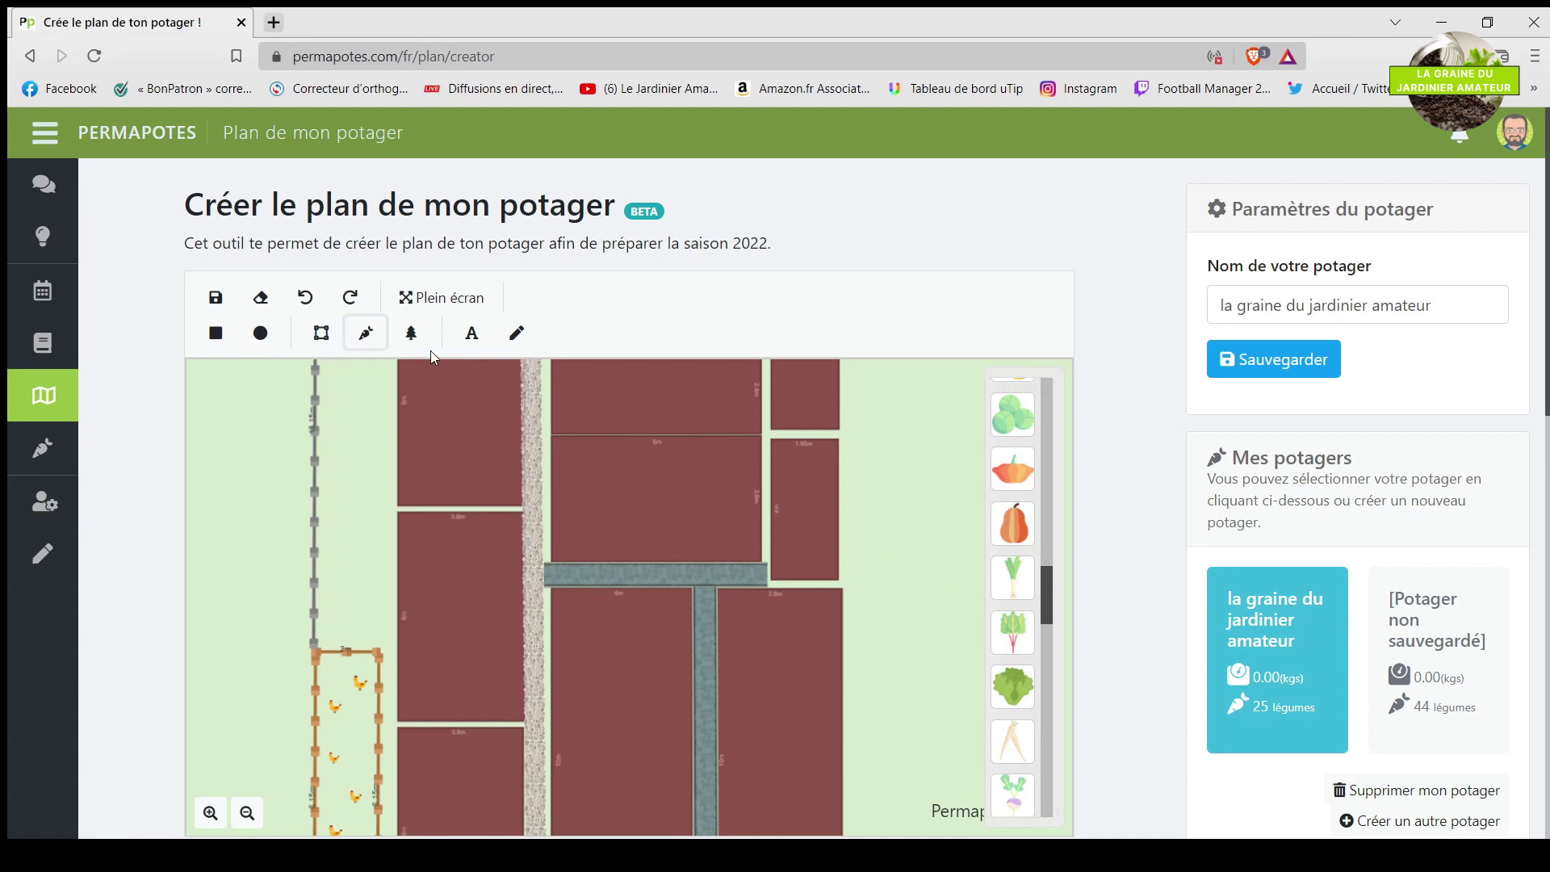
Look through the landscaping elements available for the plan, including shrubs, paving and animals, and bring the whole plot into view.
{"action": "left_click", "coordinate": [412, 333]}
{"action": "scroll", "coordinate": [1009, 537], "scroll_direction": "down", "scroll_amount": 3}
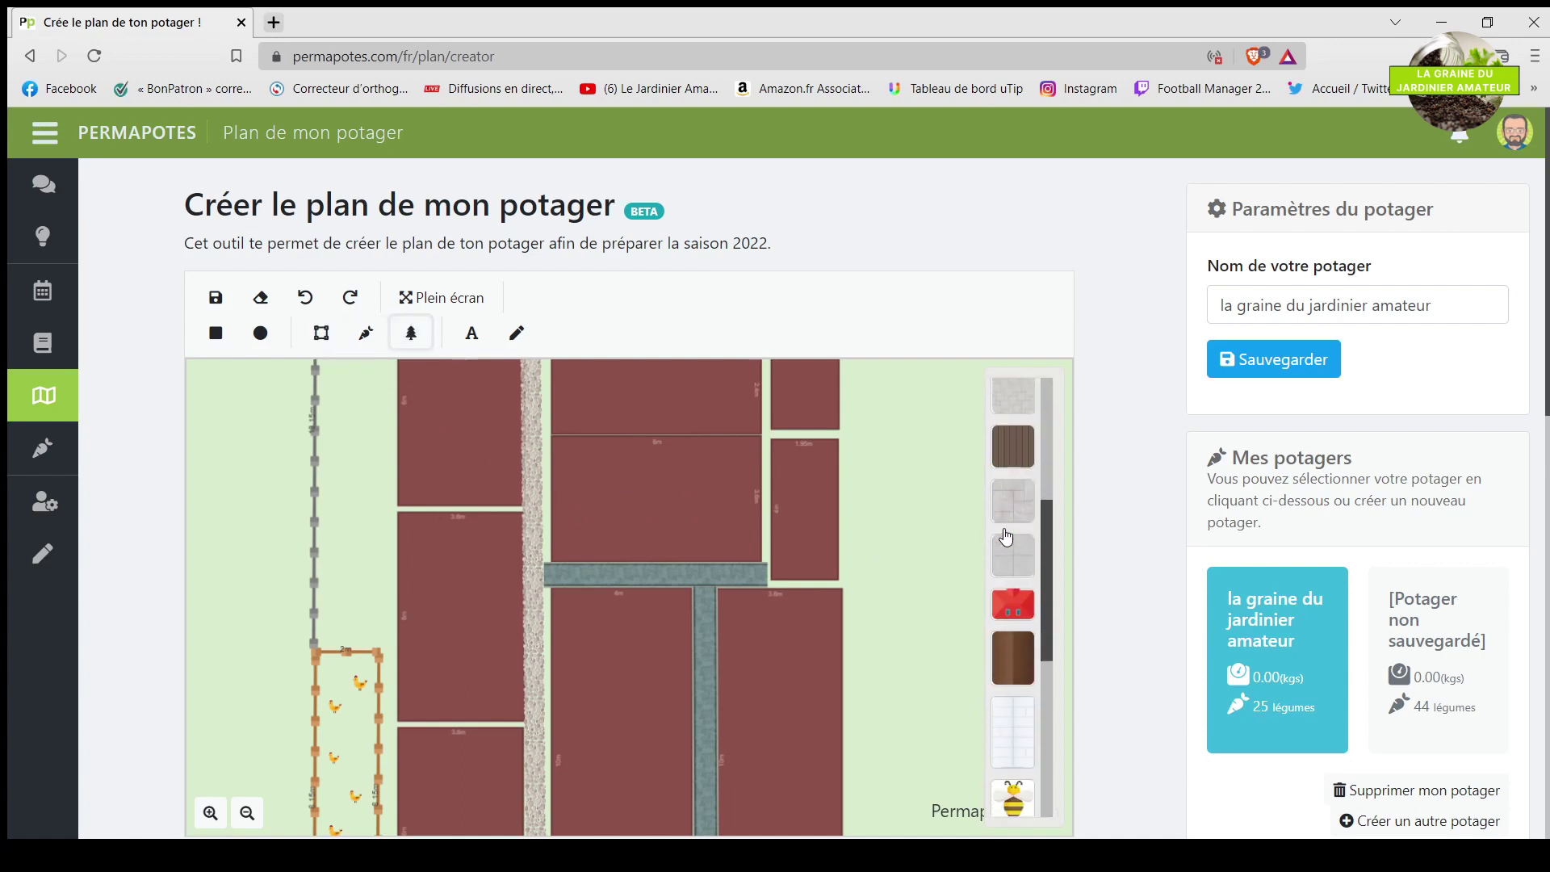
{"action": "scroll", "coordinate": [1005, 537], "scroll_direction": "down", "scroll_amount": 1}
{"action": "scroll", "coordinate": [1016, 557], "scroll_direction": "down", "scroll_amount": 3}
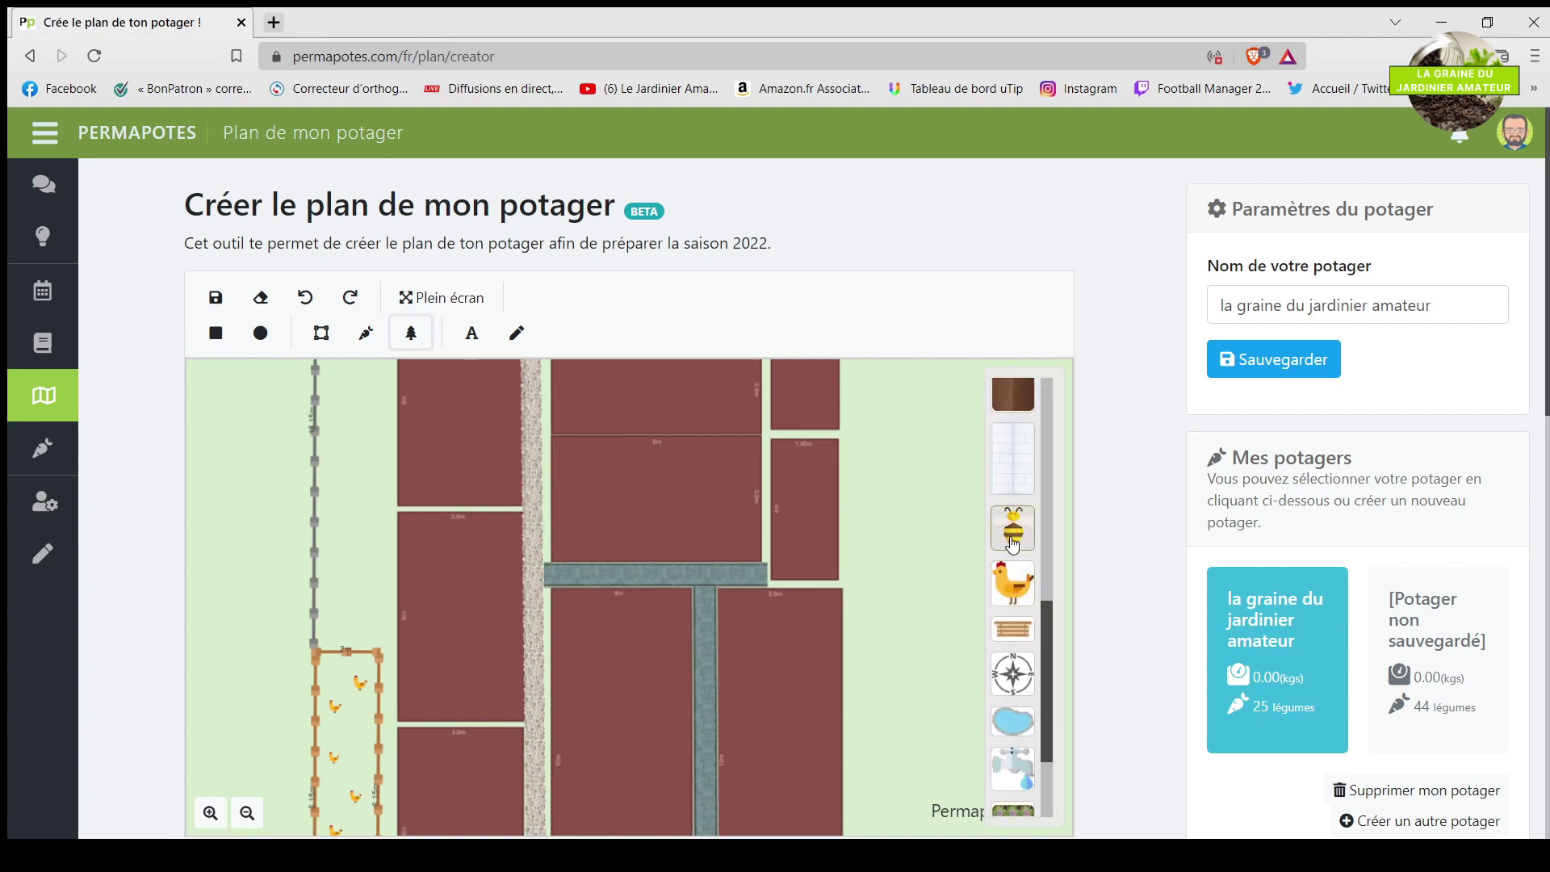
{"action": "scroll", "coordinate": [1014, 549], "scroll_direction": "down", "scroll_amount": 2}
{"action": "scroll", "coordinate": [1013, 549], "scroll_direction": "up", "scroll_amount": 6}
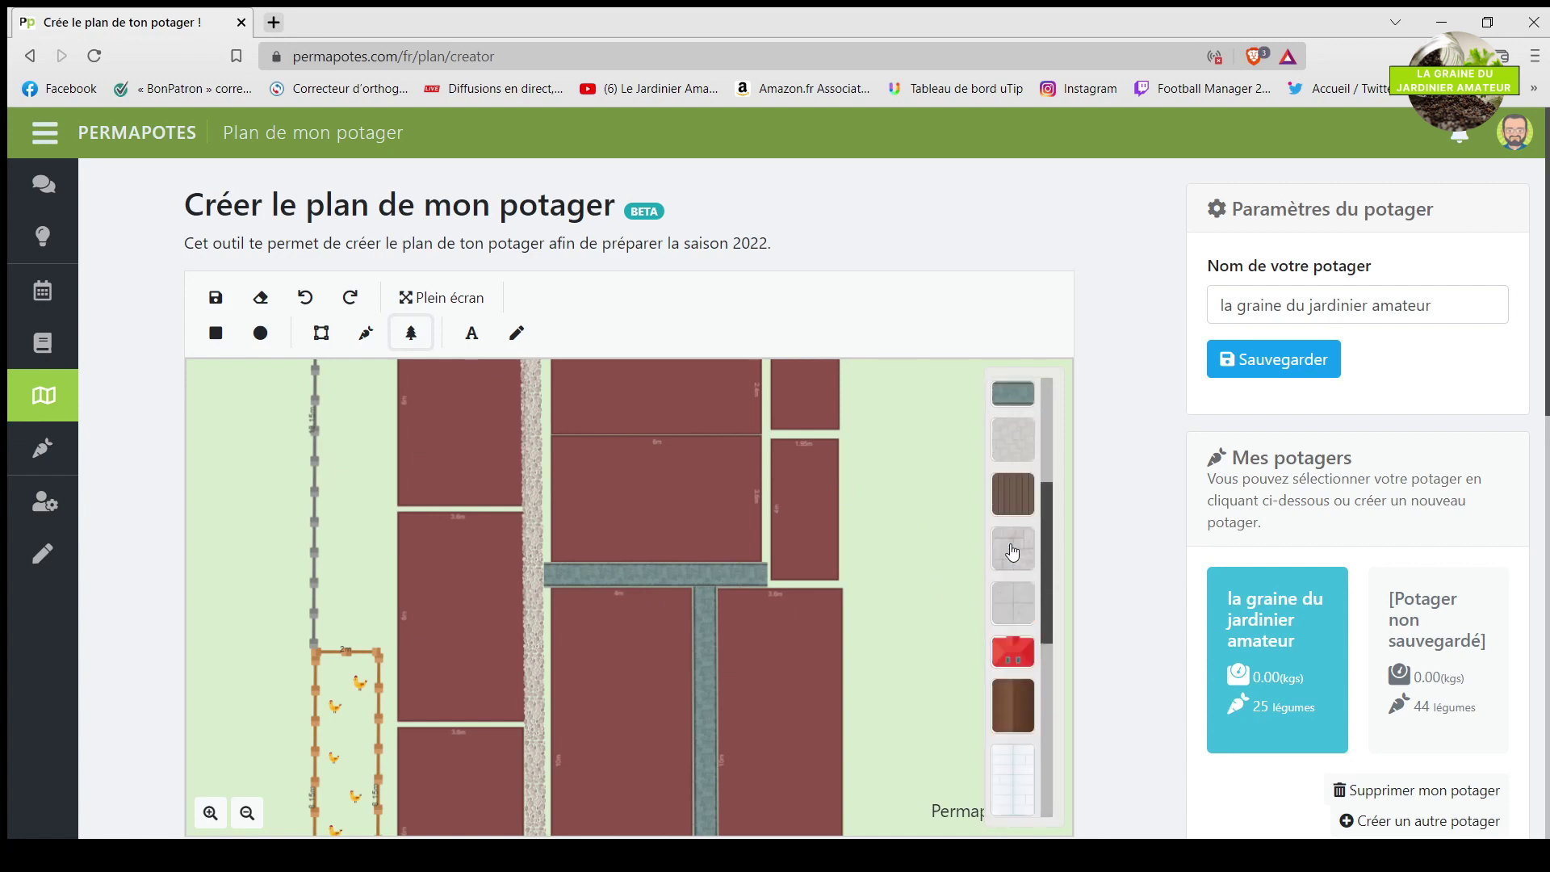
{"action": "scroll", "coordinate": [937, 527], "scroll_direction": "down", "scroll_amount": 5}
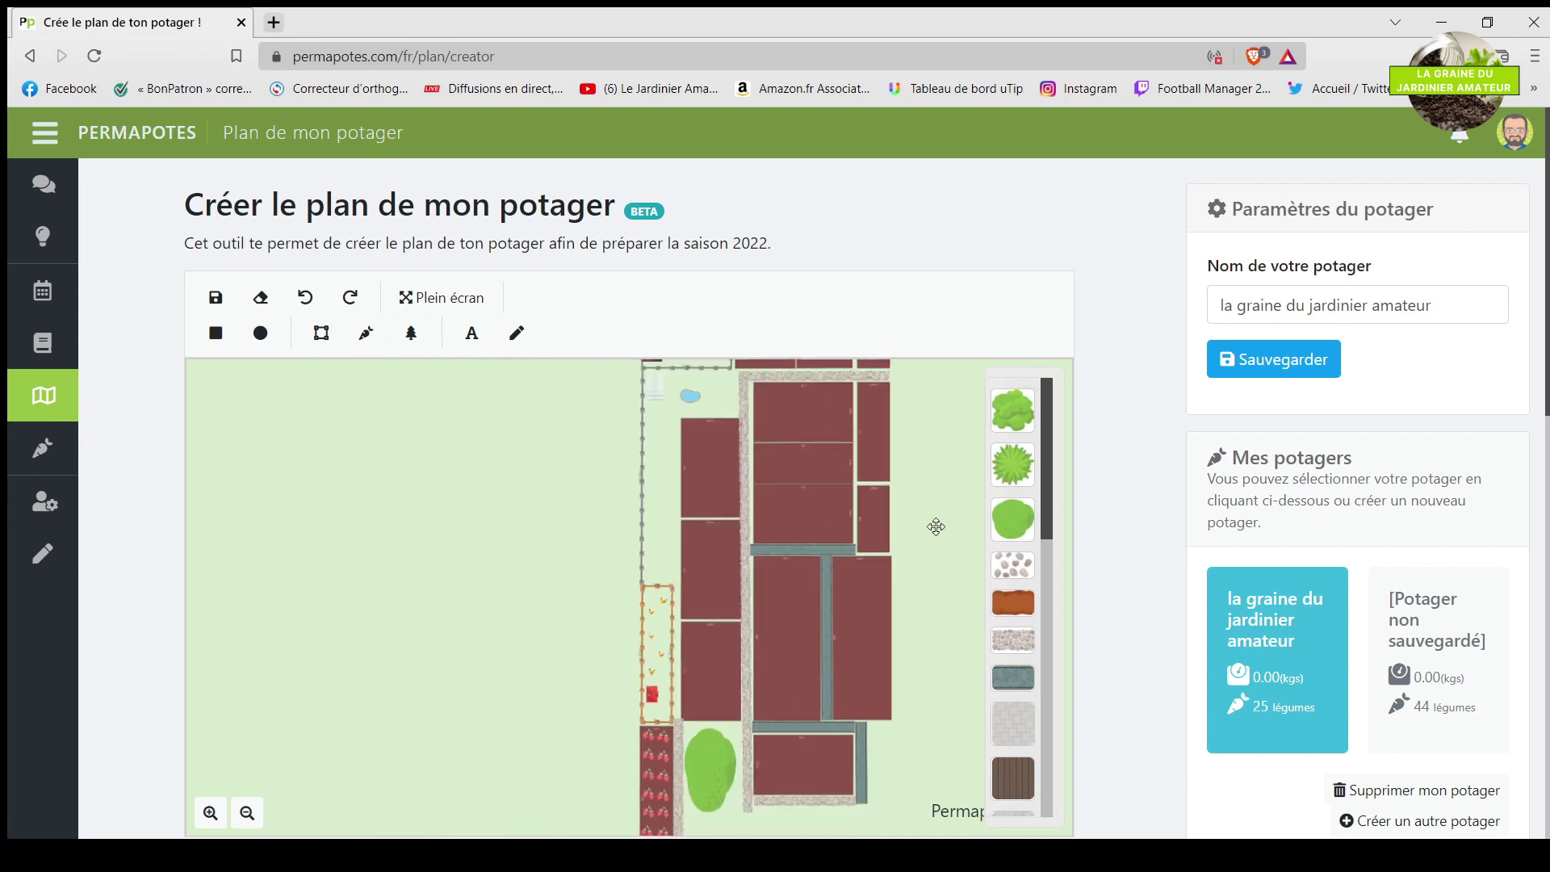
{"action": "left_click_drag", "start_coordinate": [713, 482], "coordinate": [533, 492]}
{"action": "scroll", "coordinate": [543, 490], "scroll_direction": "up", "scroll_amount": 3}
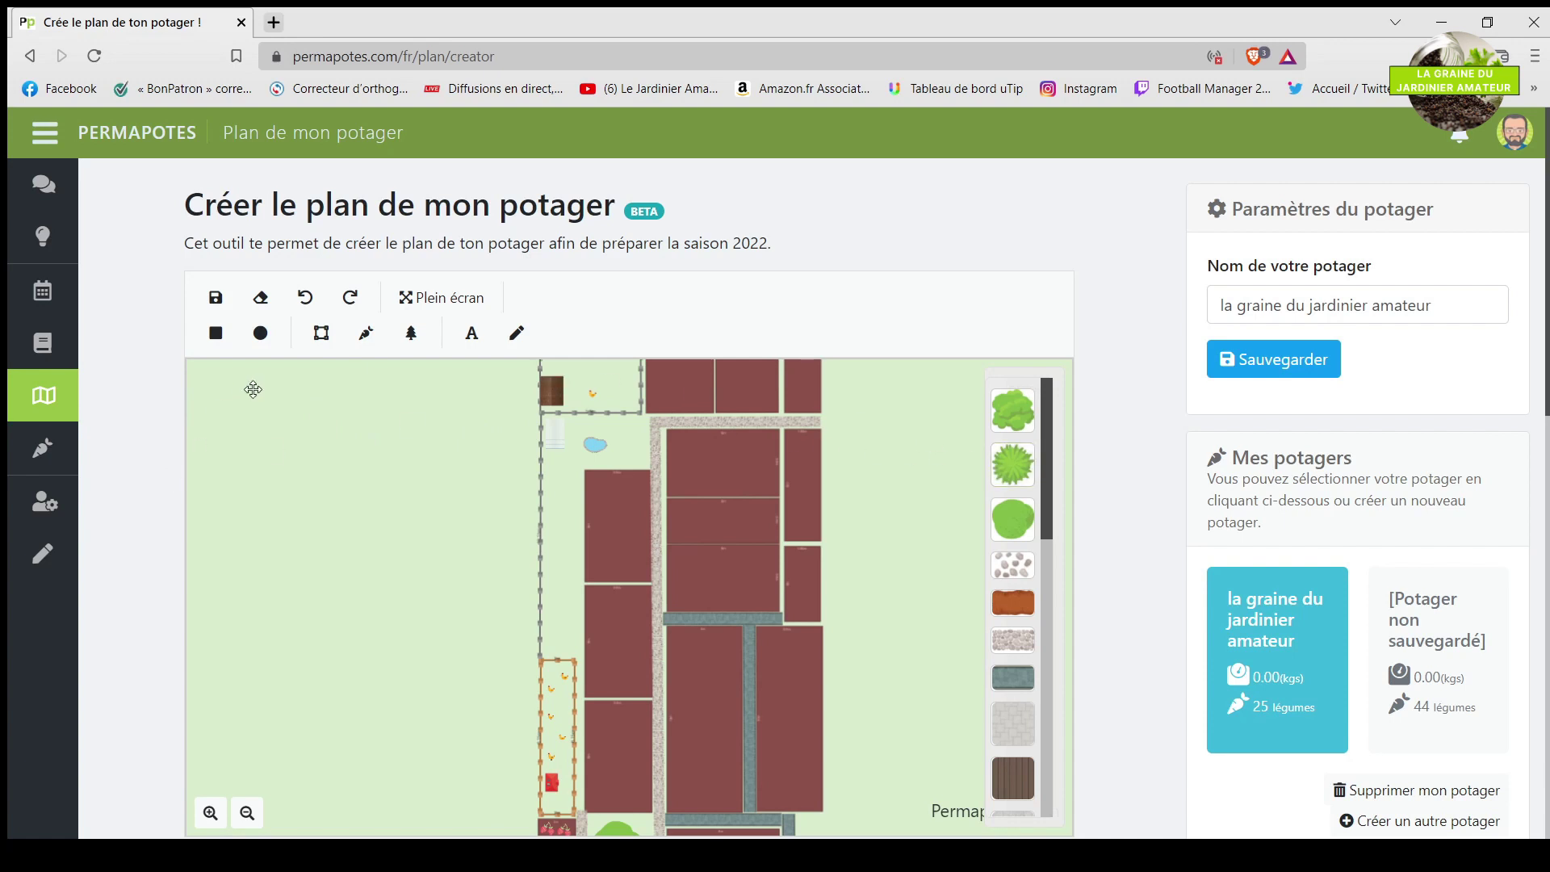
Place a bush on the plan, move it outside the fence, rotate it slightly, and delete it.
{"action": "left_click", "coordinate": [998, 416]}
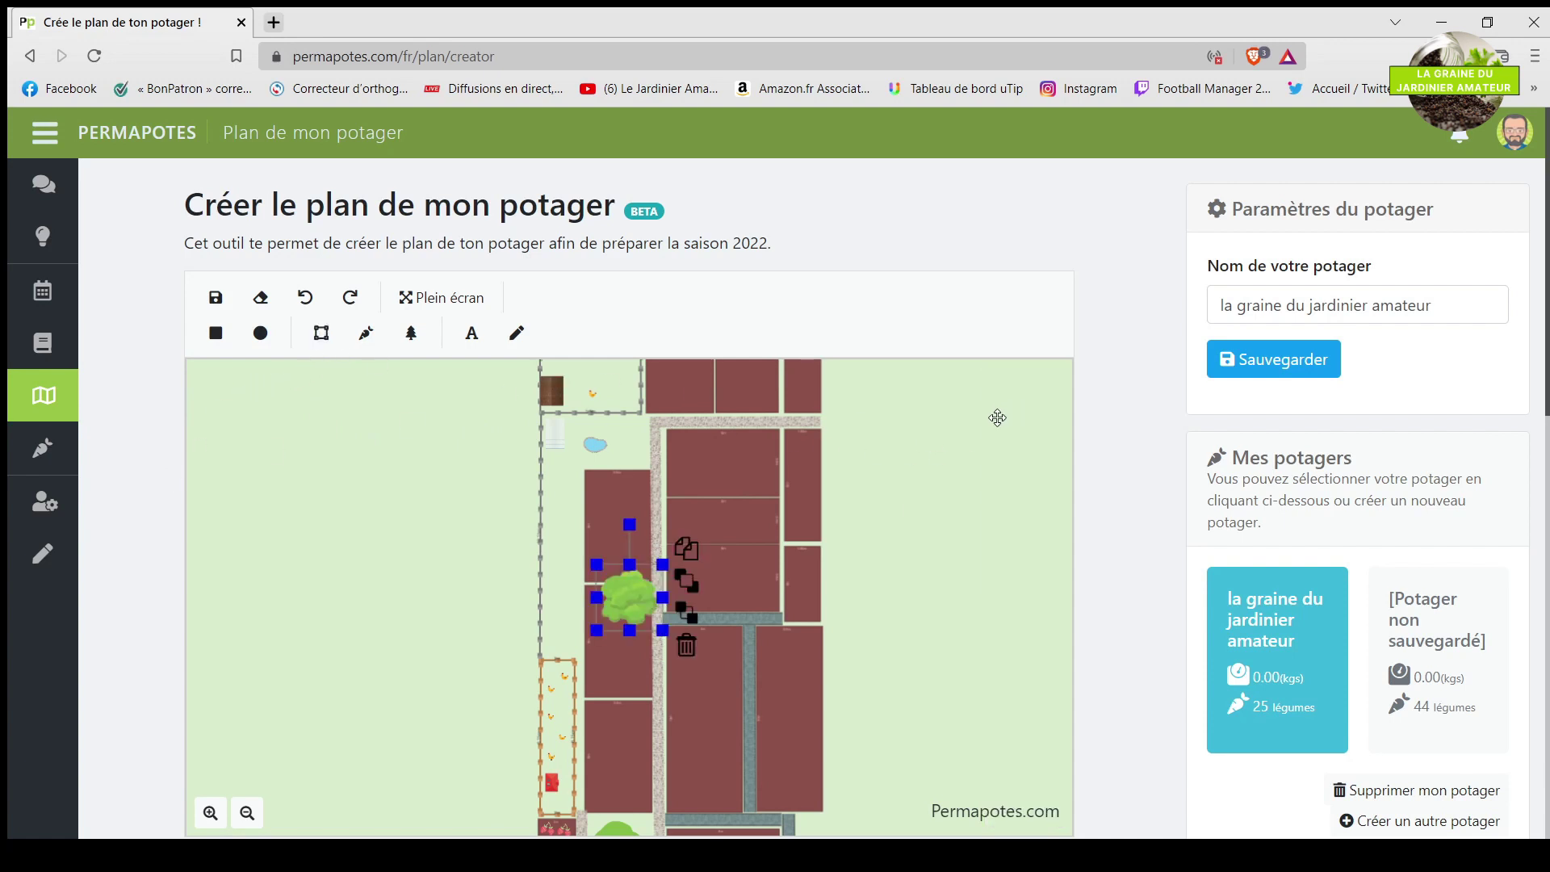
{"action": "left_click_drag", "start_coordinate": [635, 596], "coordinate": [376, 467]}
{"action": "left_click_drag", "start_coordinate": [384, 534], "coordinate": [343, 530]}
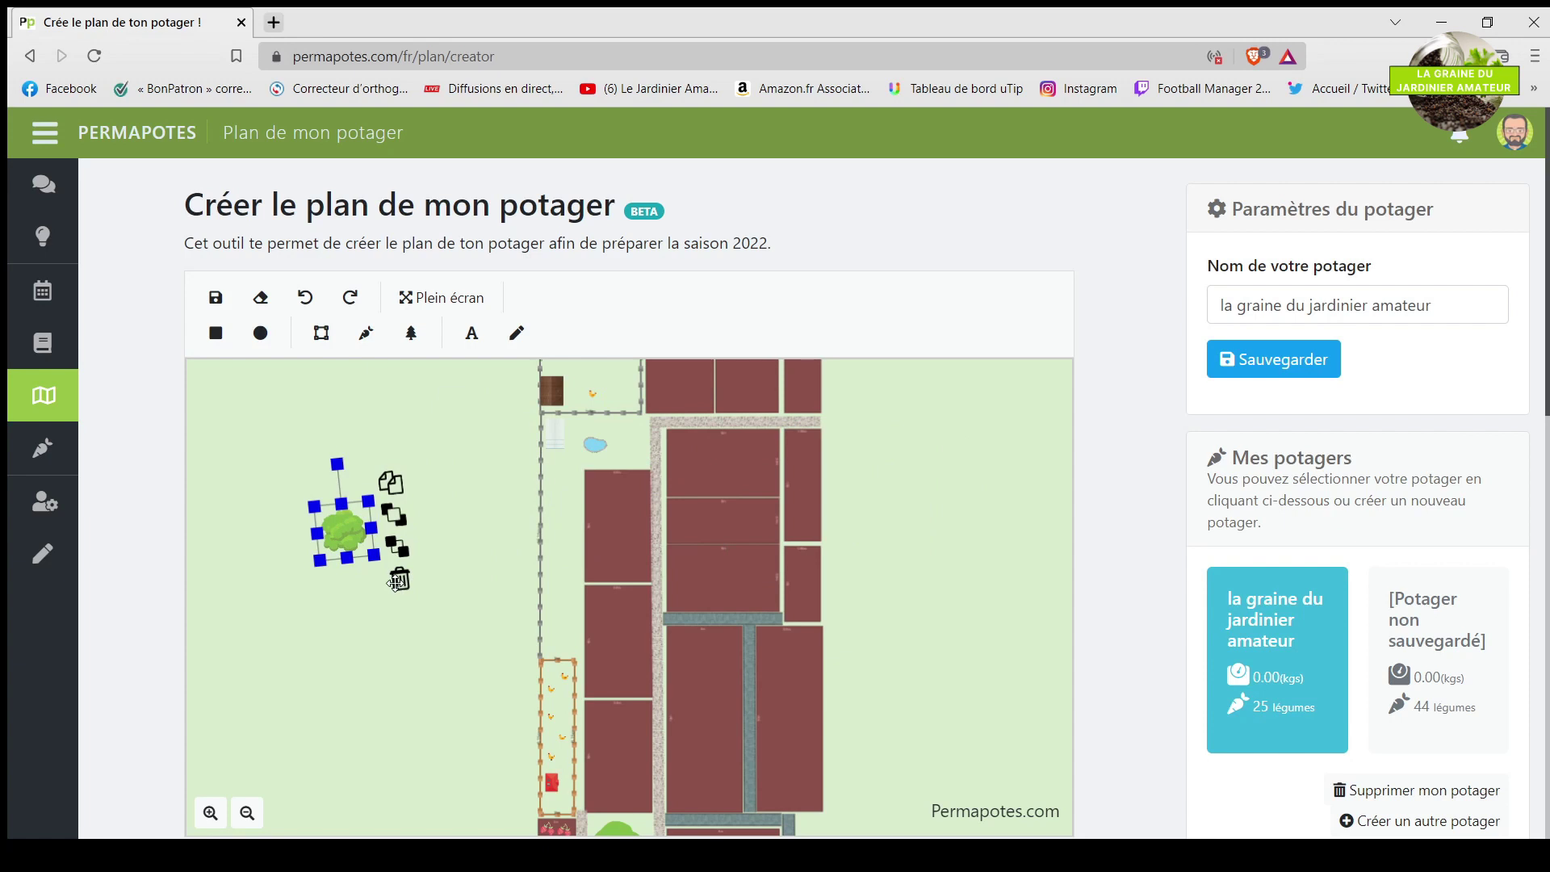
{"action": "left_click", "coordinate": [401, 581]}
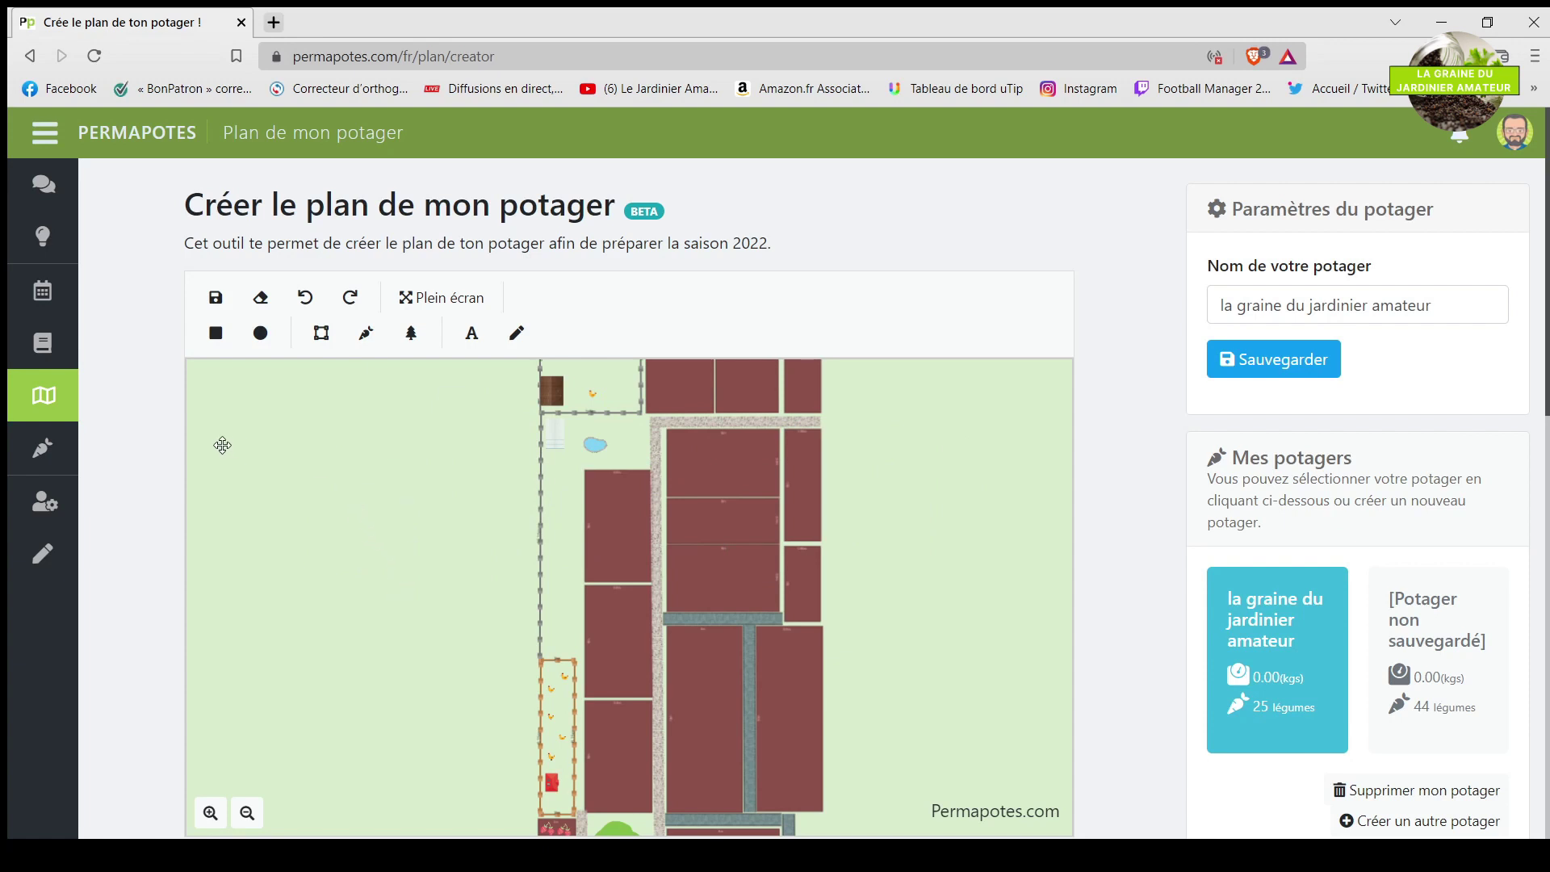
Open the Mes légumes selection page, leaving the garden plan without saving its changes.
{"action": "left_click", "coordinate": [45, 449]}
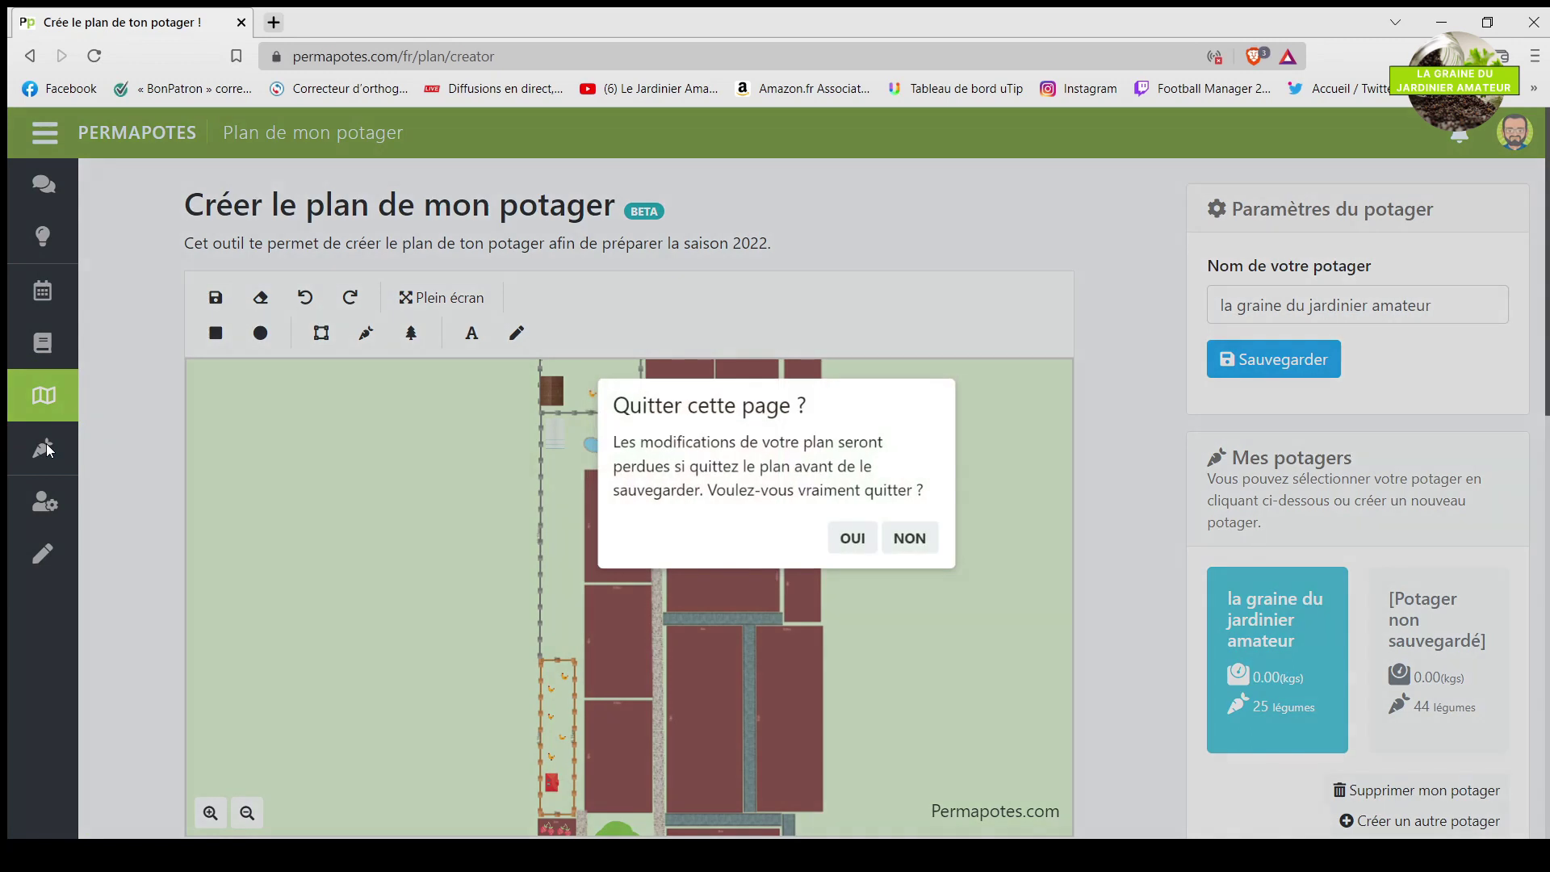
{"action": "left_click", "coordinate": [906, 541]}
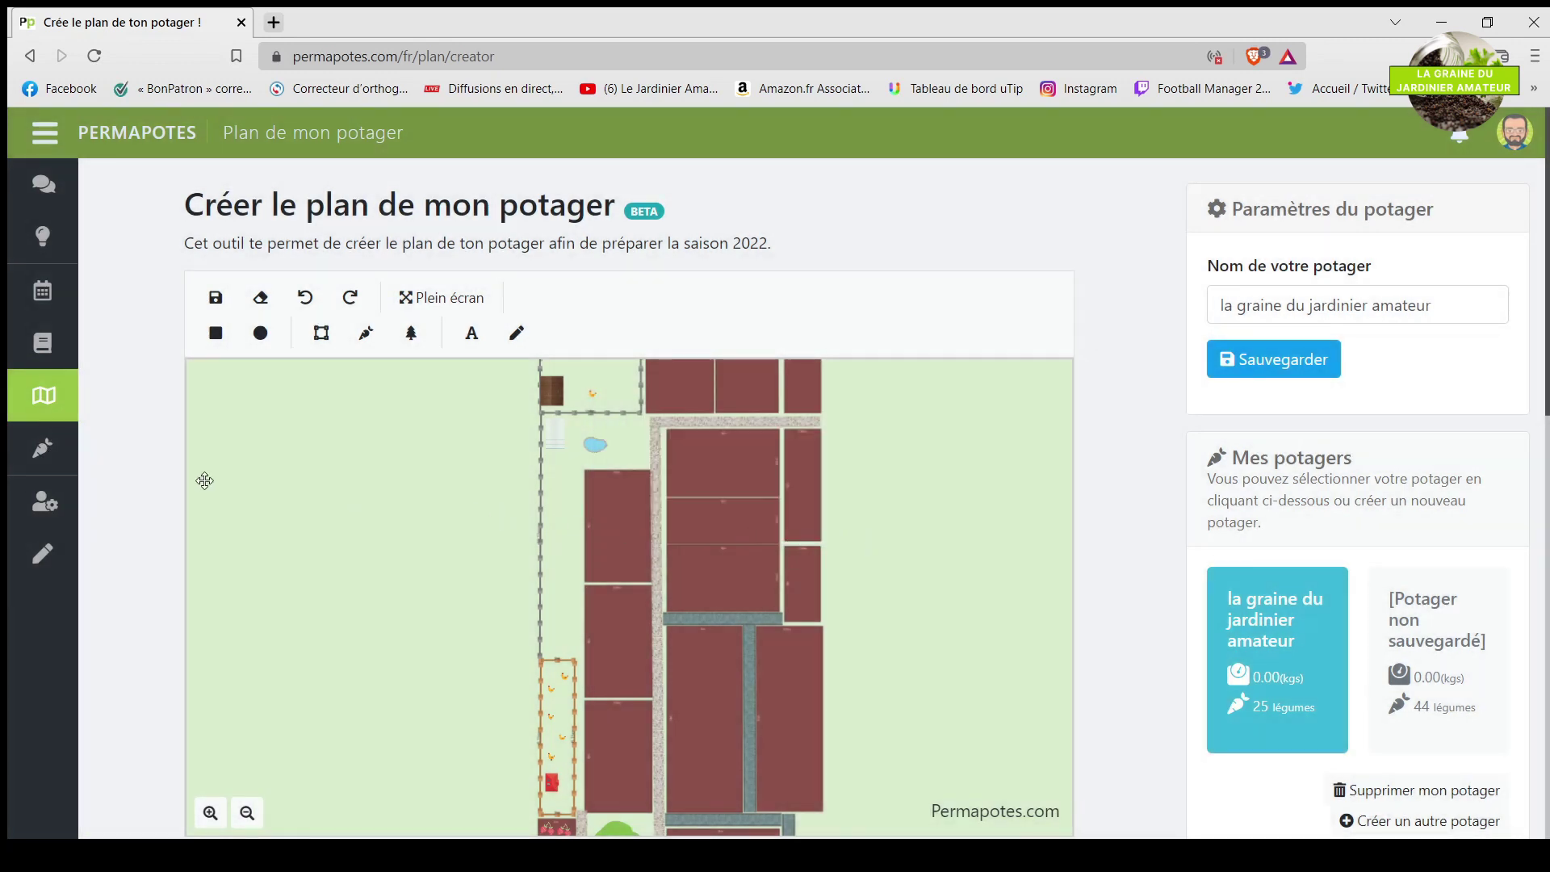
{"action": "left_click", "coordinate": [45, 446]}
{"action": "left_click", "coordinate": [853, 541]}
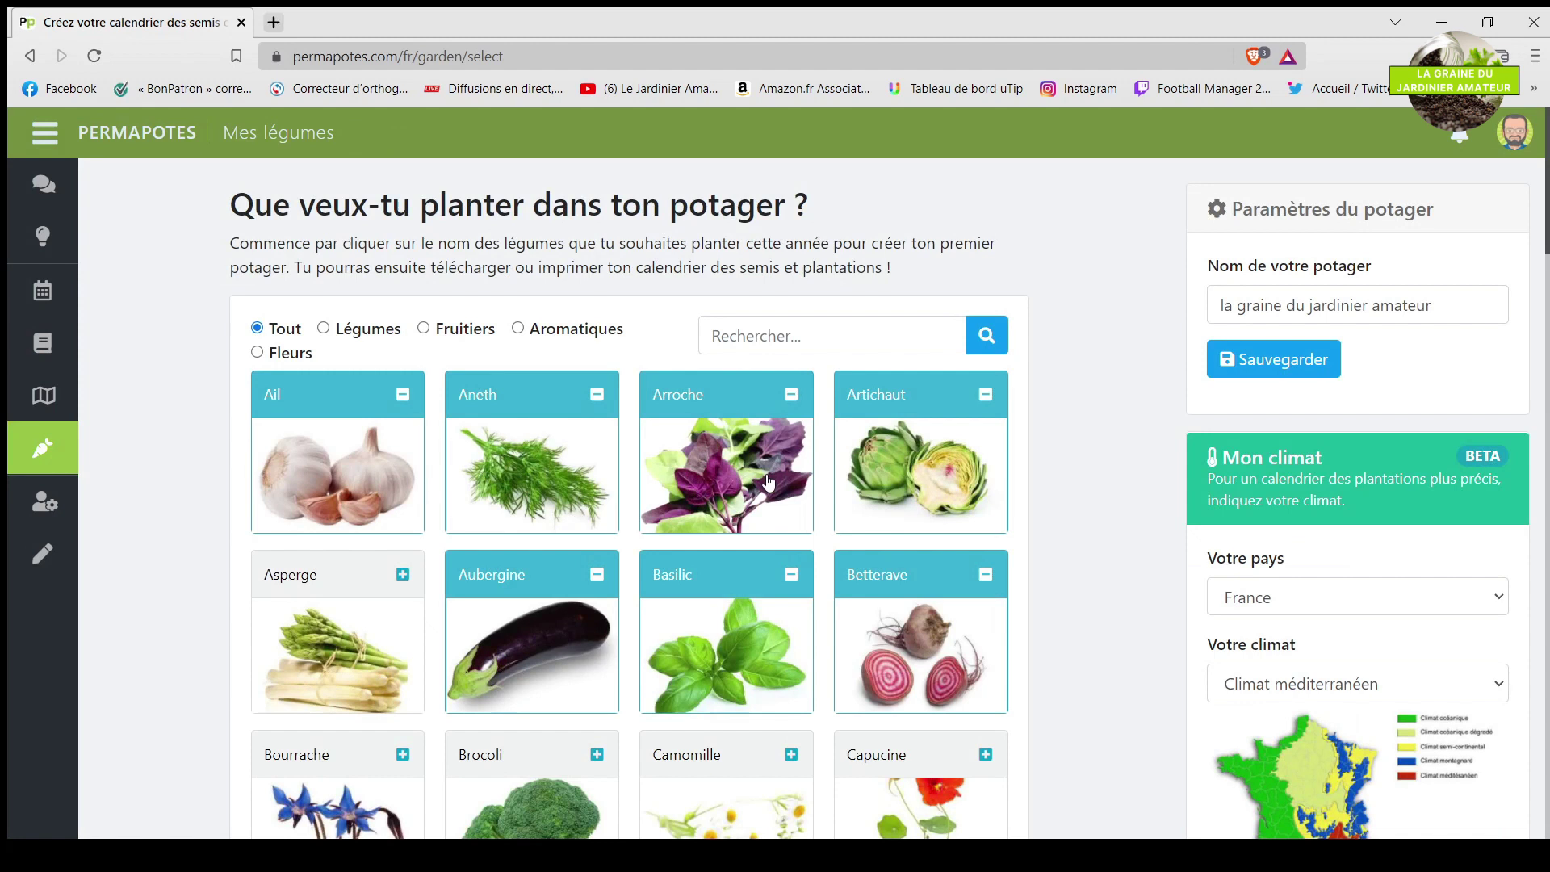
Add Cerfeuil and Patate douce to the garden's vegetable selection, and remove Carotte from it.
{"action": "scroll", "coordinate": [224, 450], "scroll_direction": "down", "scroll_amount": 6}
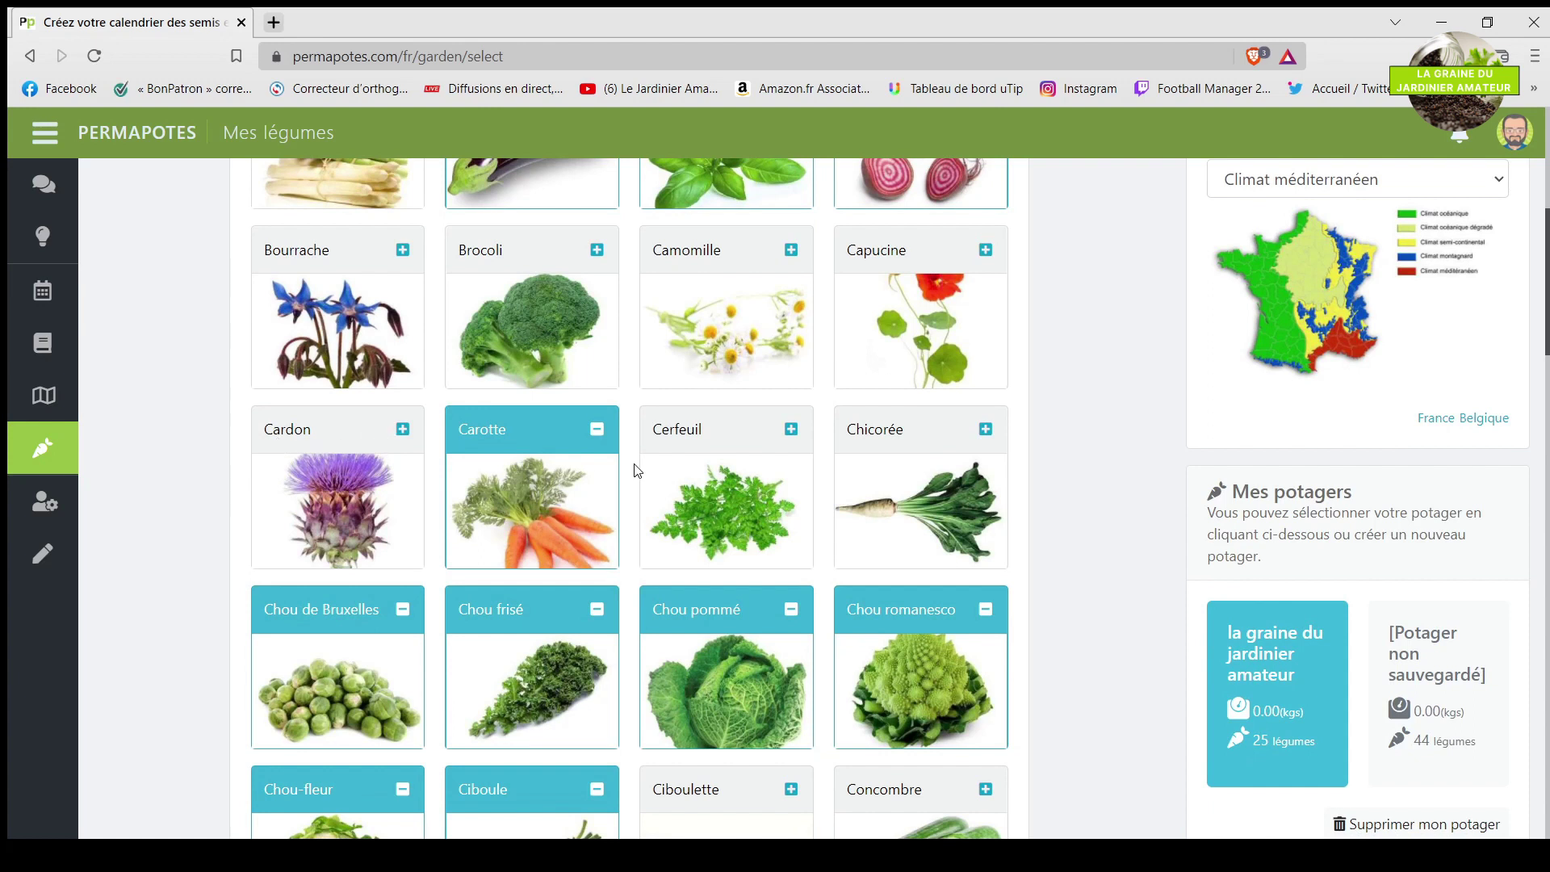
{"action": "left_click", "coordinate": [791, 430]}
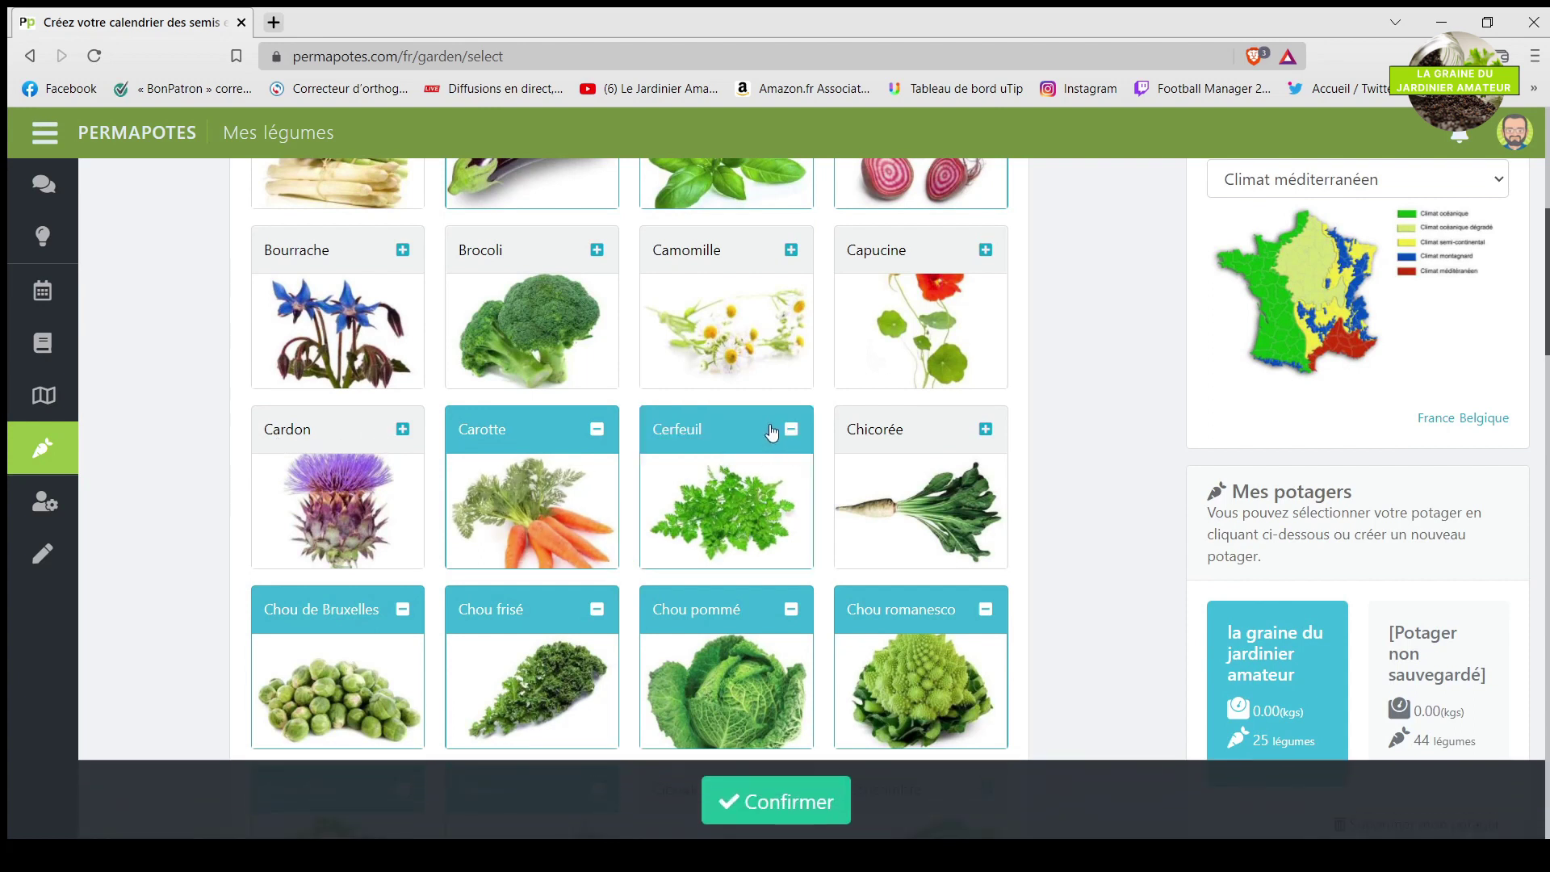
{"action": "left_click", "coordinate": [597, 429]}
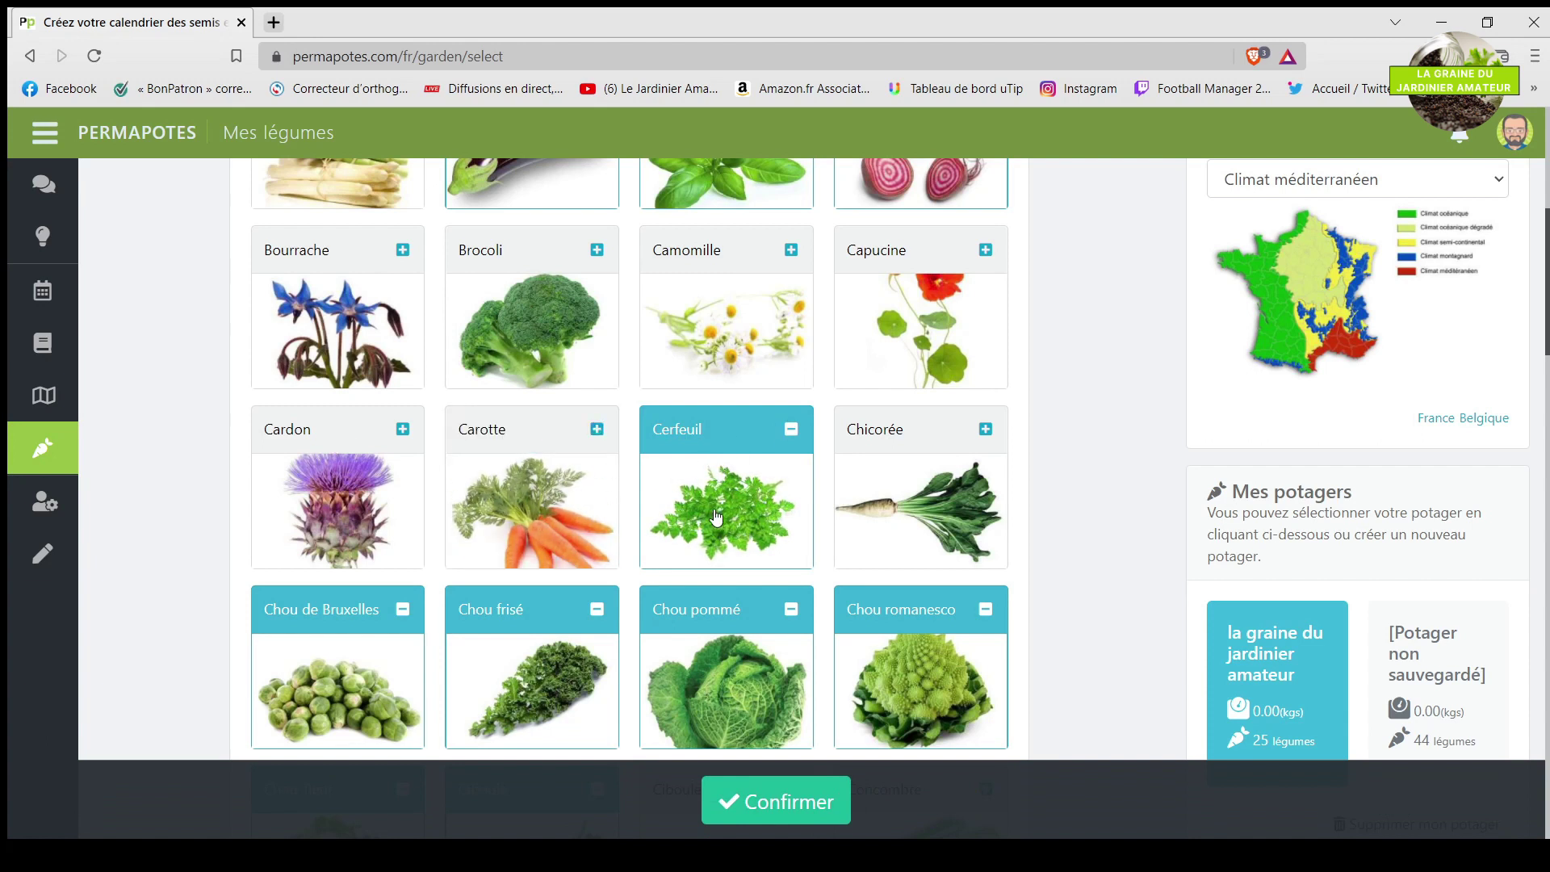
{"action": "scroll", "coordinate": [716, 517], "scroll_direction": "down", "scroll_amount": 15}
{"action": "scroll", "coordinate": [608, 547], "scroll_direction": "down", "scroll_amount": 8}
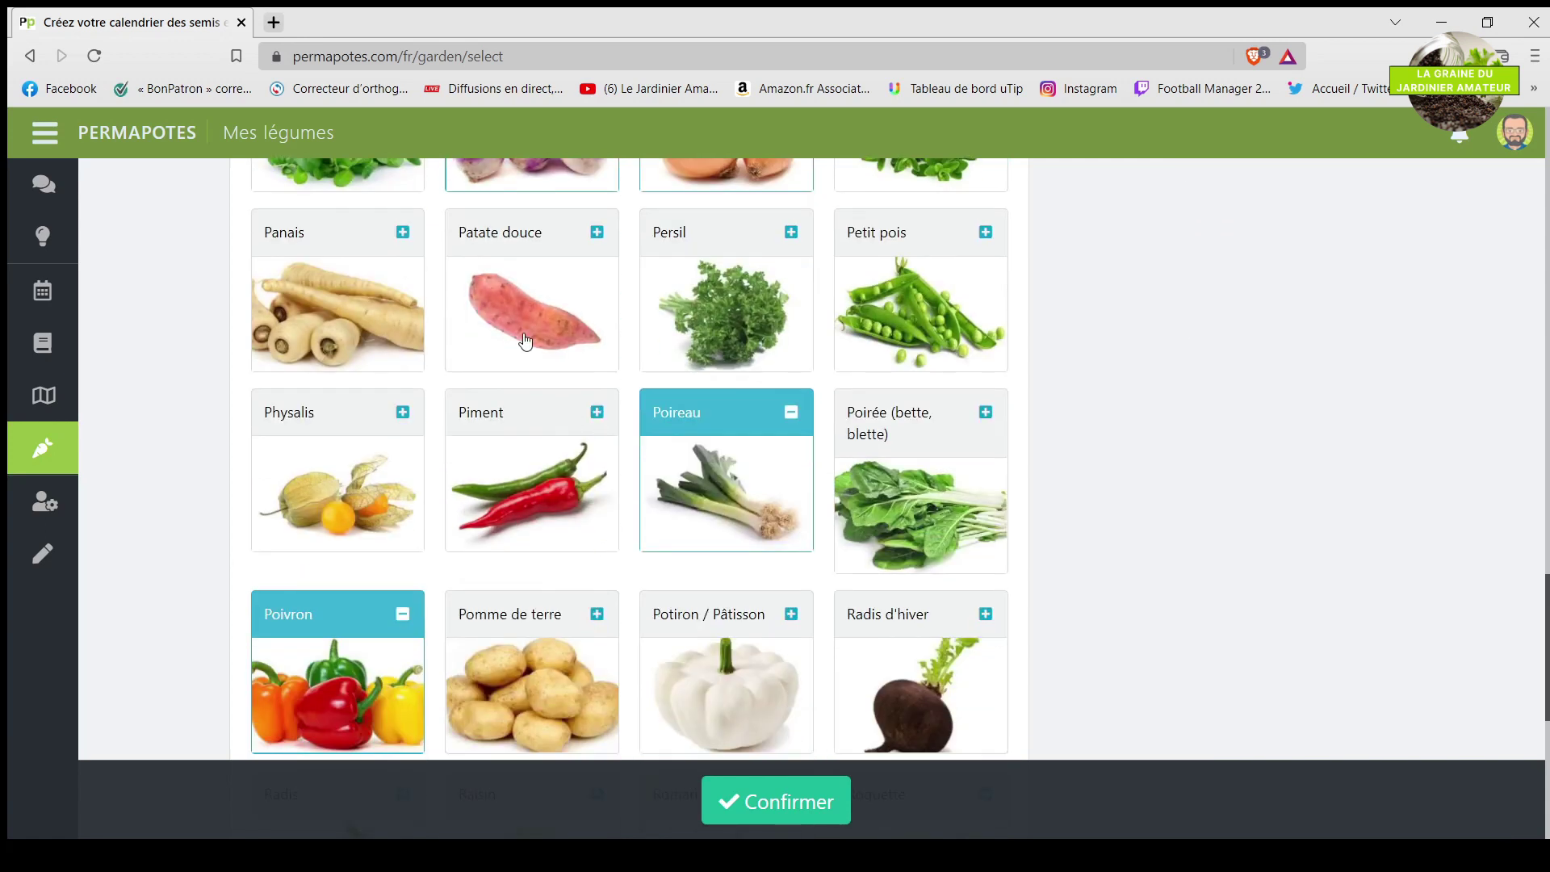
{"action": "left_click", "coordinate": [598, 235]}
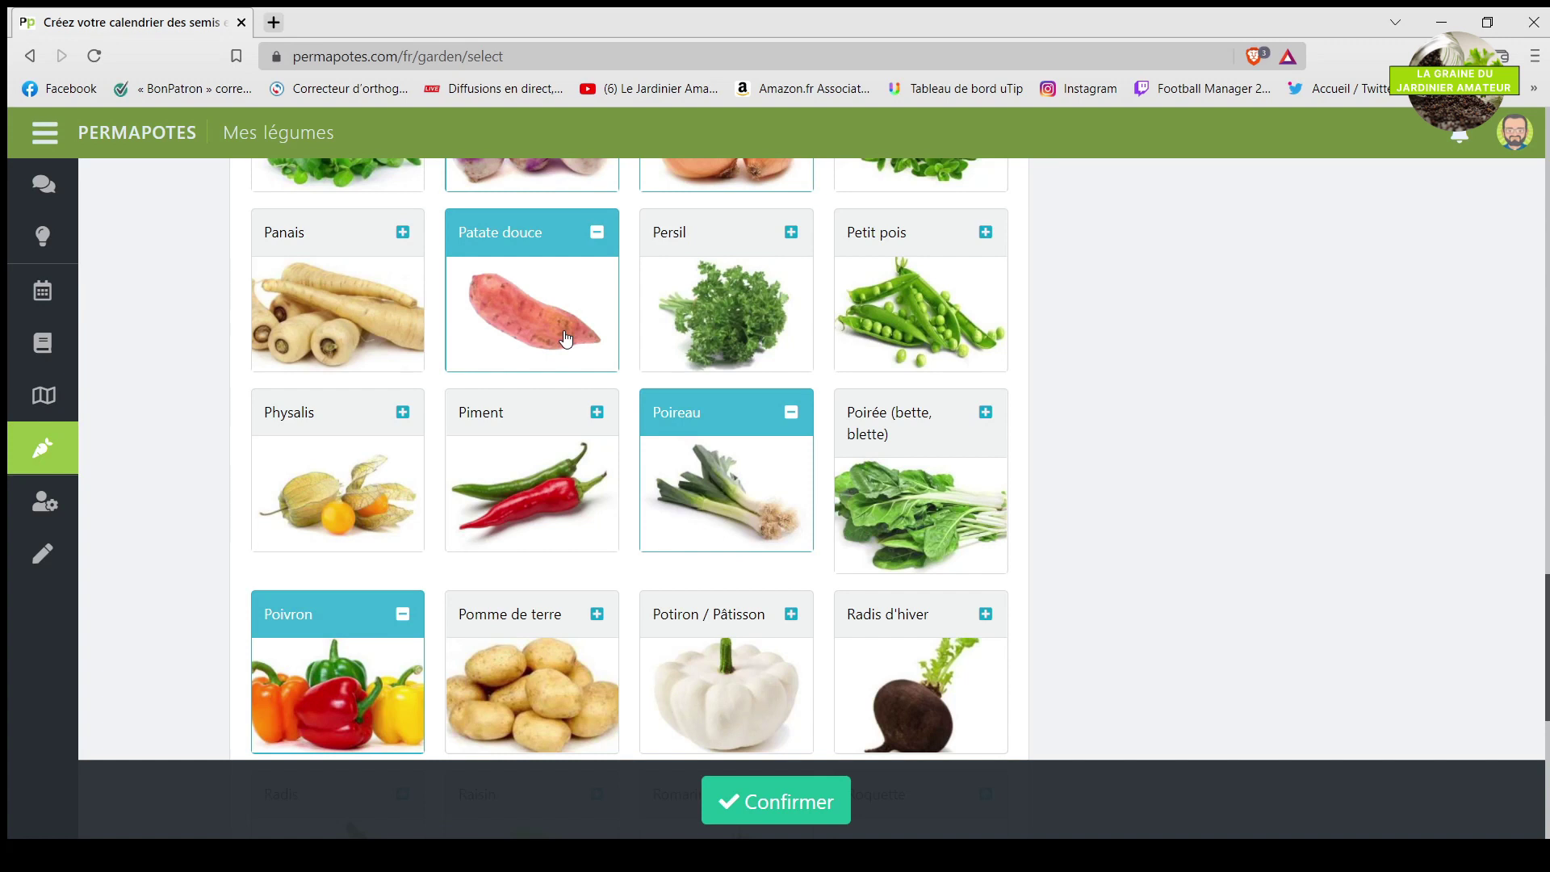
Open the vegetable suggestion form from the end of the vegetable list and look over its contact fields.
{"action": "scroll", "coordinate": [538, 347], "scroll_direction": "down", "scroll_amount": 7}
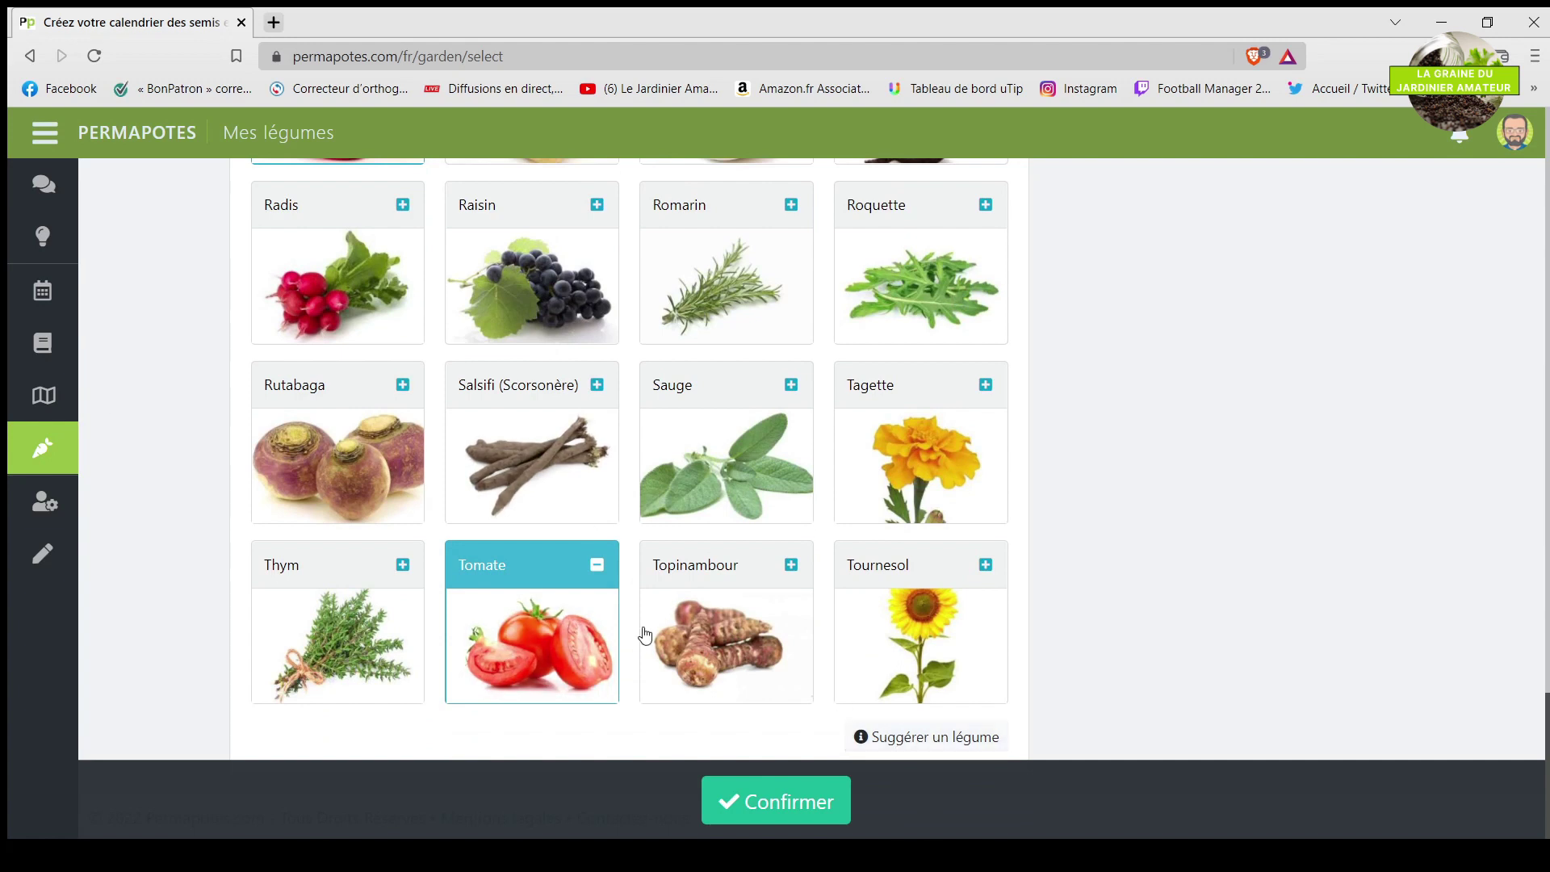
{"action": "left_click", "coordinate": [928, 742]}
{"action": "scroll", "coordinate": [347, 412], "scroll_direction": "down", "scroll_amount": 1}
{"action": "scroll", "coordinate": [347, 411], "scroll_direction": "down", "scroll_amount": 1}
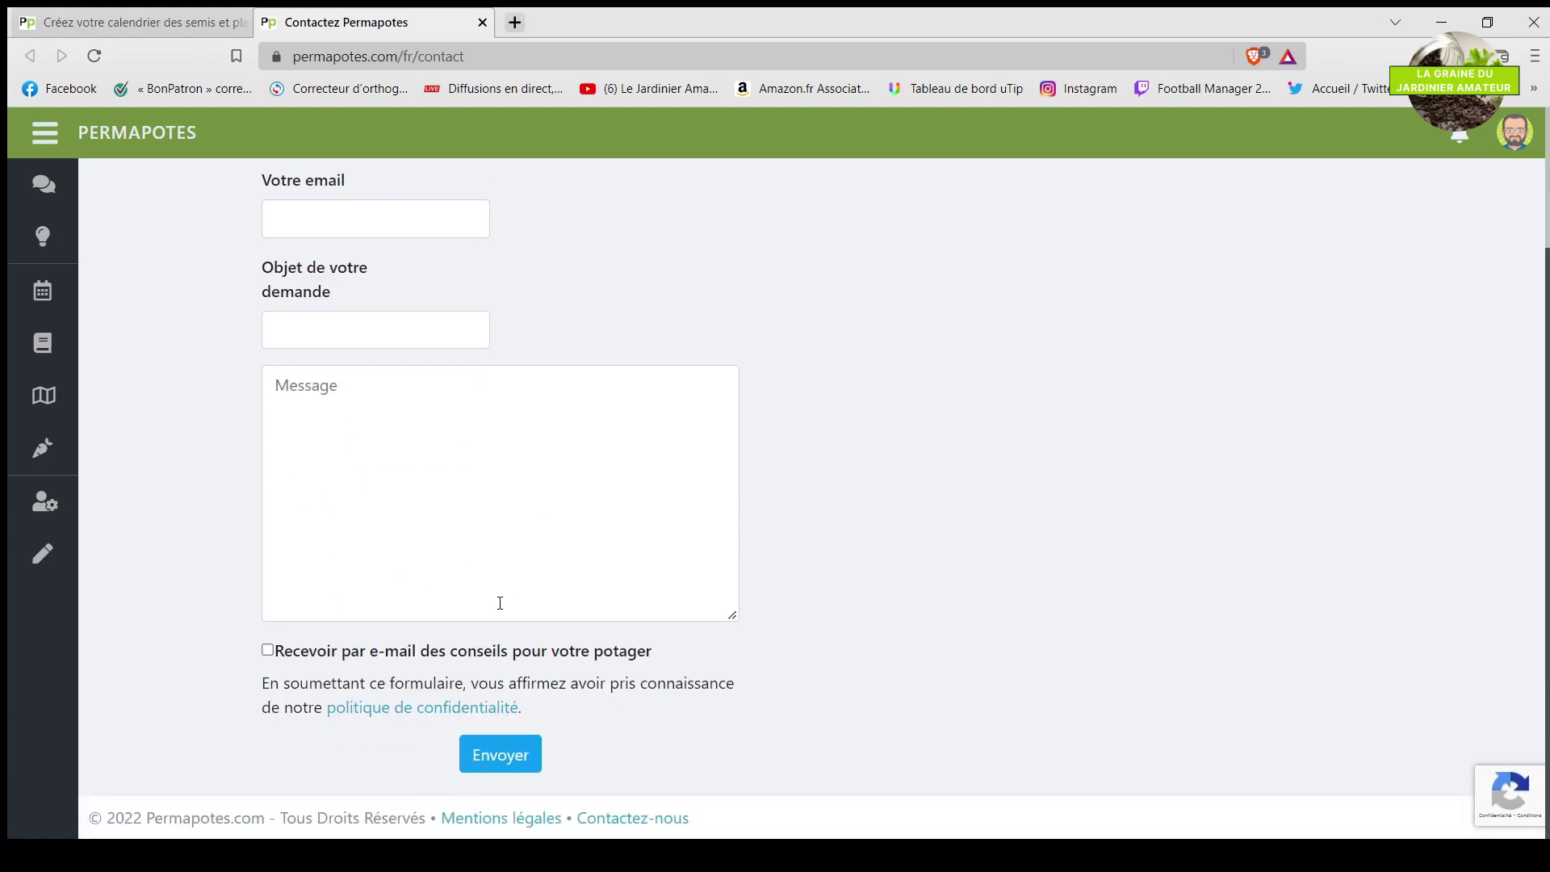
{"action": "scroll", "coordinate": [500, 603], "scroll_direction": "up", "scroll_amount": 2}
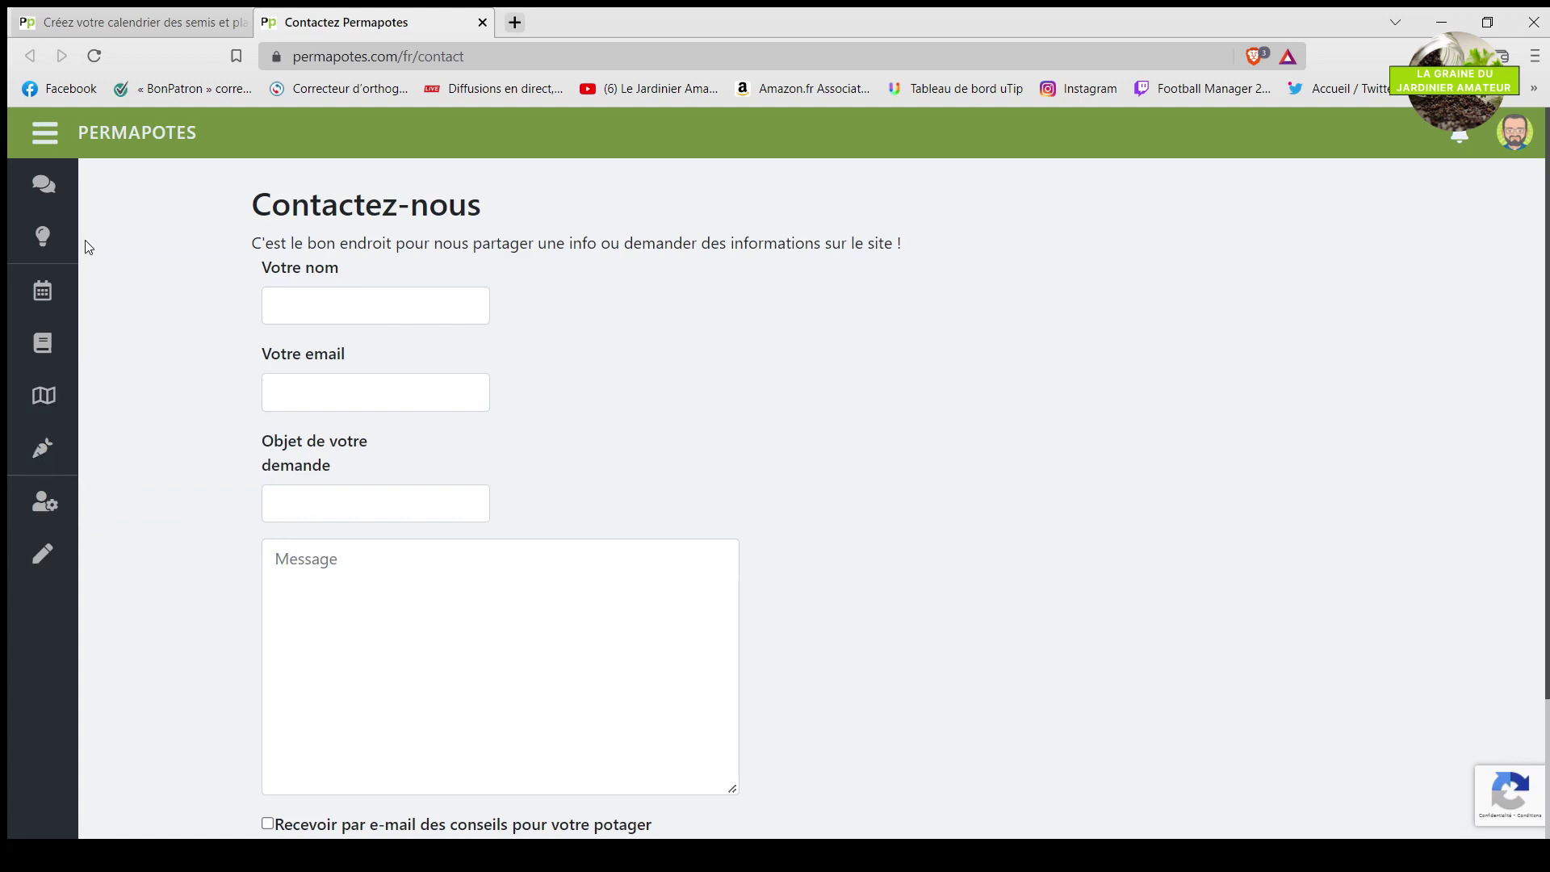
Go to the Les discussions page and look through the community posts.
{"action": "left_click", "coordinate": [43, 184]}
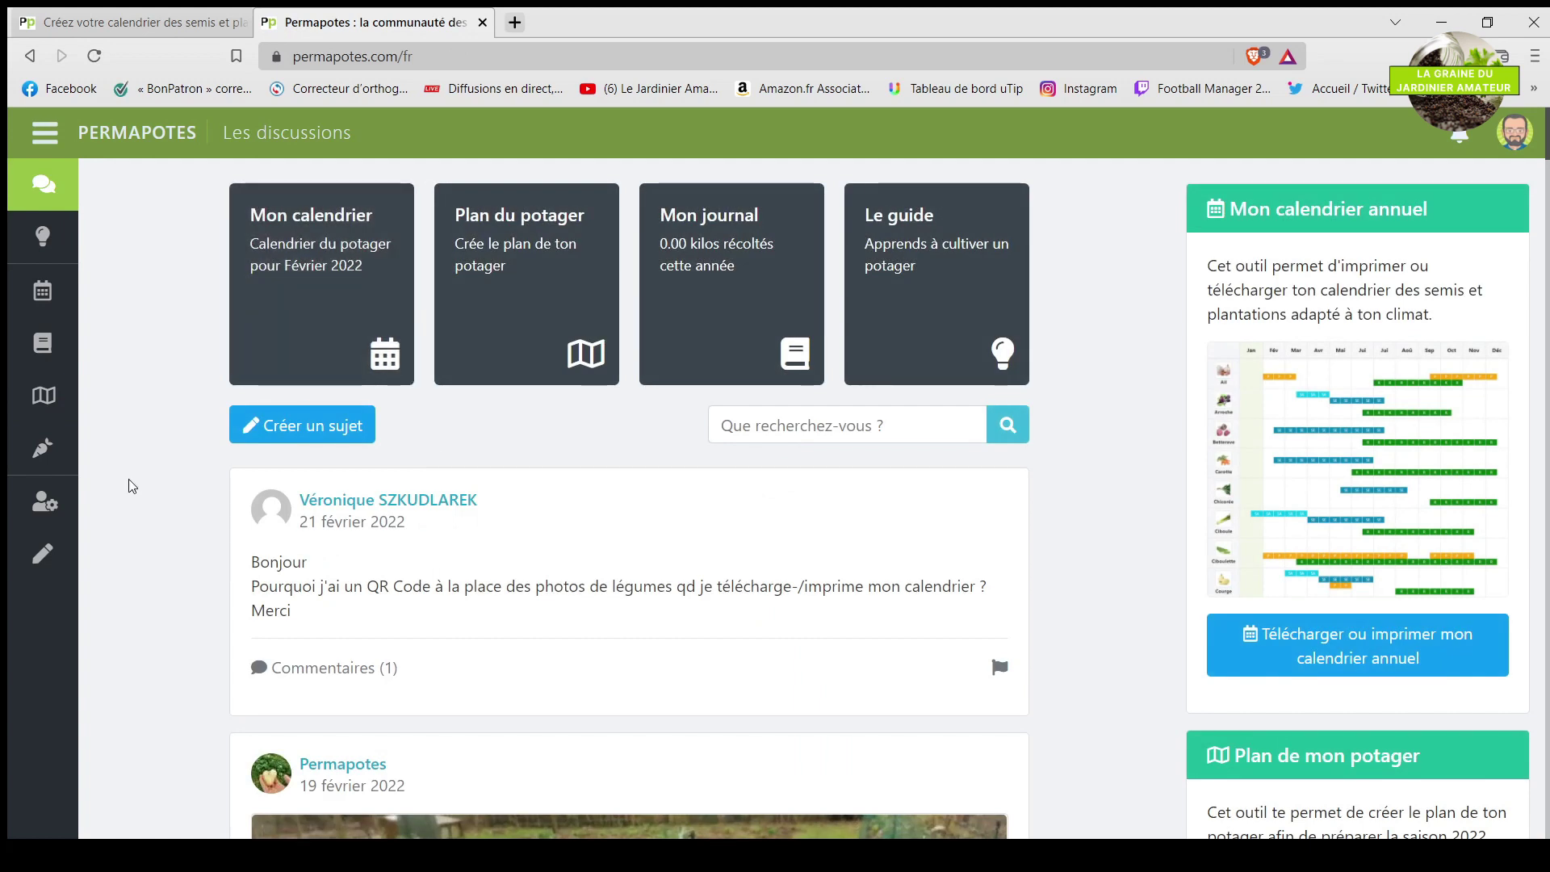
{"action": "scroll", "coordinate": [166, 507], "scroll_direction": "down", "scroll_amount": 2}
{"action": "scroll", "coordinate": [162, 506], "scroll_direction": "up", "scroll_amount": 2}
Open the Plan de mon potager page and bring the whole garden plot into view.
{"action": "left_click", "coordinate": [48, 304]}
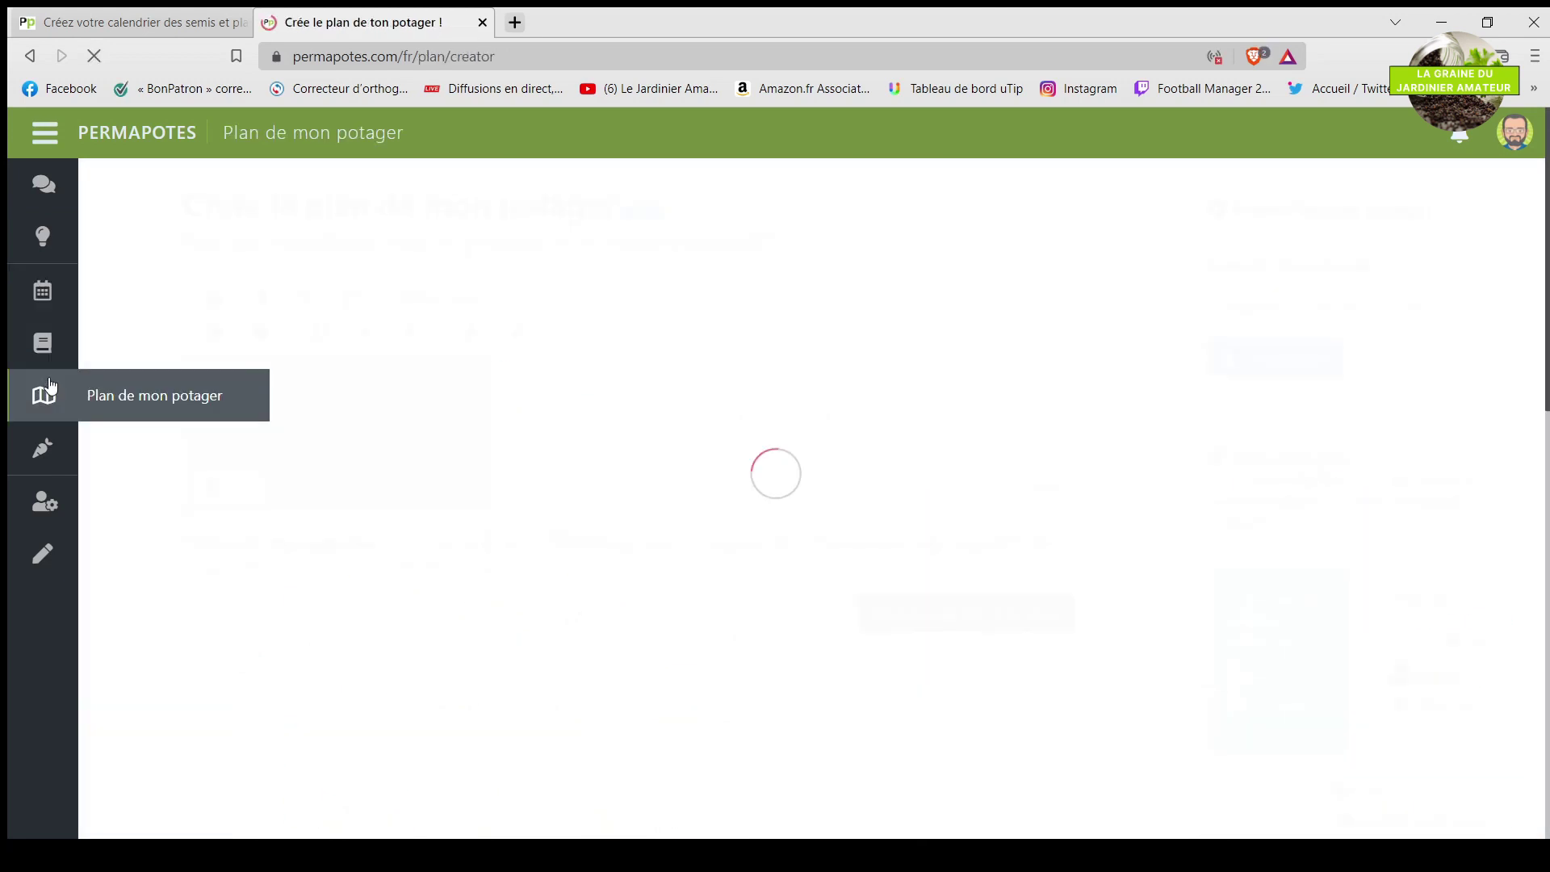
{"action": "scroll", "coordinate": [558, 306], "scroll_direction": "down", "scroll_amount": 4}
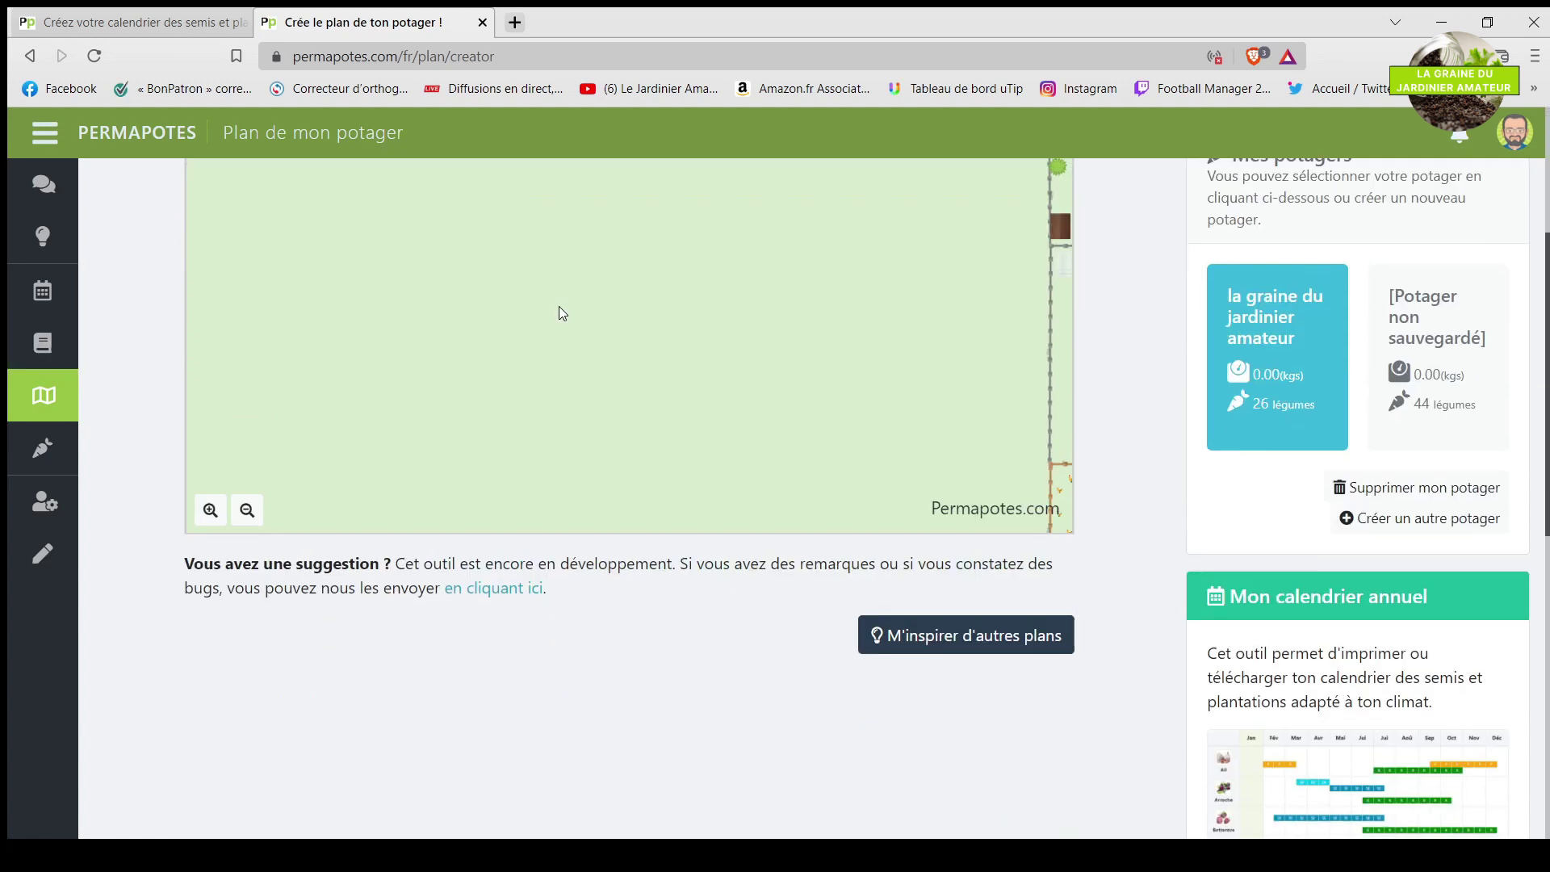
{"action": "scroll", "coordinate": [688, 360], "scroll_direction": "up", "scroll_amount": 2}
{"action": "left_click_drag", "start_coordinate": [688, 360], "coordinate": [400, 343]}
{"action": "scroll", "coordinate": [362, 266], "scroll_direction": "down", "scroll_amount": 5}
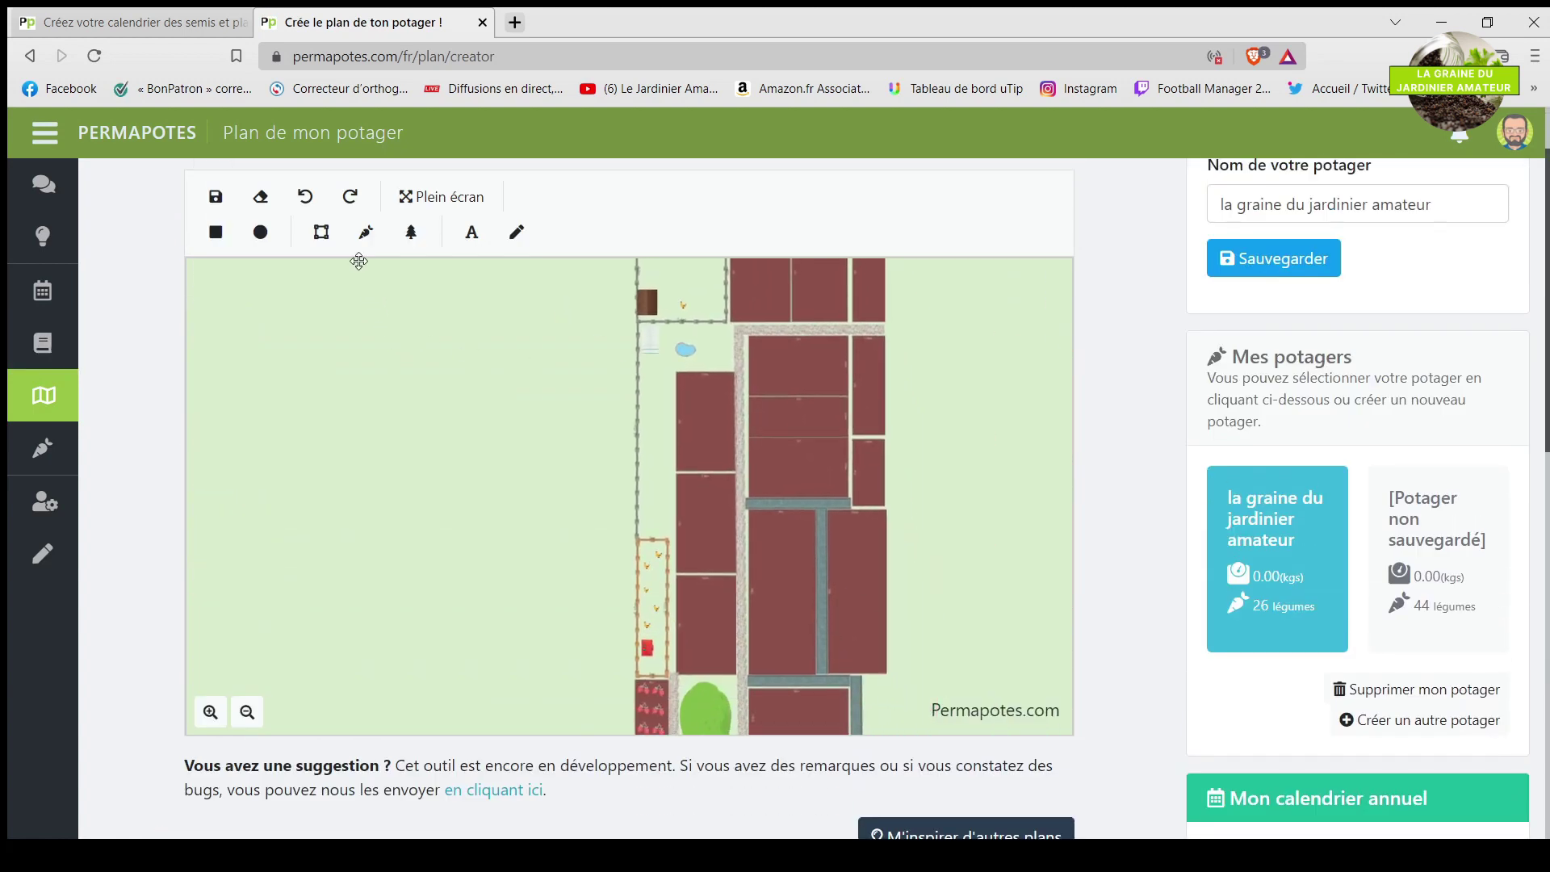
{"action": "left_click_drag", "start_coordinate": [763, 406], "coordinate": [765, 415]}
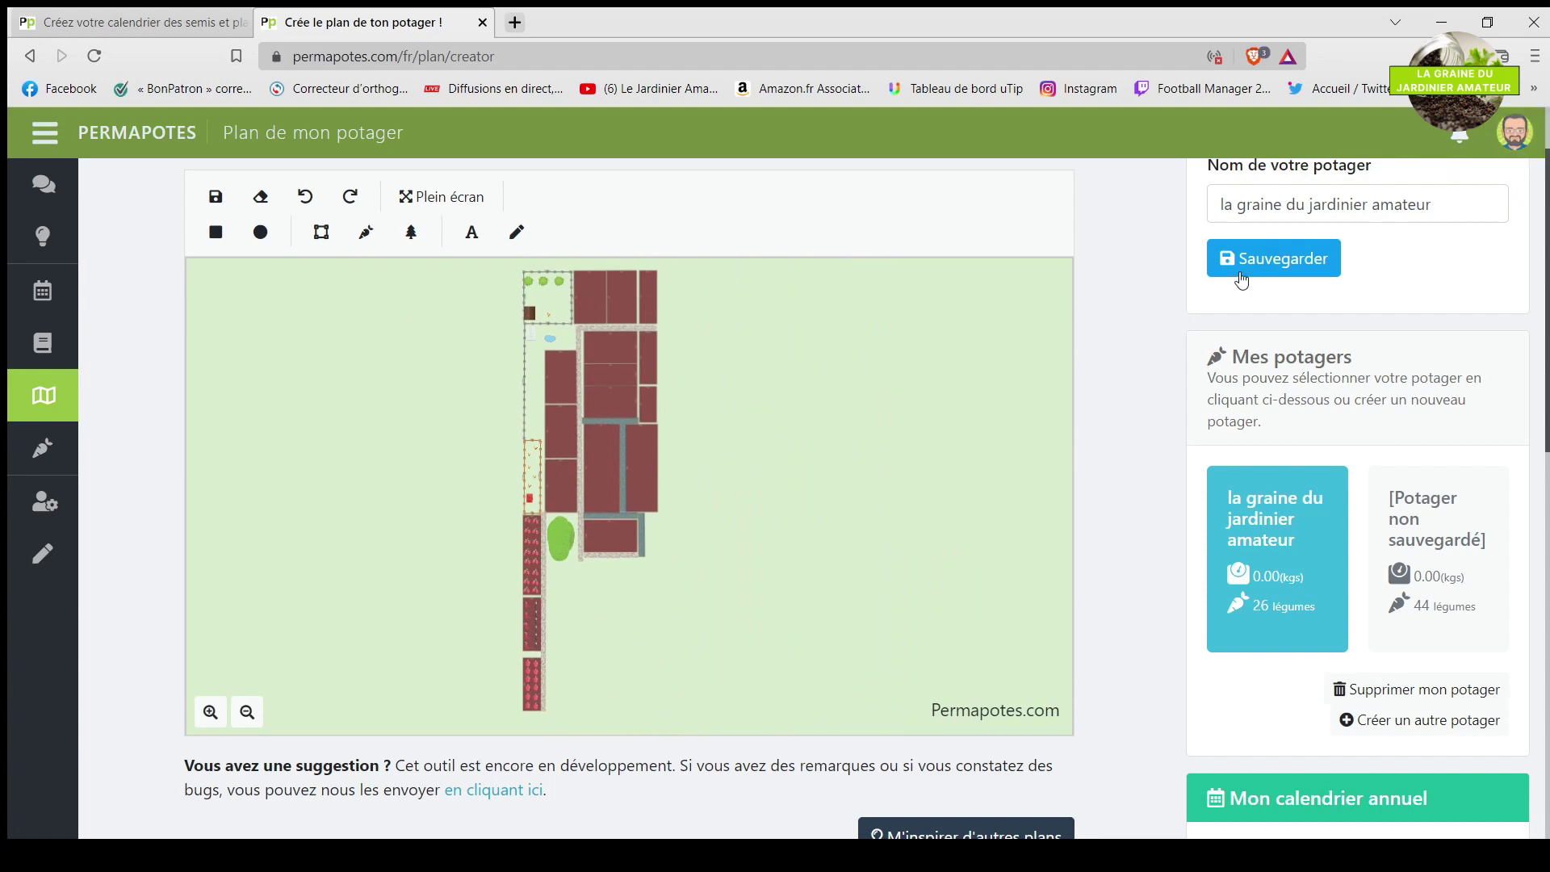
Examine the garden's settings, the Mes potagers list and the plot's beds and paths up close.
{"action": "scroll", "coordinate": [1283, 267], "scroll_direction": "up", "scroll_amount": 1}
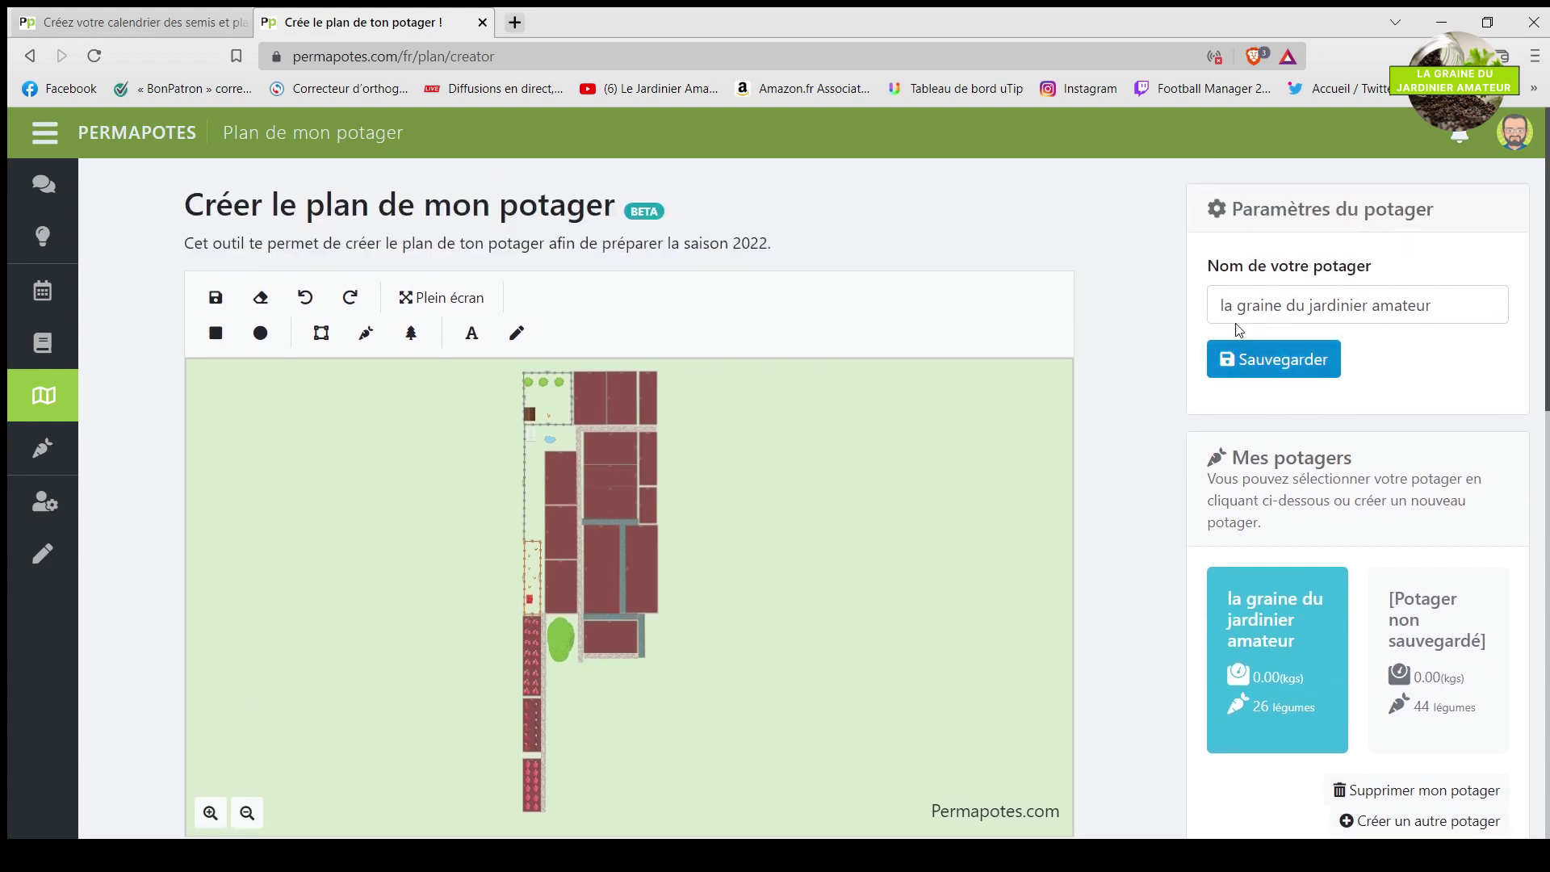
{"action": "scroll", "coordinate": [1336, 388], "scroll_direction": "down", "scroll_amount": 1}
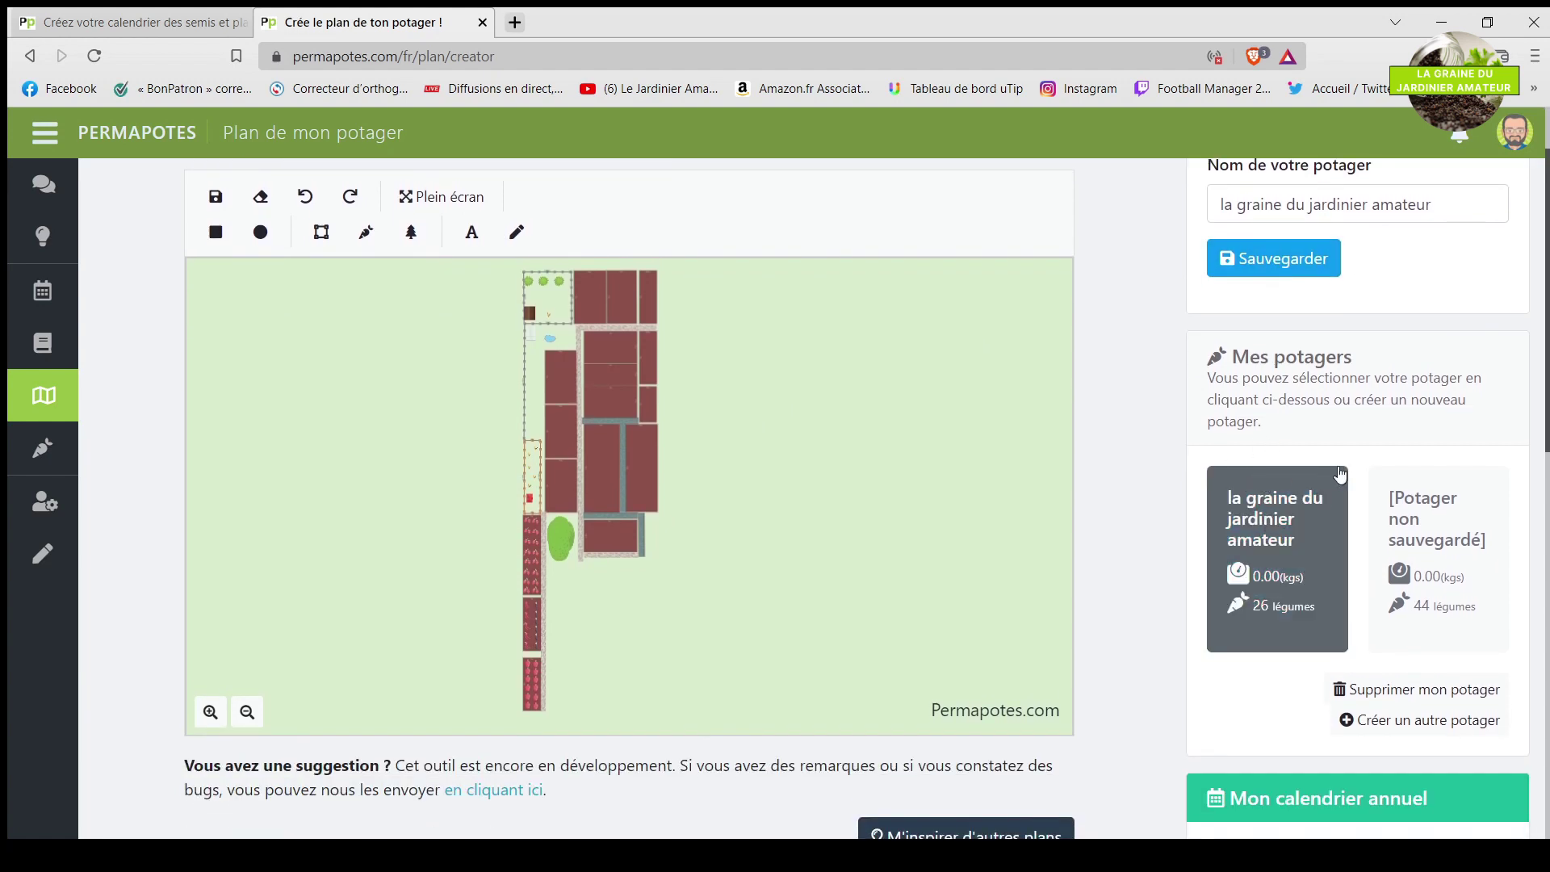
{"action": "scroll", "coordinate": [785, 409], "scroll_direction": "up", "scroll_amount": 1}
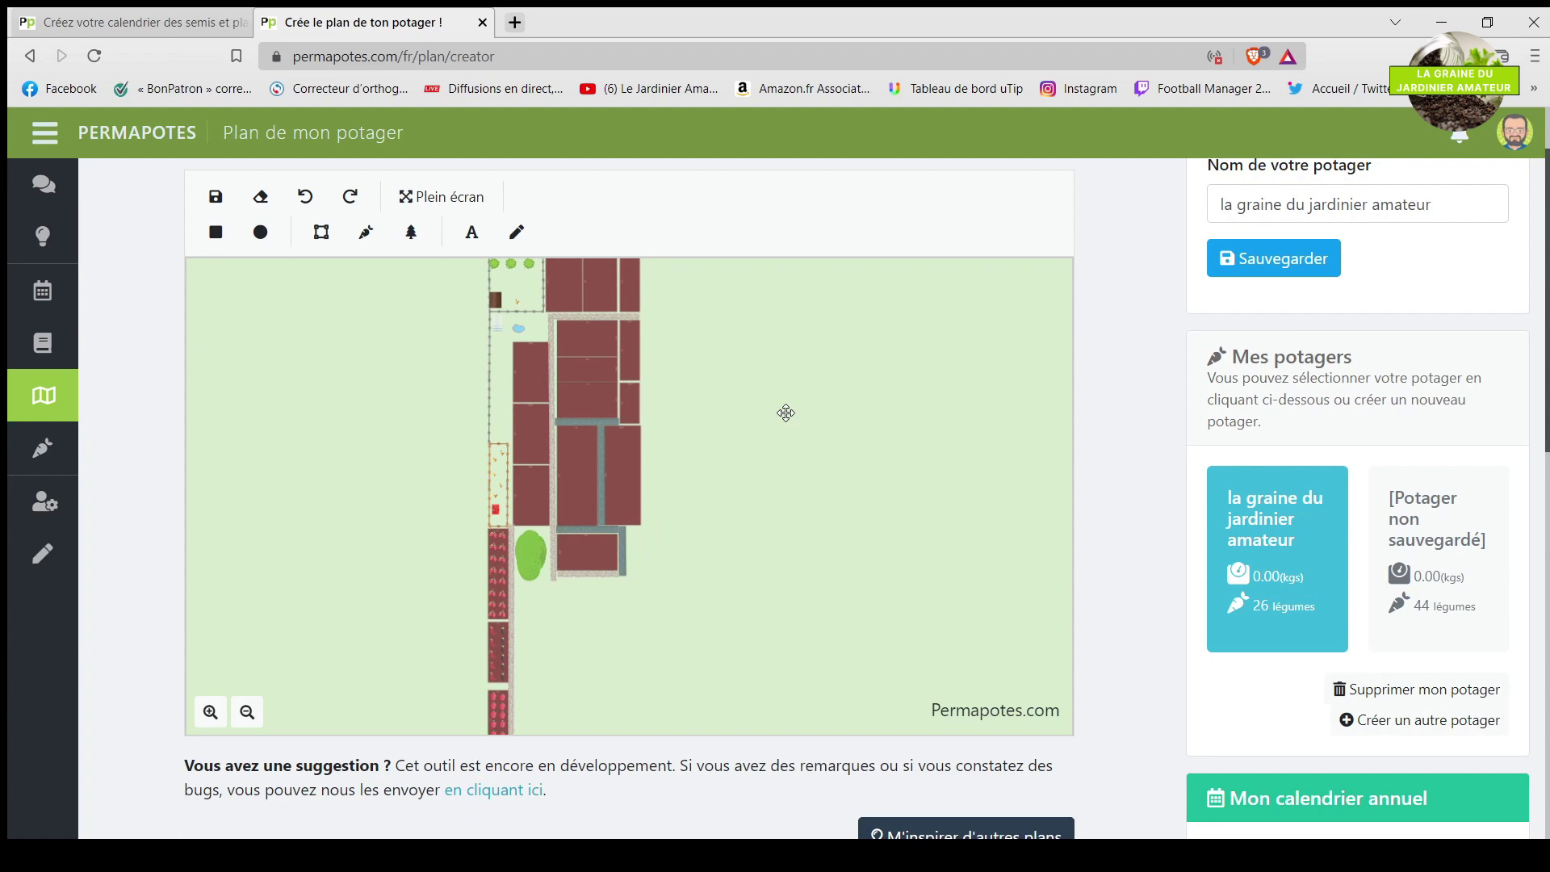
{"action": "left_click_drag", "start_coordinate": [788, 368], "coordinate": [853, 379]}
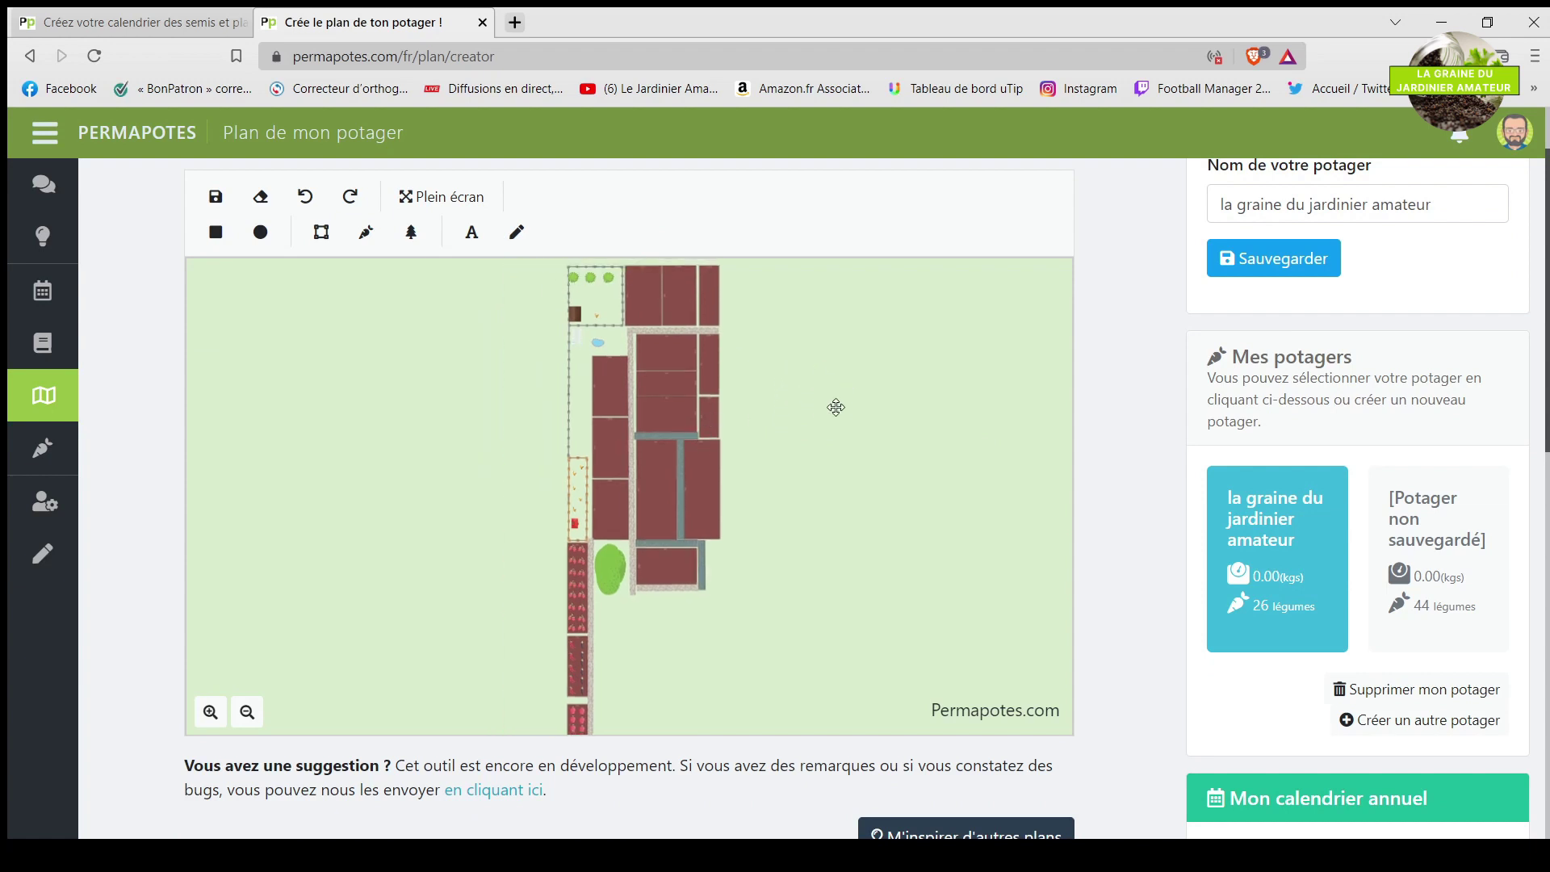
{"action": "scroll", "coordinate": [718, 440], "scroll_direction": "up", "scroll_amount": 1}
{"action": "scroll", "coordinate": [717, 439], "scroll_direction": "up", "scroll_amount": 1}
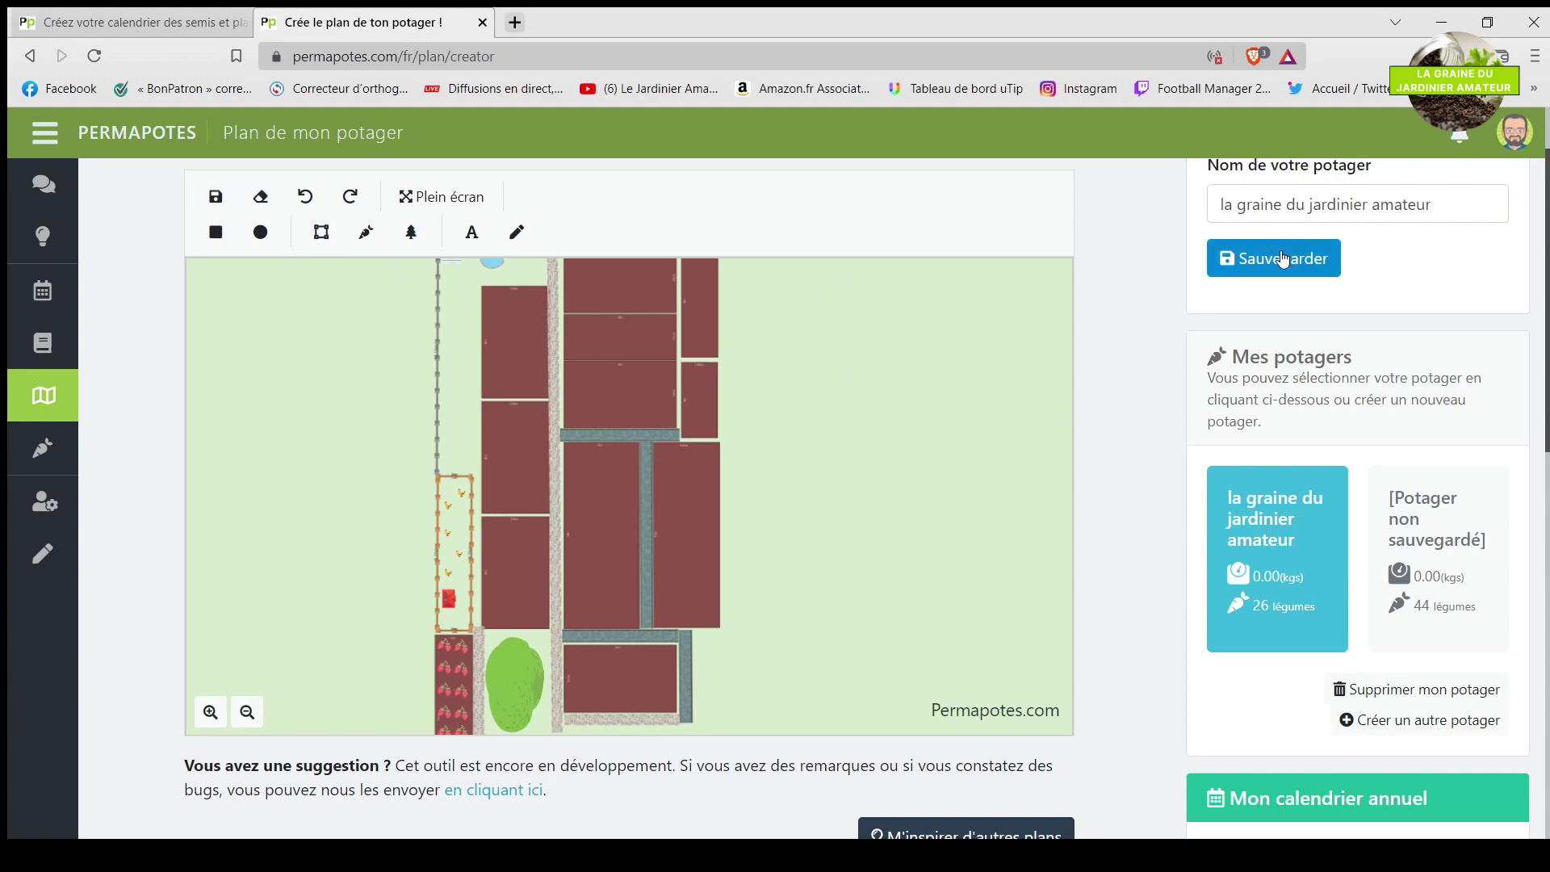
{"action": "left_click_drag", "start_coordinate": [867, 373], "coordinate": [775, 415]}
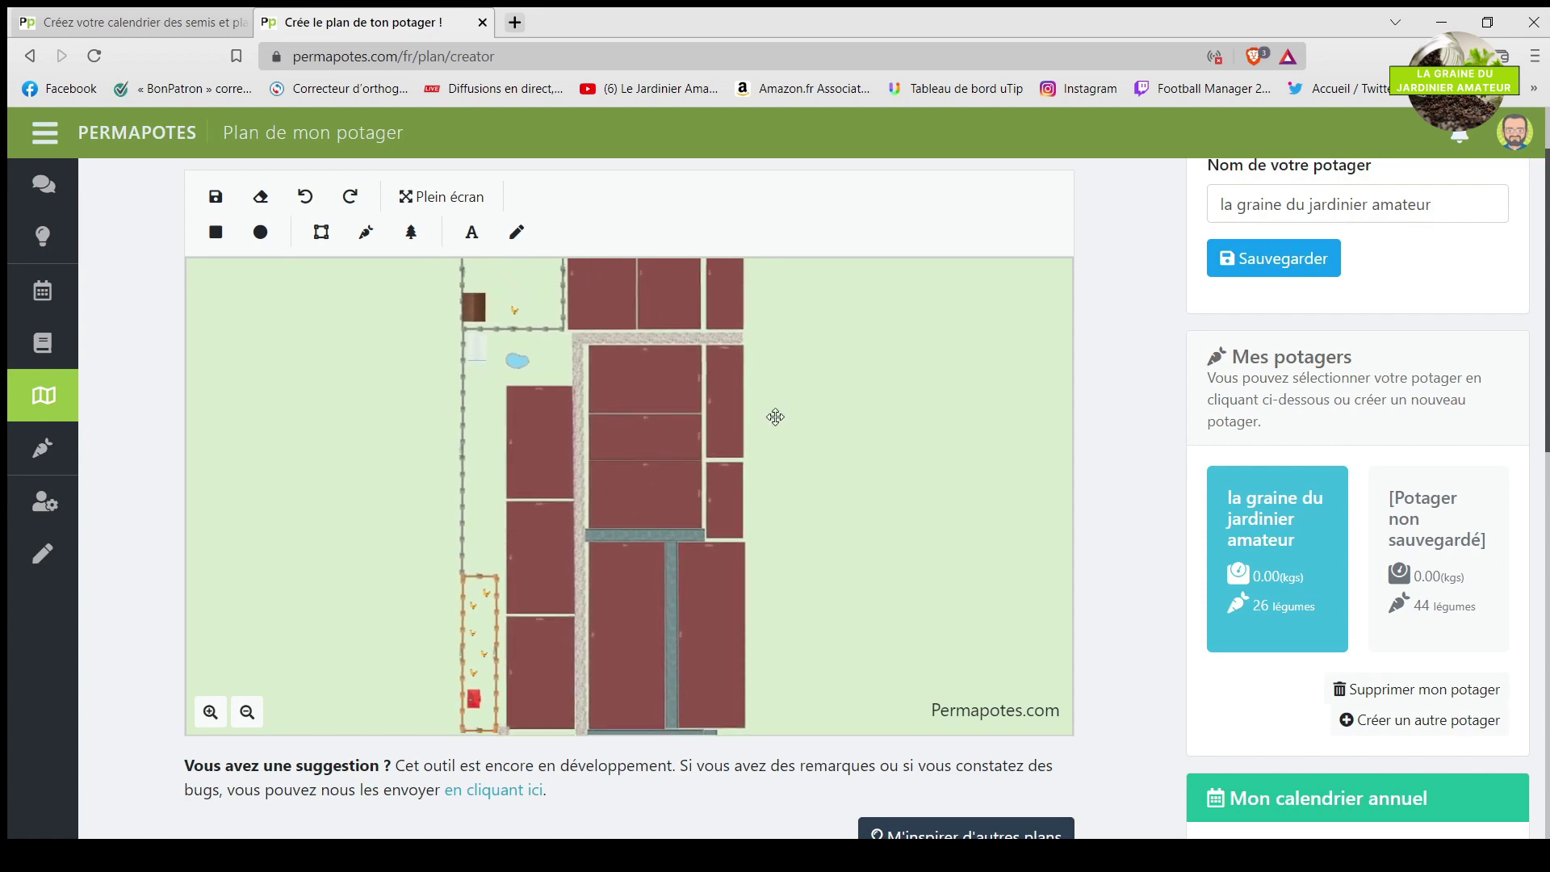
Open the Mon calendrier page and view the February vegetables for sowing under cover.
{"action": "left_click", "coordinate": [43, 291]}
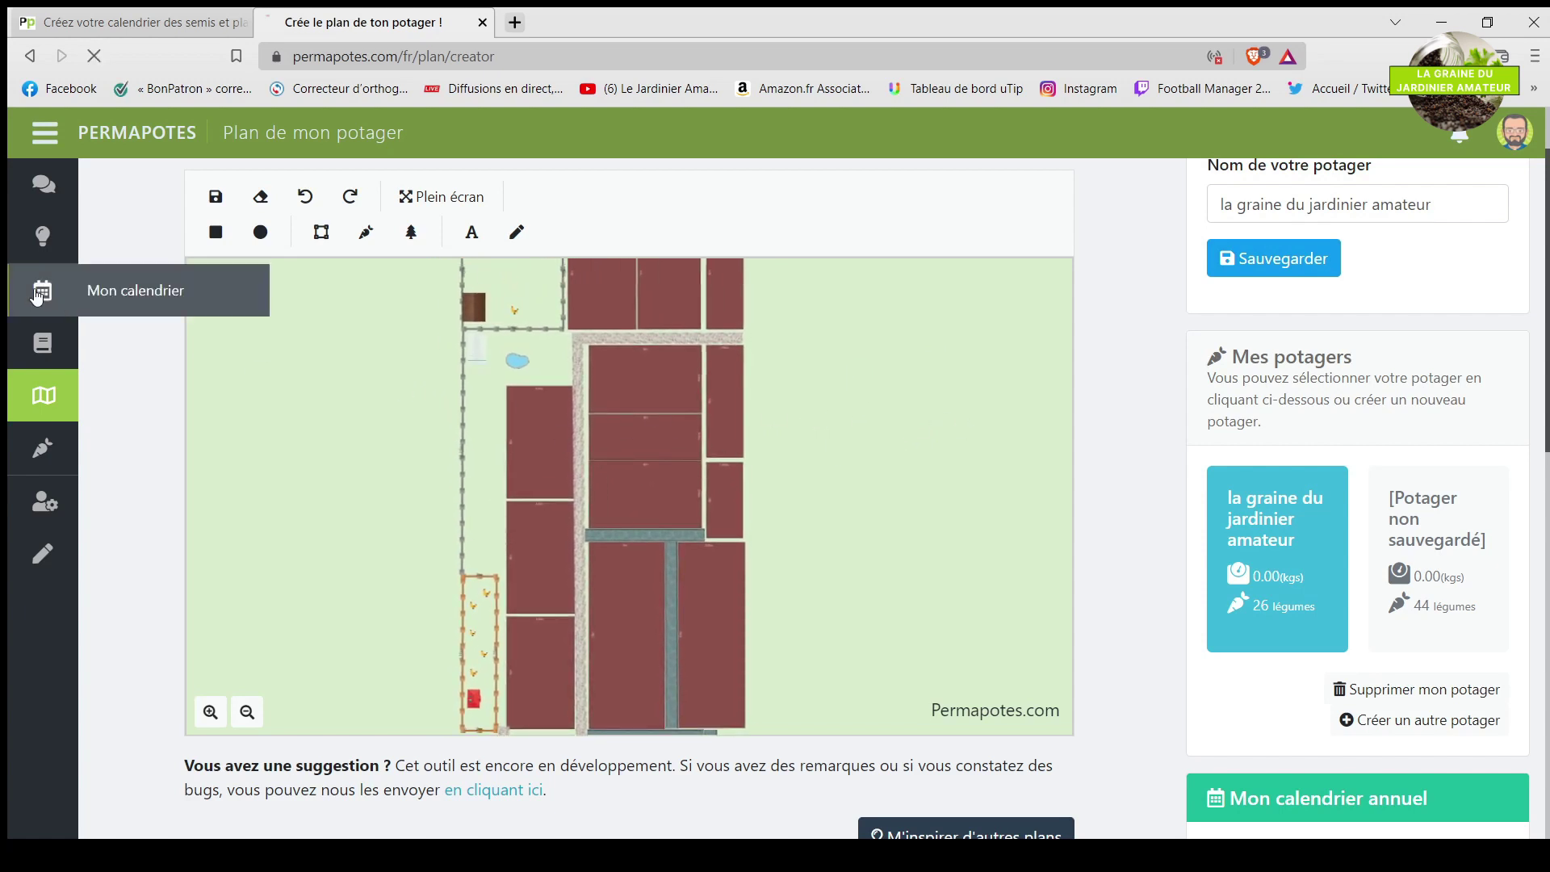
{"action": "scroll", "coordinate": [473, 386], "scroll_direction": "down", "scroll_amount": 2}
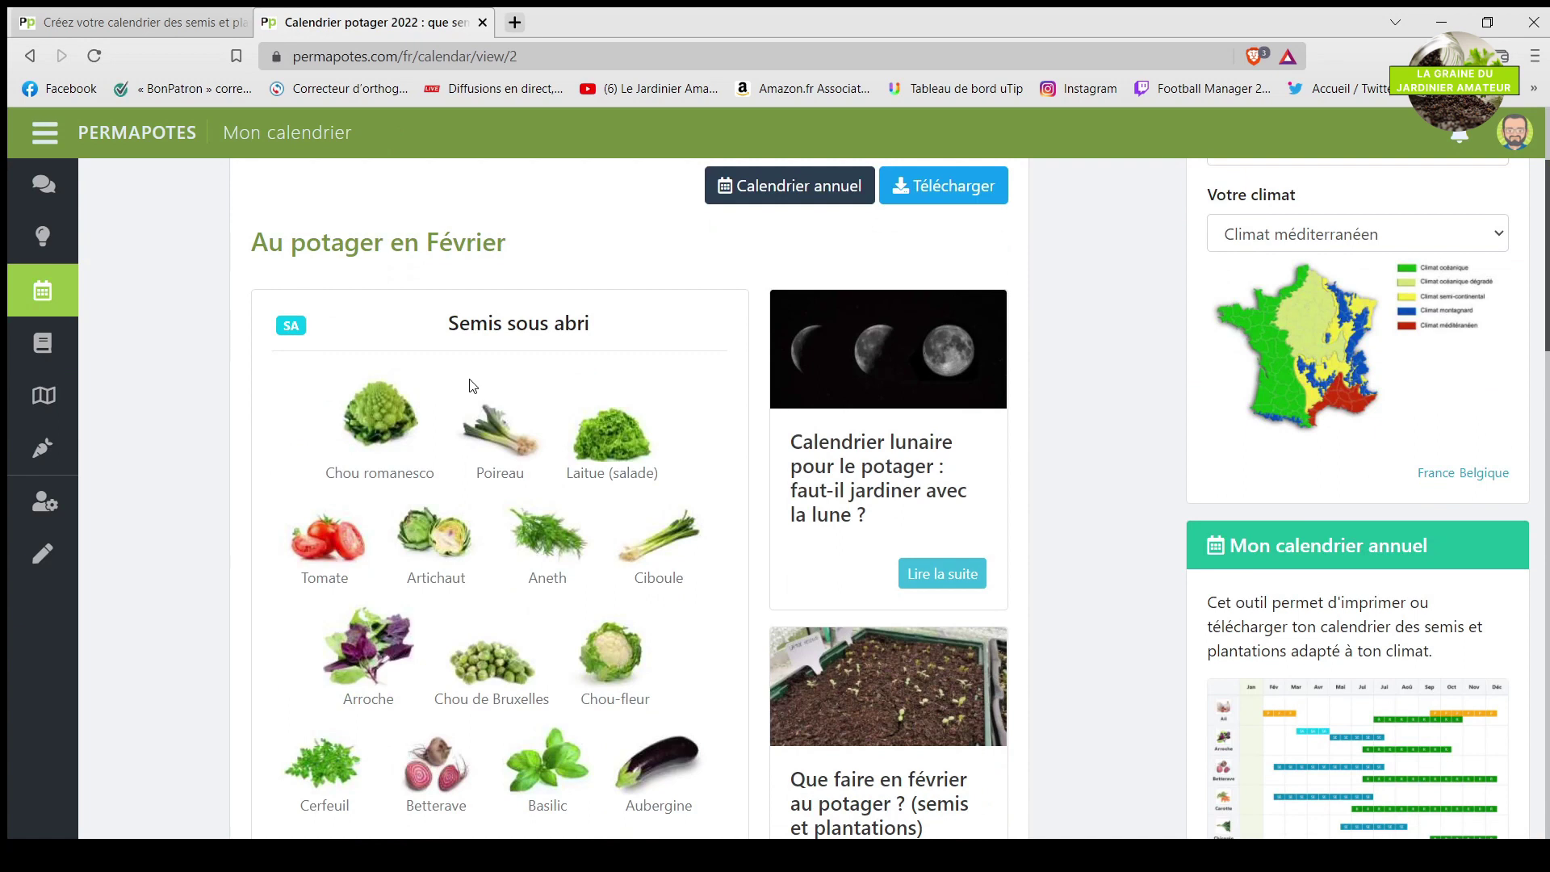